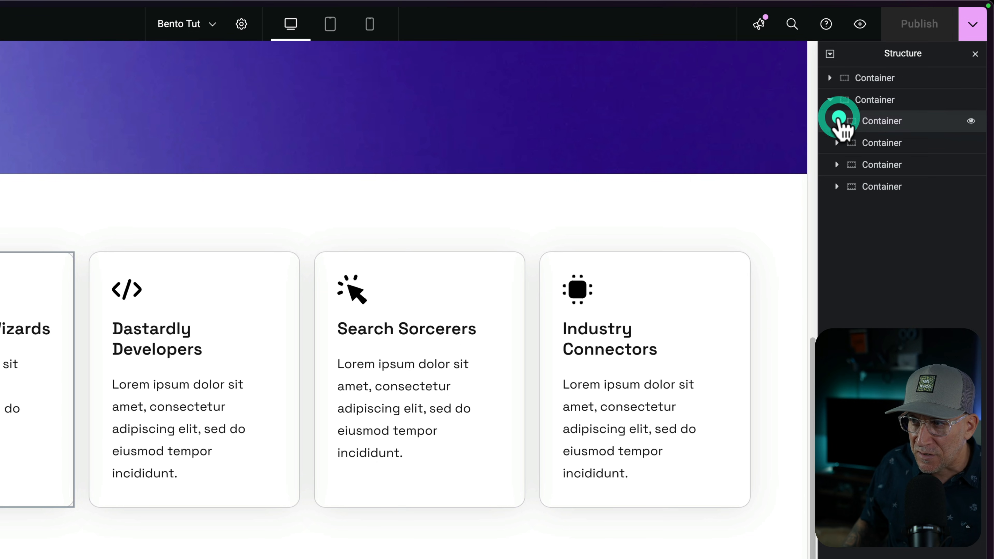
Change the layout of the container holding the four service cards to Grid
{"action": "left_click", "coordinate": [836, 121]}
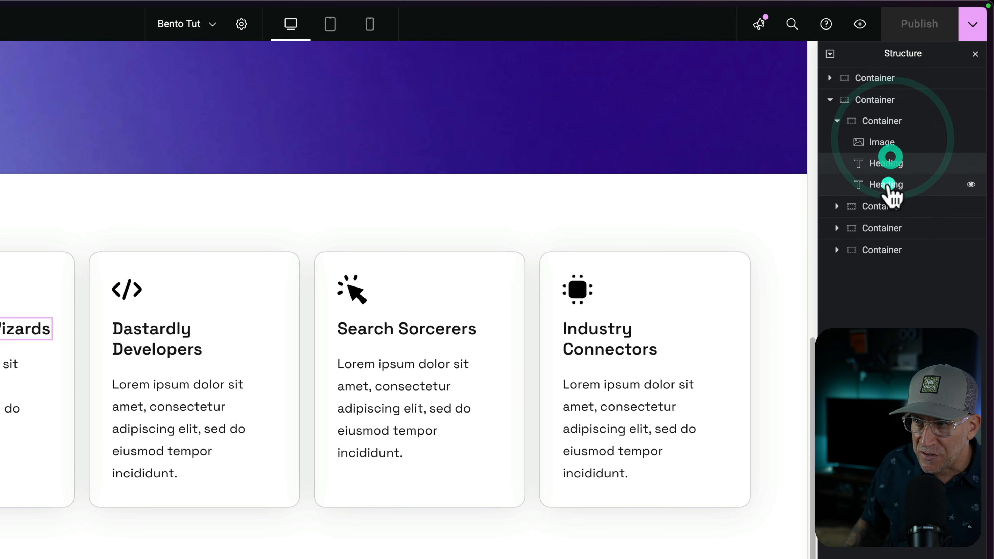
{"action": "left_click", "coordinate": [889, 184]}
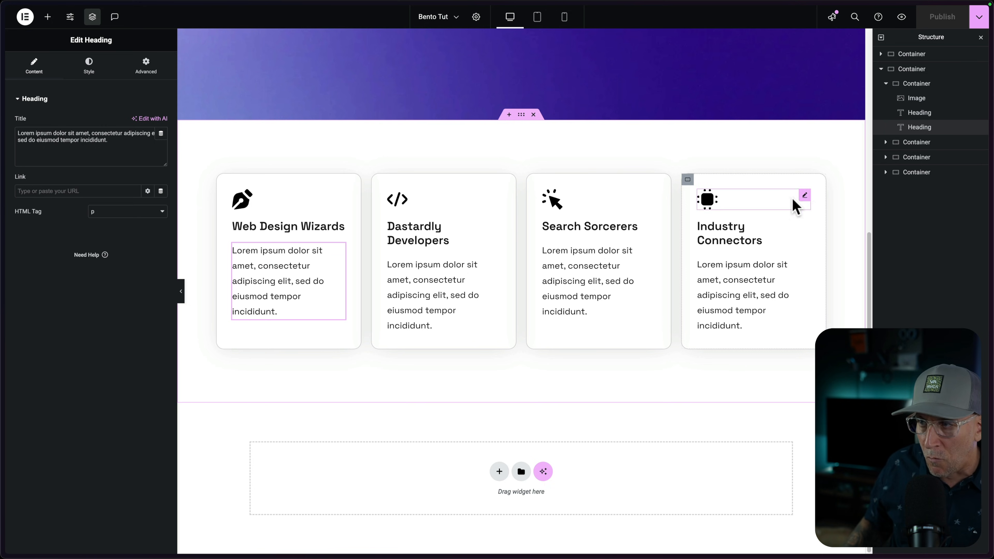
{"action": "left_click", "coordinate": [887, 83]}
{"action": "left_click", "coordinate": [900, 69]}
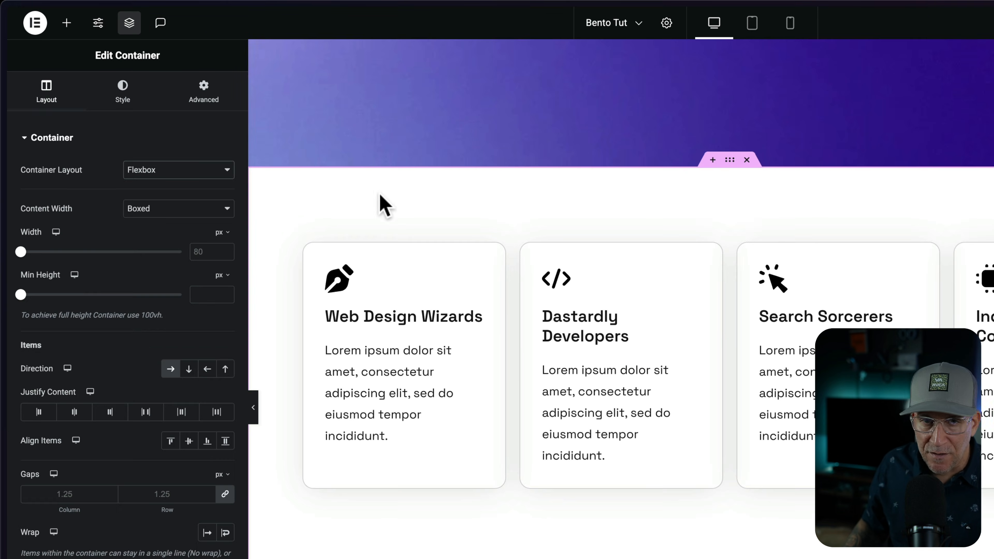
{"action": "left_click", "coordinate": [125, 122]}
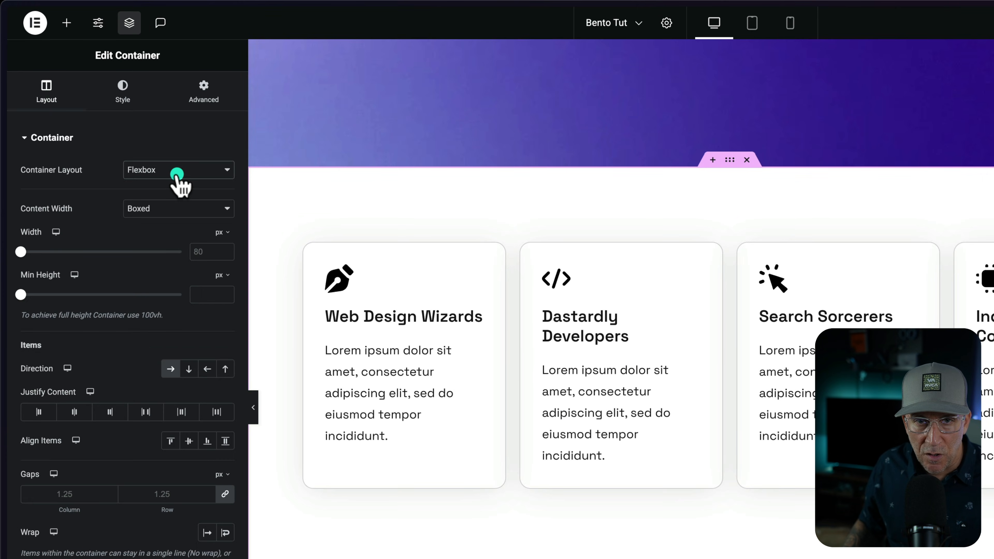
{"action": "left_click", "coordinate": [168, 184]}
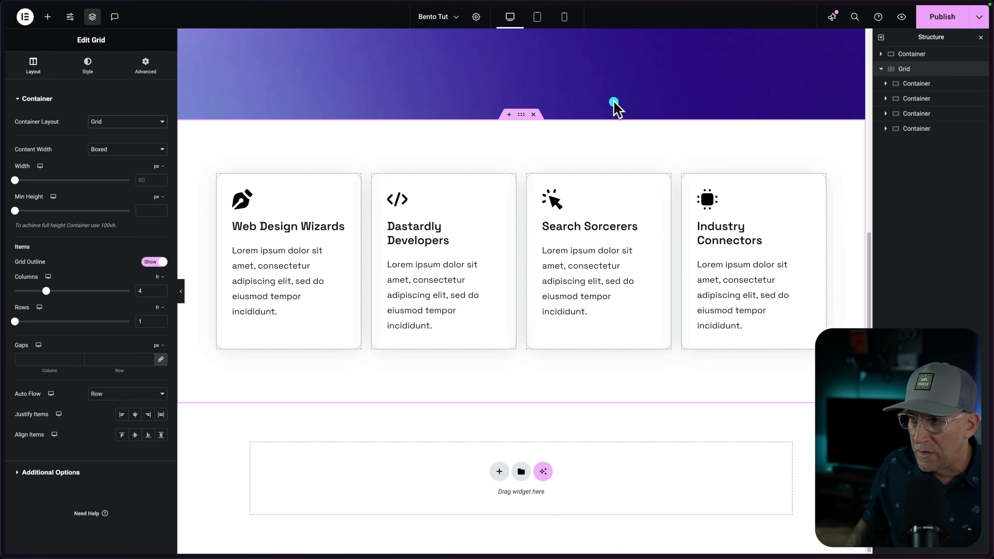
Rename the grid container as "Bento Grid" and its four child containers as "Grid Item"
{"action": "left_click", "coordinate": [913, 72]}
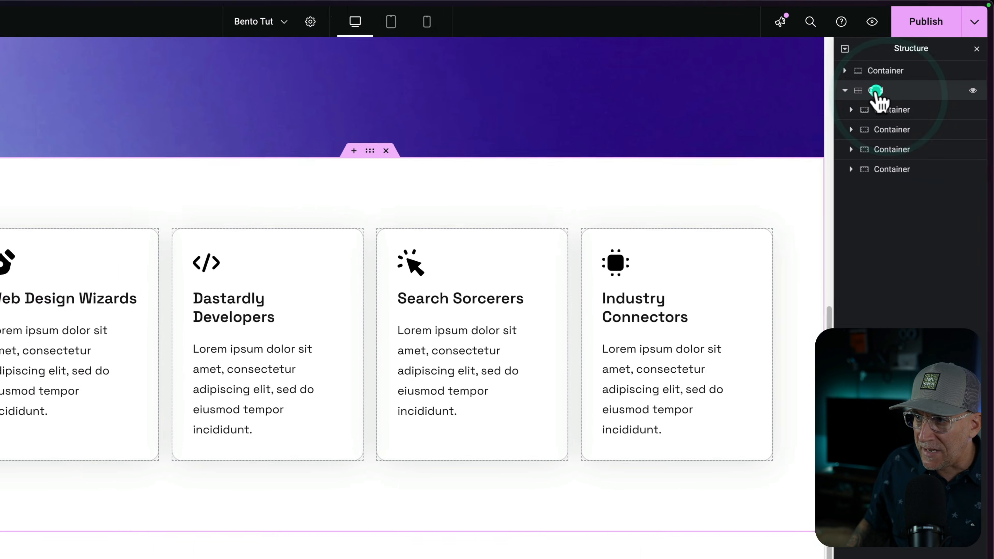
{"action": "double_click", "coordinate": [905, 69]}
{"action": "type", "text": "B"}
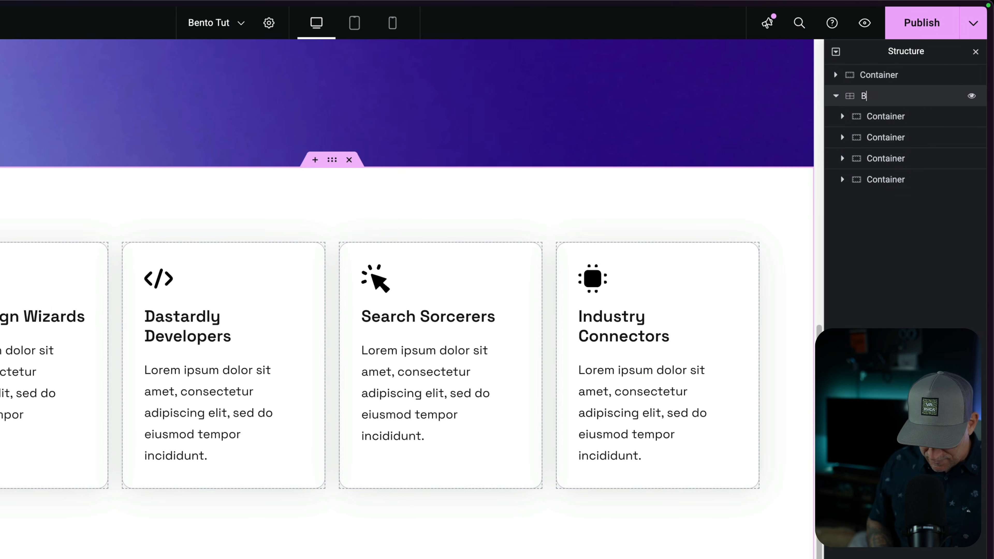
{"action": "type", "text": "entio Grid"}
{"action": "key", "text": "Return"}
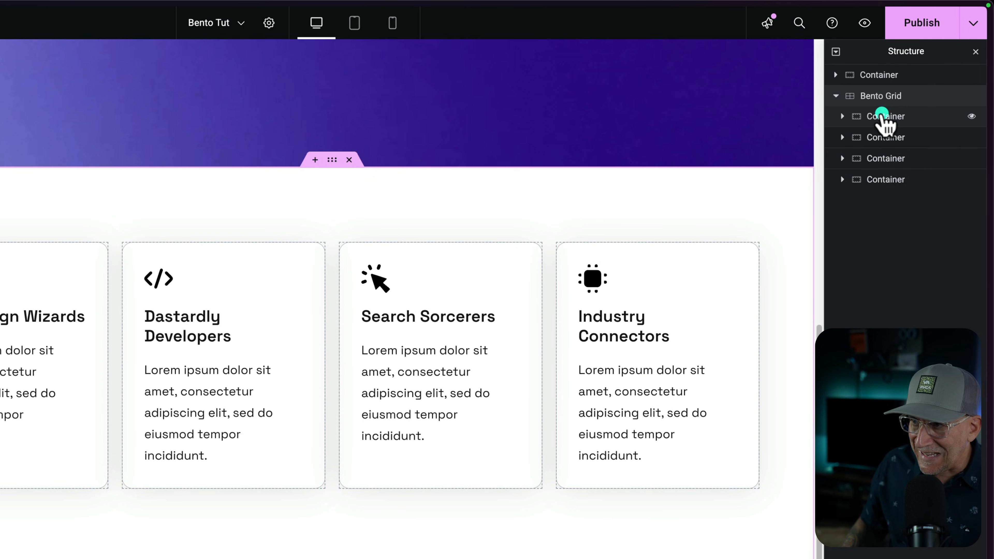
{"action": "double_click", "coordinate": [886, 116]}
{"action": "type", "text": "Grid Item"}
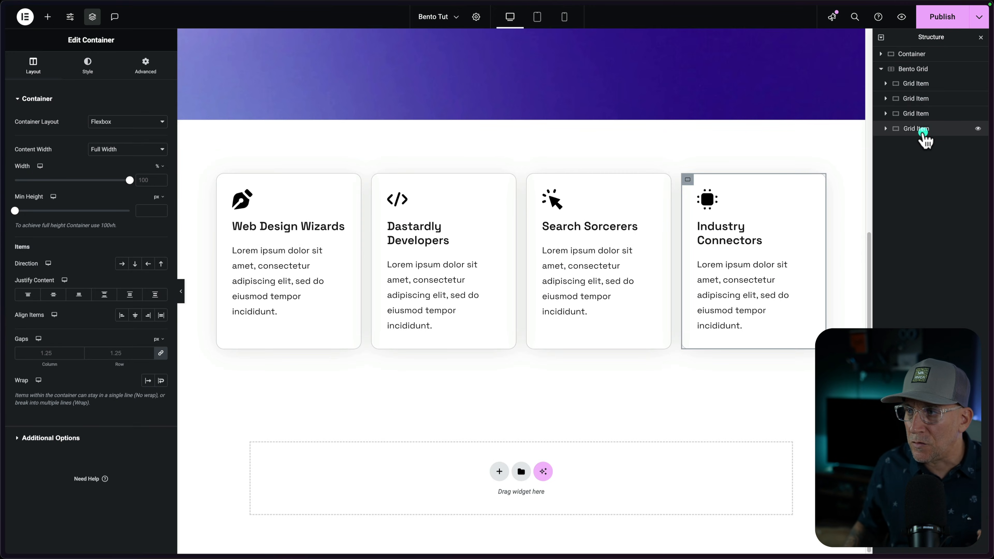
Increase the Bento Grid's number of columns to 12
{"action": "left_click", "coordinate": [915, 69]}
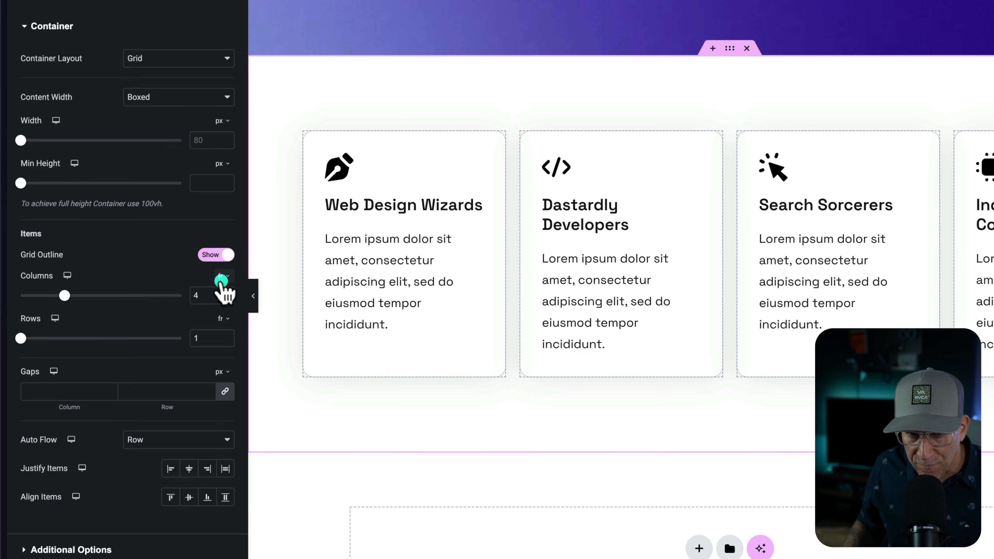
{"action": "left_click", "coordinate": [193, 299]}
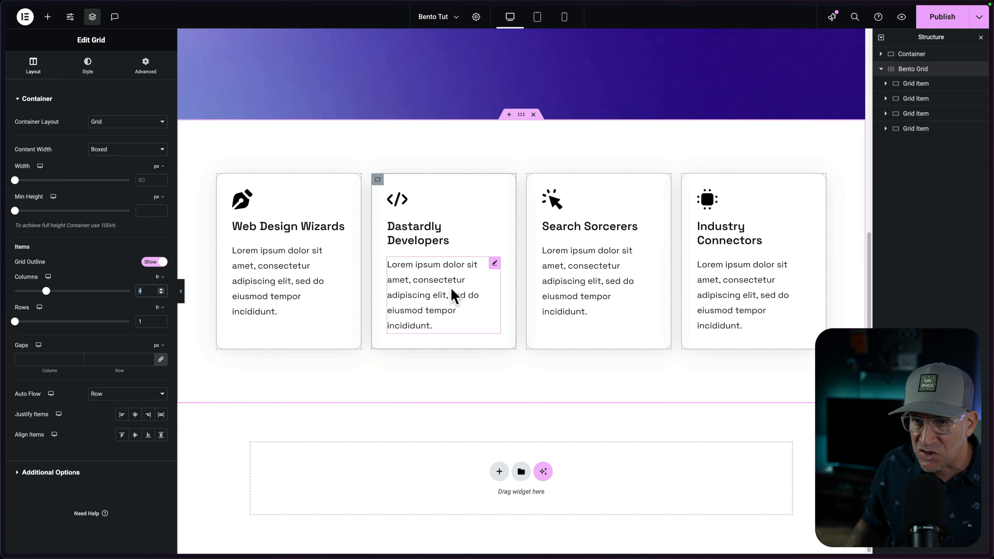
{"action": "left_click", "coordinate": [86, 295]}
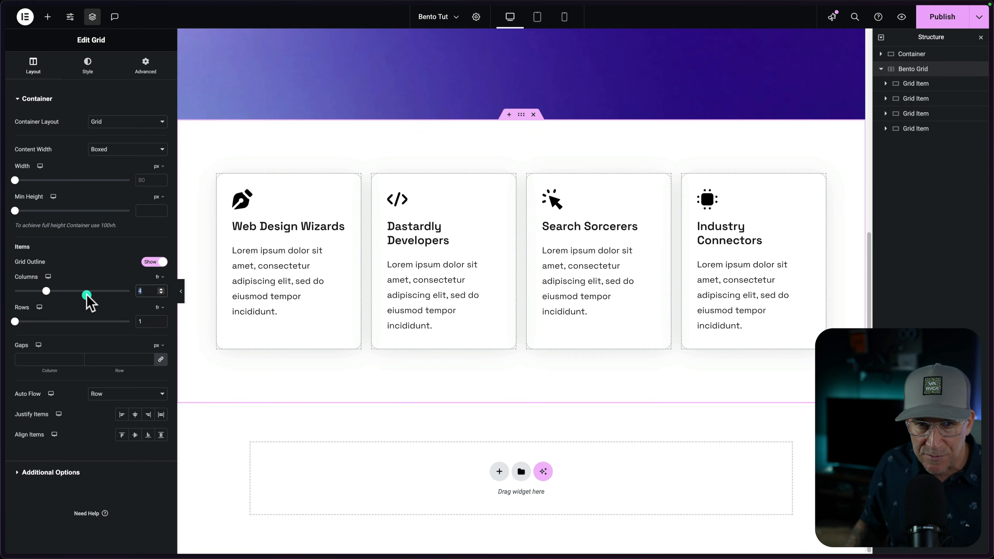
{"action": "left_click", "coordinate": [161, 290]}
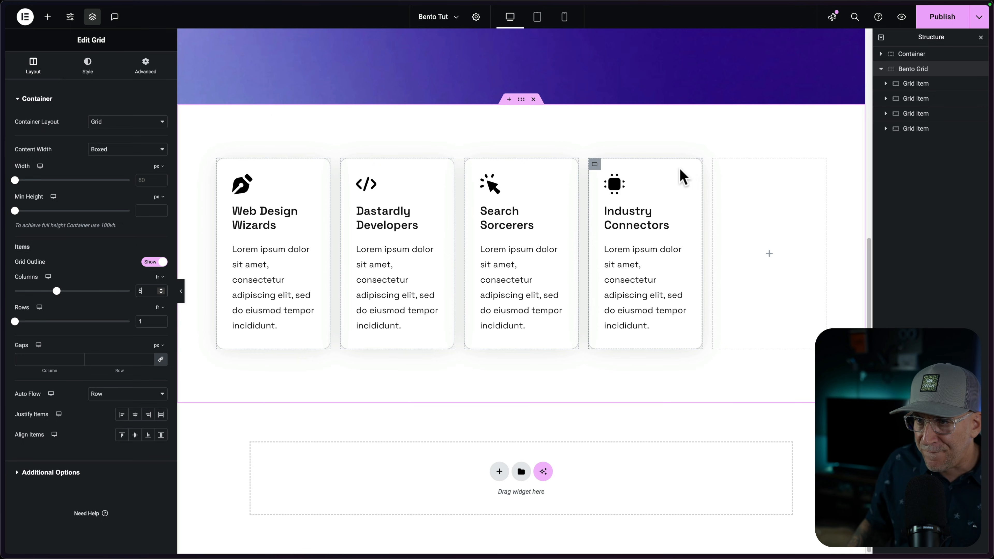
{"action": "left_click", "coordinate": [151, 293]}
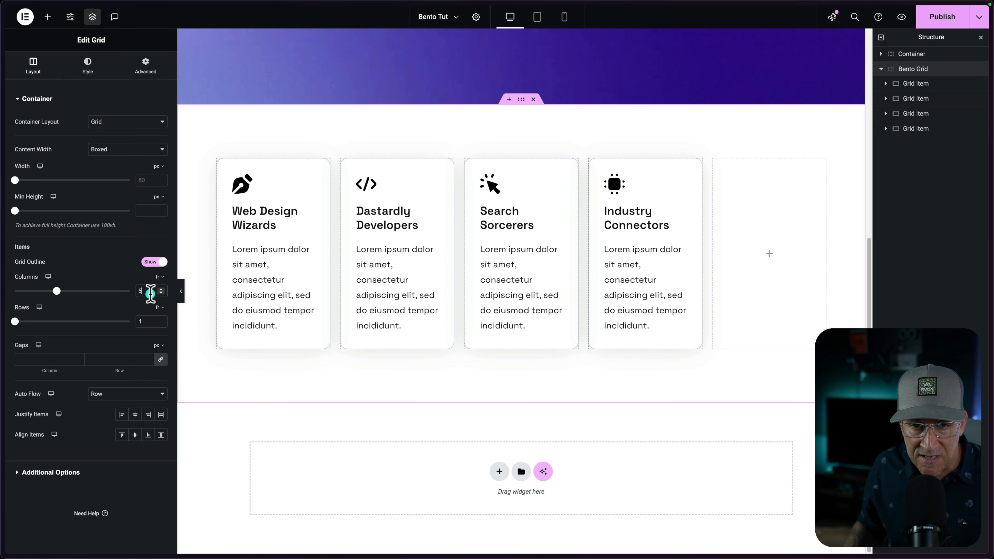
{"action": "left_click", "coordinate": [160, 288]}
{"action": "left_click", "coordinate": [160, 289]}
{"action": "left_click", "coordinate": [159, 288]}
{"action": "left_click", "coordinate": [160, 288]}
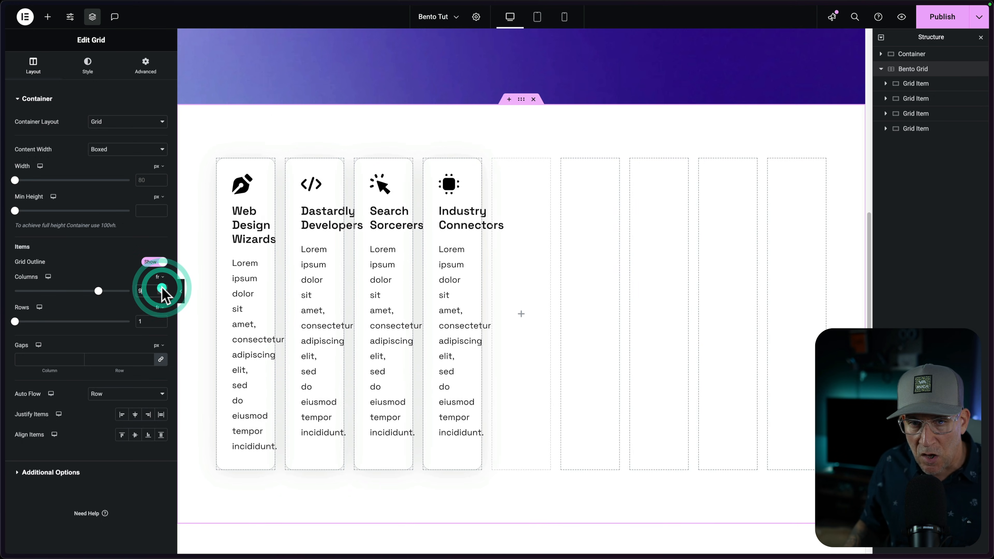
{"action": "left_click", "coordinate": [161, 289]}
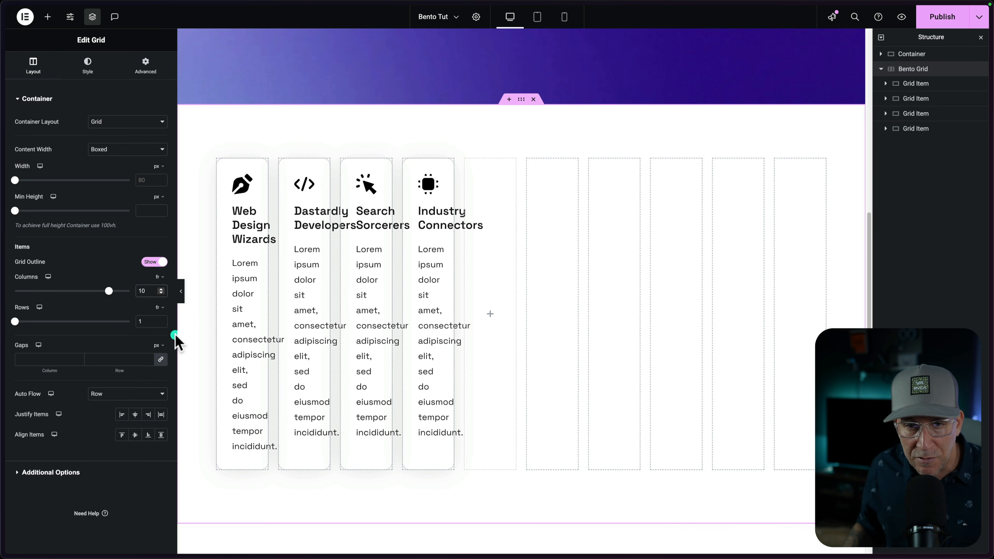
{"action": "left_click", "coordinate": [160, 289]}
{"action": "left_click", "coordinate": [160, 289]}
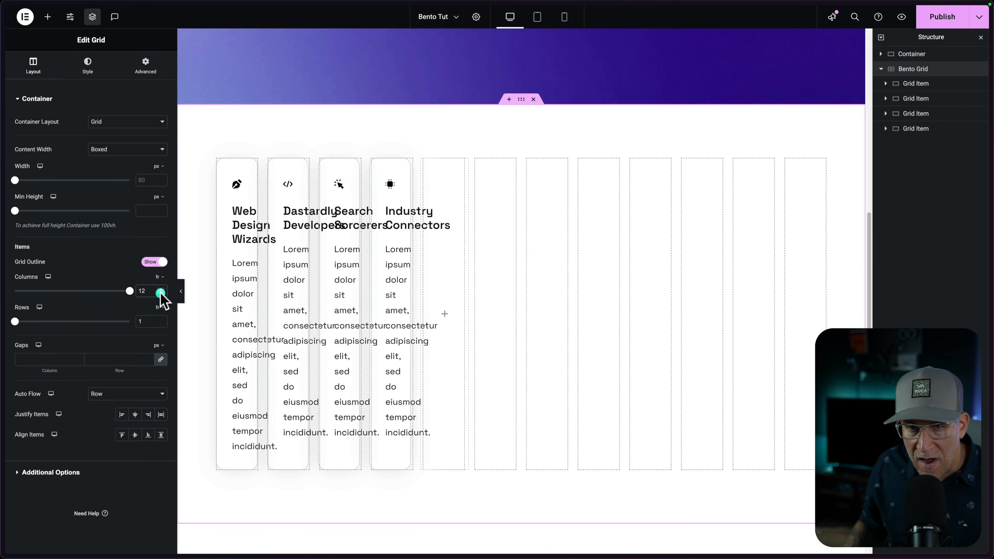
Reduce the Bento Grid's number of columns to 4
{"action": "left_click", "coordinate": [160, 293]}
{"action": "left_click", "coordinate": [161, 294]}
{"action": "left_click", "coordinate": [160, 293]}
{"action": "left_click", "coordinate": [160, 293]}
{"action": "left_click", "coordinate": [161, 294]}
{"action": "left_click", "coordinate": [160, 293]}
{"action": "left_click", "coordinate": [161, 294]}
{"action": "left_click", "coordinate": [160, 293]}
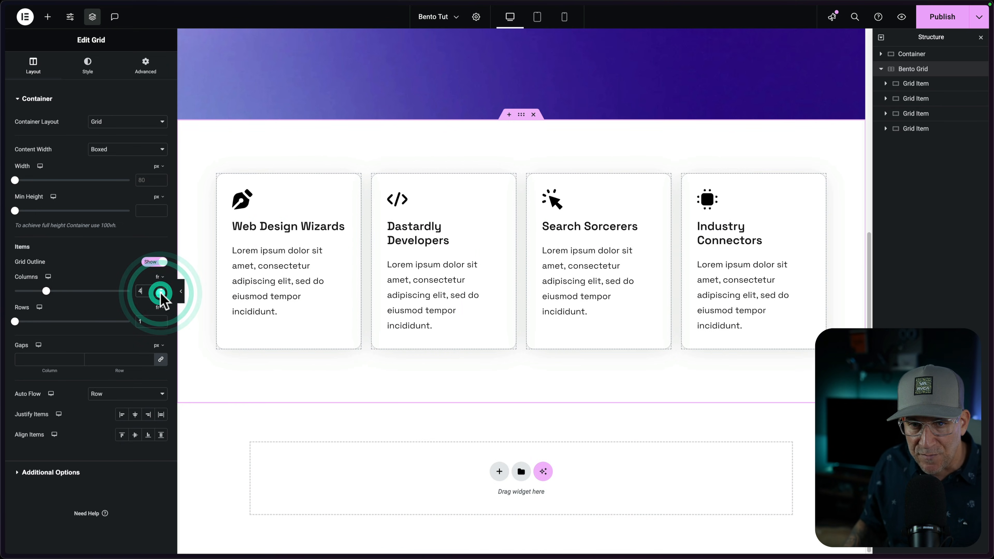
Set the column span of the Web Design Wizards grid item to 1
{"action": "left_click", "coordinate": [920, 83]}
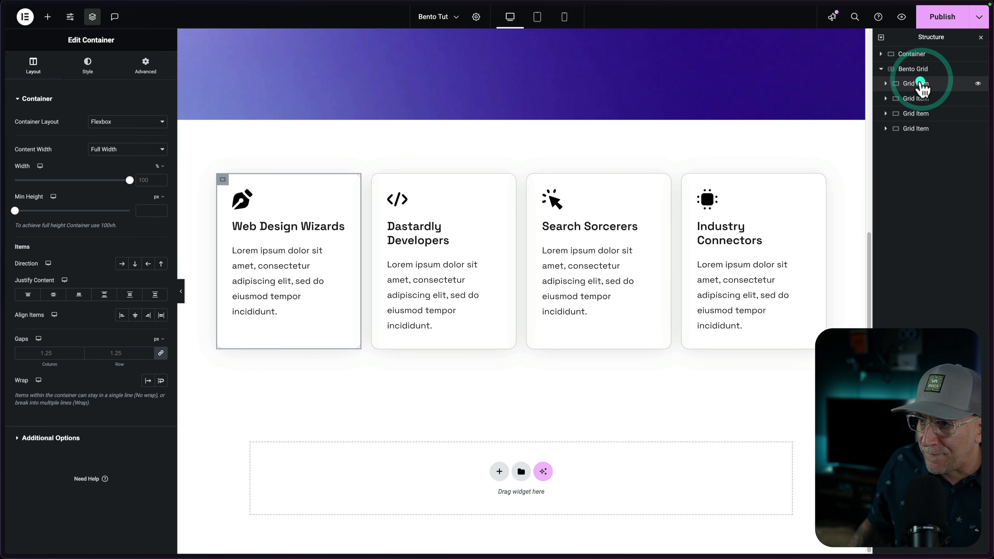
{"action": "left_click", "coordinate": [129, 63]}
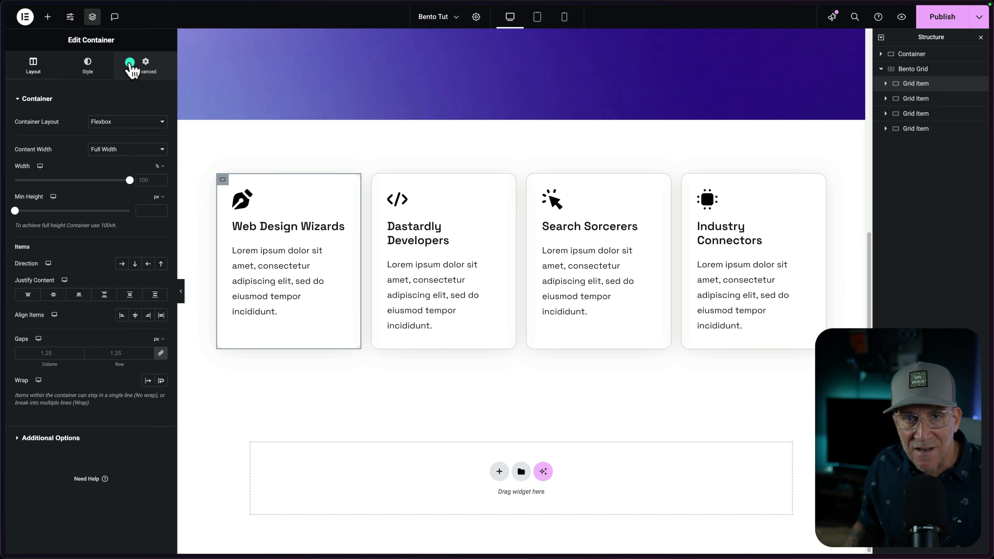
{"action": "left_click", "coordinate": [129, 62]}
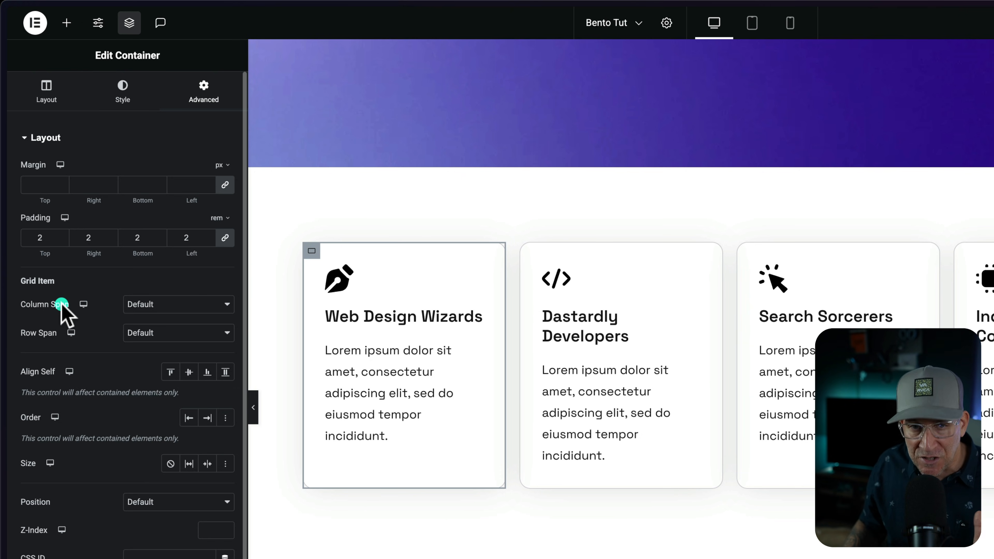
{"action": "left_click", "coordinate": [160, 303]}
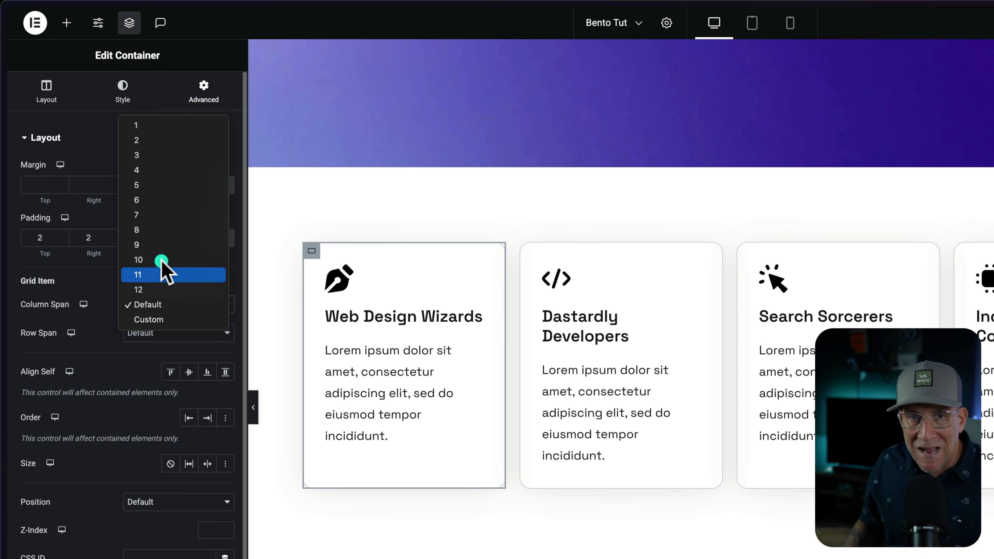
{"action": "left_click", "coordinate": [148, 126]}
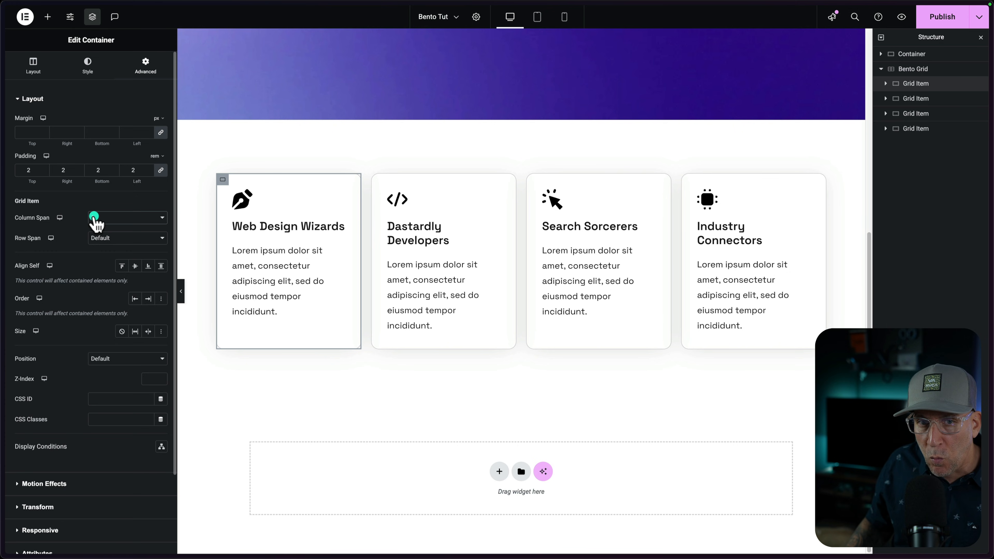
Check the Bento Grid's column setting and set the Web Design Wizards item's column span to 2
{"action": "left_click", "coordinate": [906, 69]}
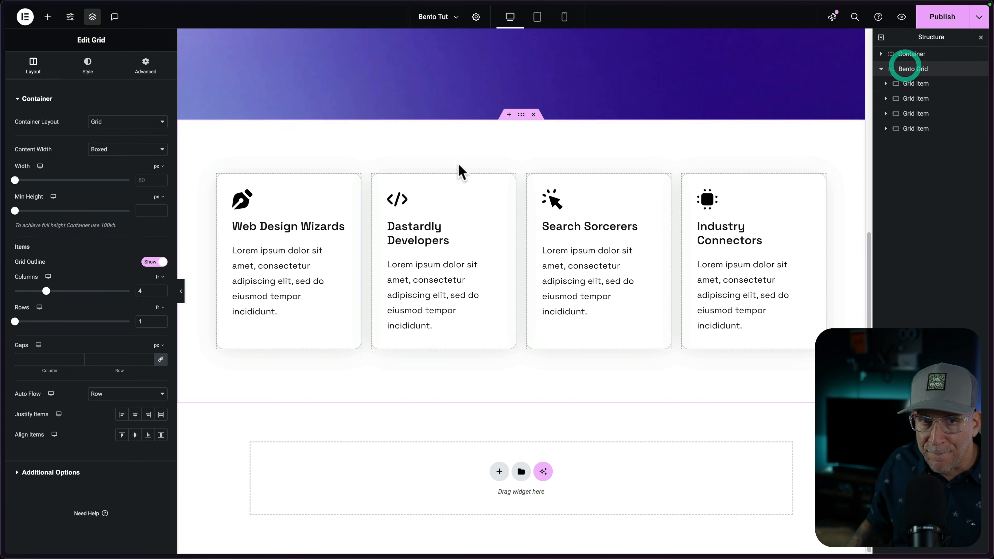
{"action": "left_click", "coordinate": [141, 291]}
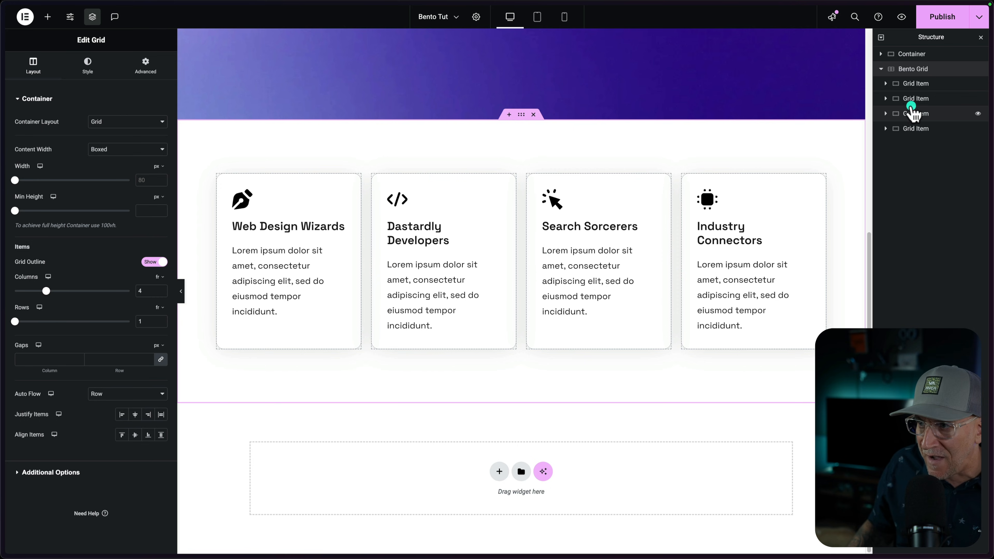
{"action": "left_click", "coordinate": [914, 83]}
{"action": "left_click", "coordinate": [110, 221]}
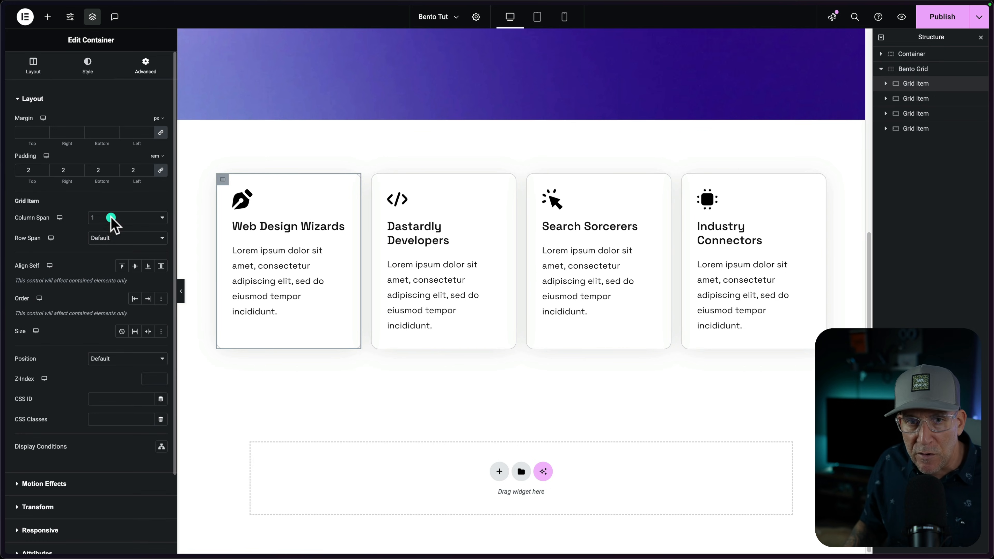
{"action": "left_click", "coordinate": [106, 226]}
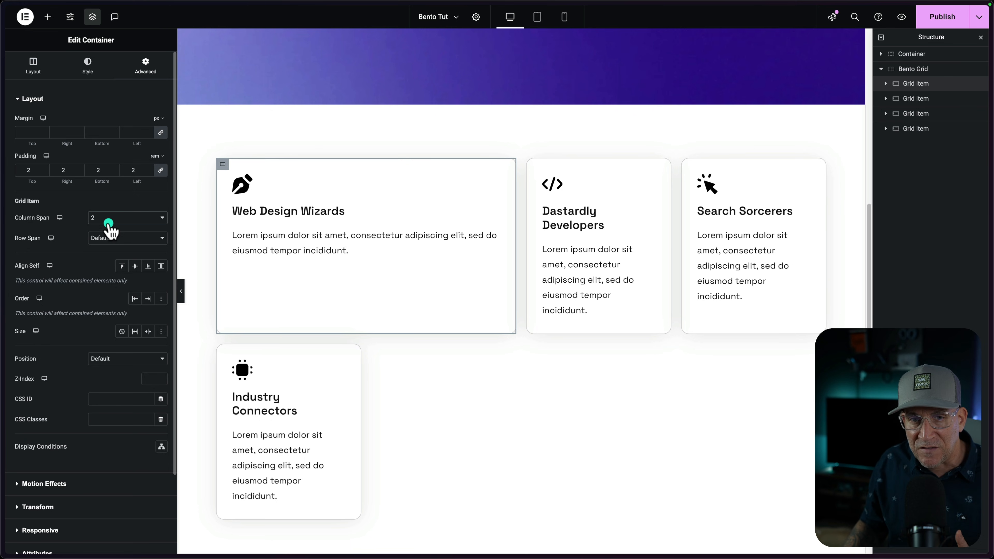
Try a column span of 4 on the Web Design Wizards item and settle on a span of 3
{"action": "left_click", "coordinate": [110, 220]}
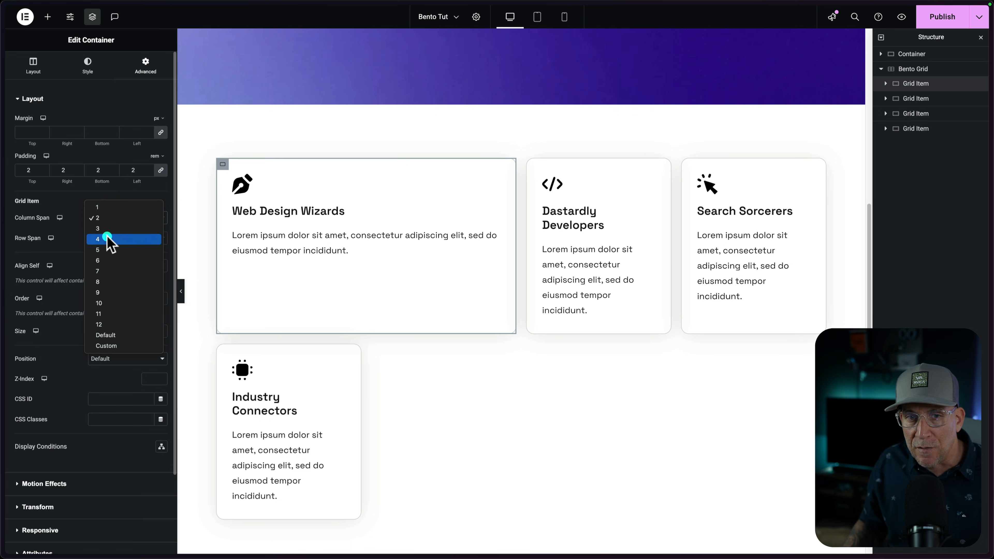
{"action": "left_click", "coordinate": [107, 237]}
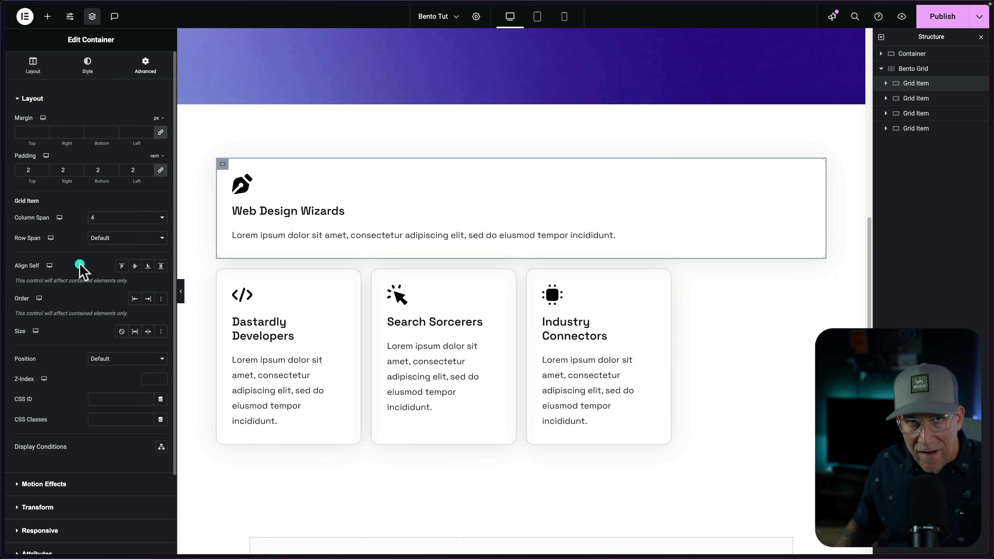
{"action": "left_click", "coordinate": [102, 218]}
{"action": "left_click", "coordinate": [106, 210]}
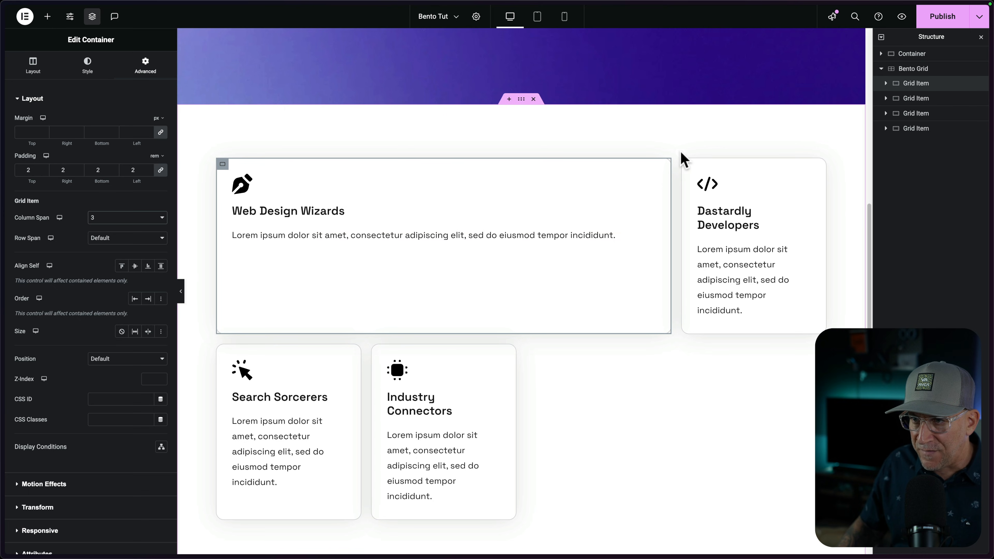
Set the column span of the Dastardly Developers grid item to 1
{"action": "left_click", "coordinate": [687, 165]}
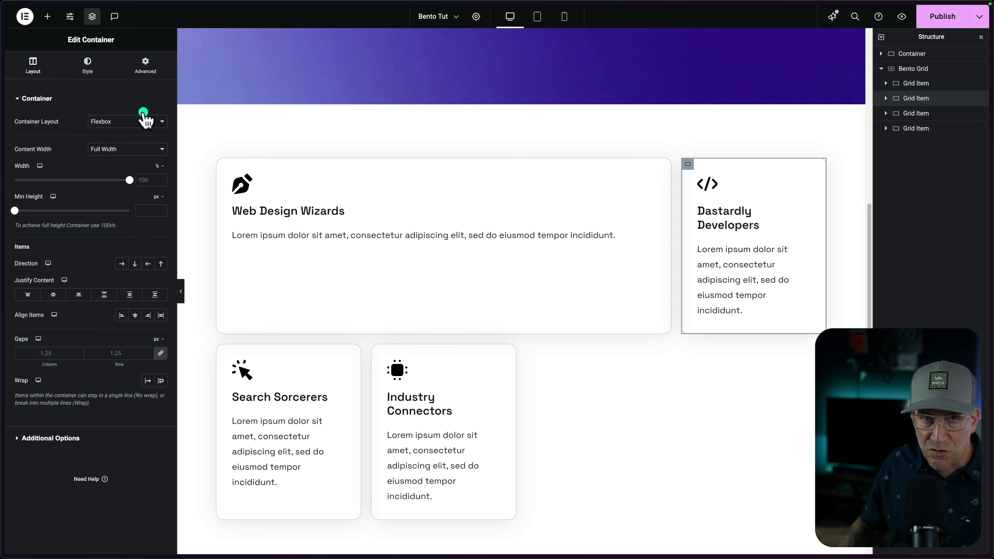
{"action": "left_click", "coordinate": [146, 62]}
{"action": "left_click", "coordinate": [143, 218]}
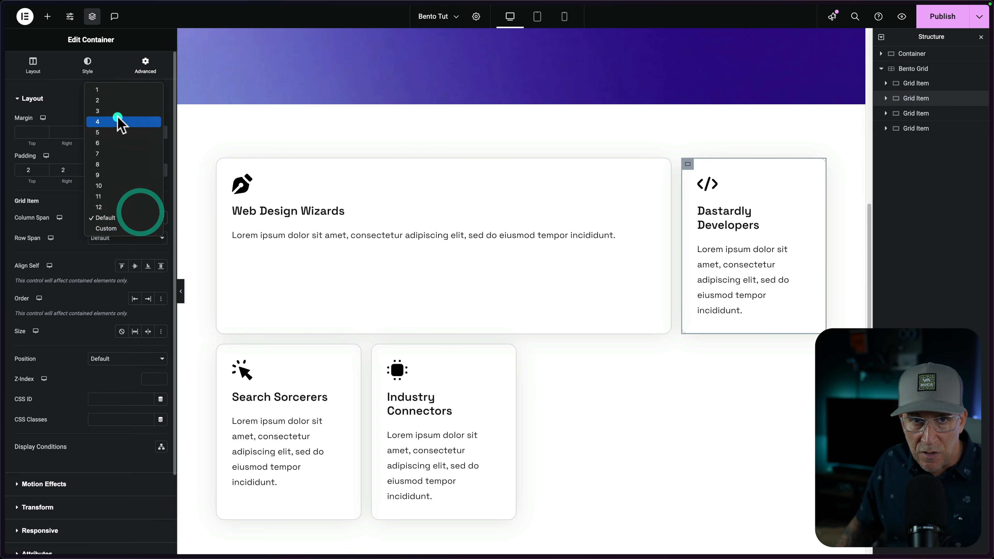
{"action": "left_click", "coordinate": [109, 93]}
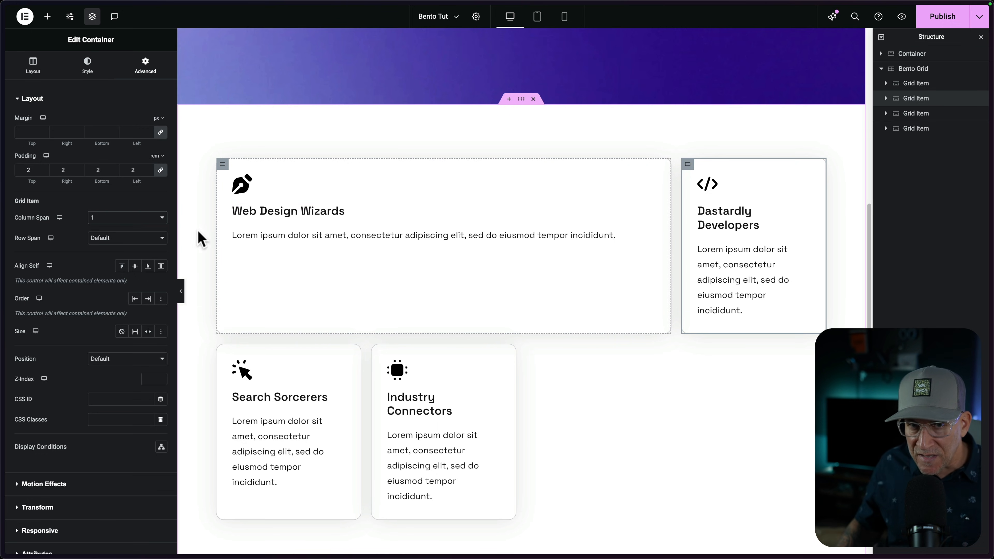
{"action": "left_click", "coordinate": [158, 221]}
{"action": "left_click", "coordinate": [157, 227]}
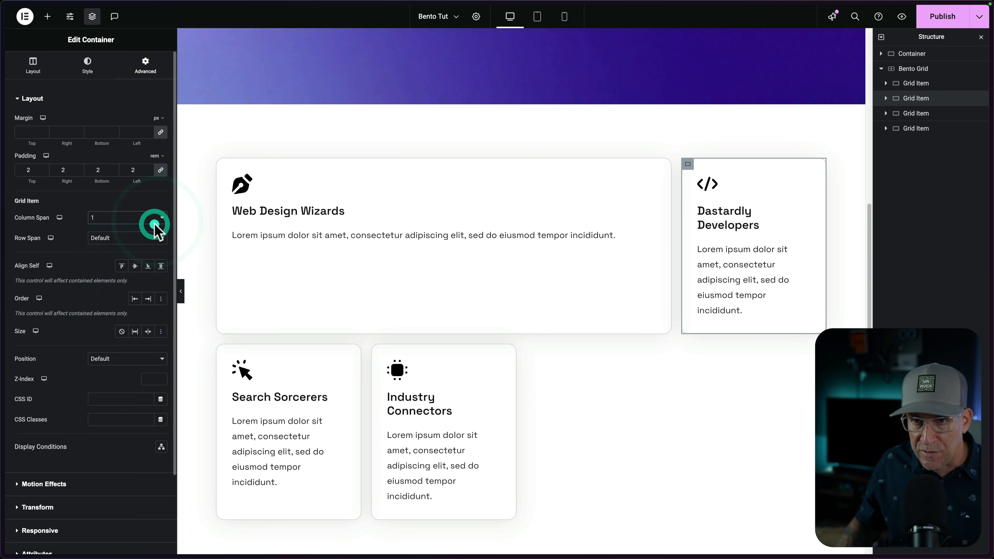
{"action": "left_click", "coordinate": [130, 220]}
{"action": "left_click", "coordinate": [129, 206]}
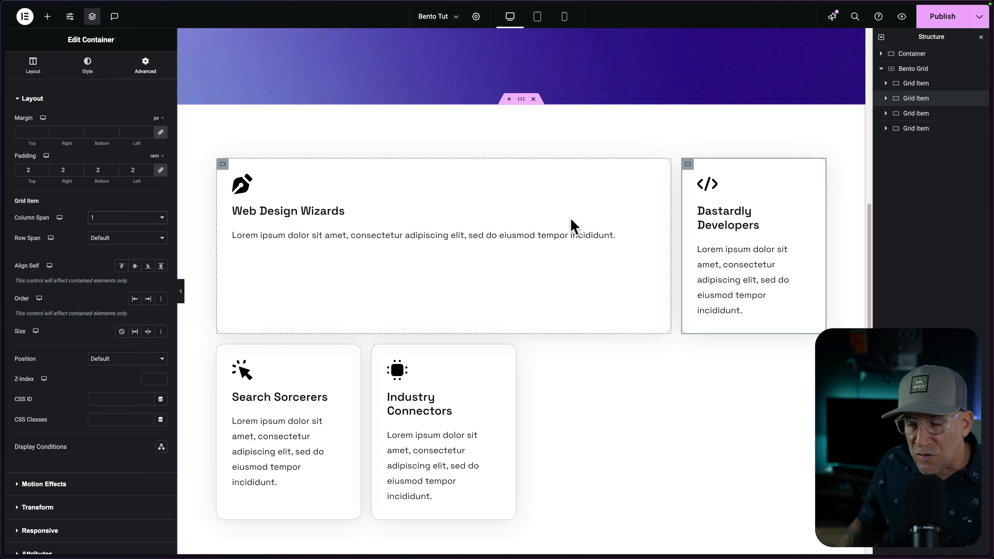
Set the Bento Grid to 12 columns and the Web Design Wizards item's column span to 7
{"action": "left_click", "coordinate": [913, 69]}
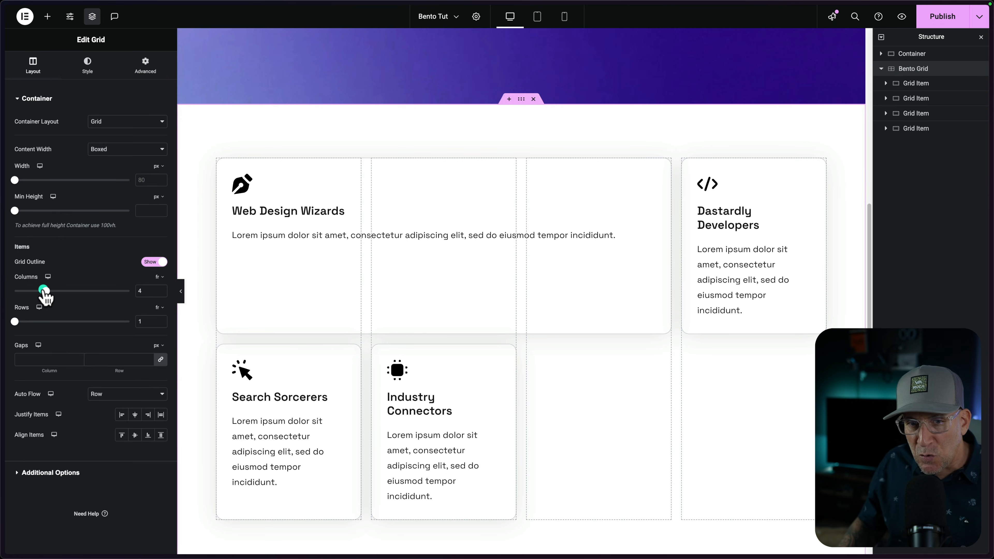
{"action": "left_click_drag", "start_coordinate": [51, 291], "coordinate": [127, 292]}
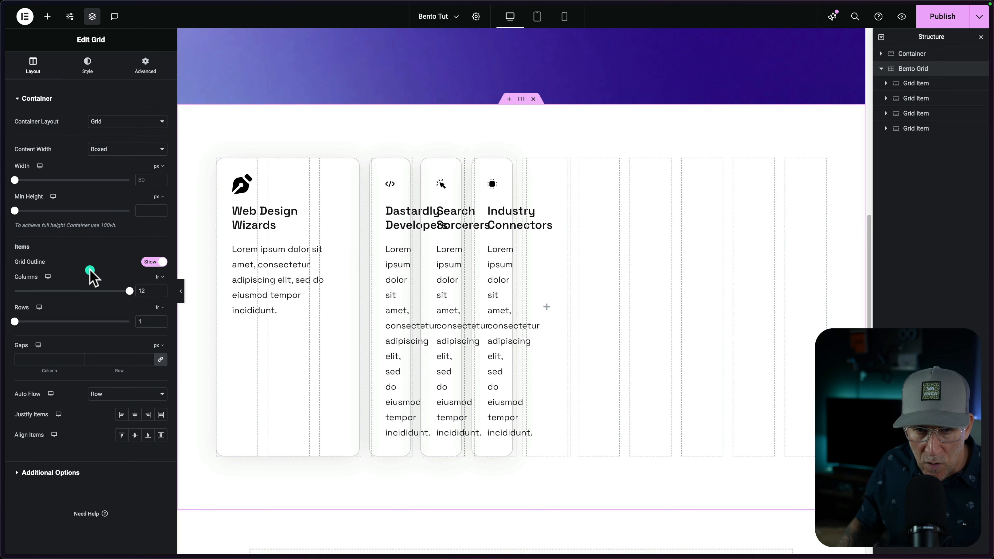
{"action": "left_click", "coordinate": [916, 84]}
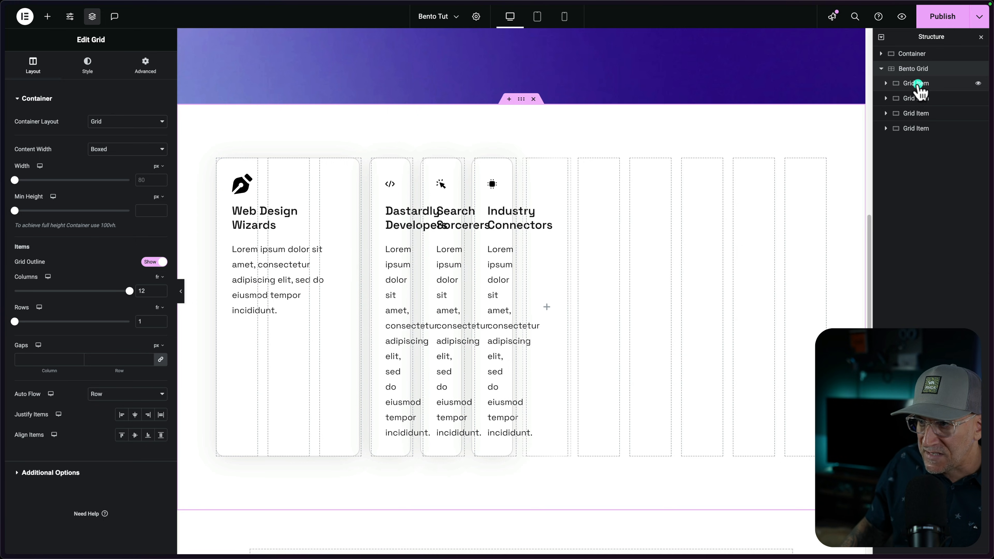
{"action": "left_click", "coordinate": [110, 218]}
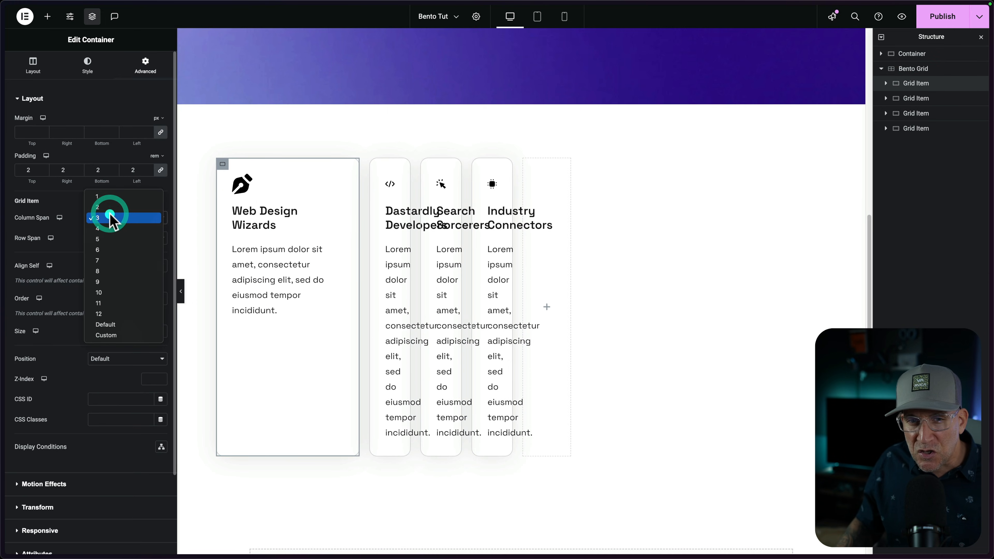
{"action": "left_click", "coordinate": [112, 260]}
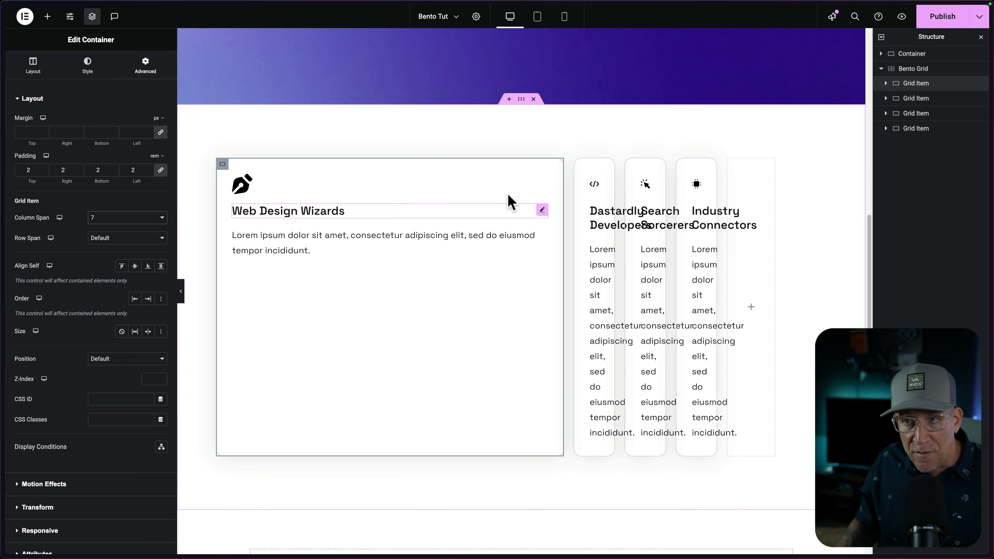
Set the column span of the Dastardly Developers grid item to 5
{"action": "left_click", "coordinate": [581, 164]}
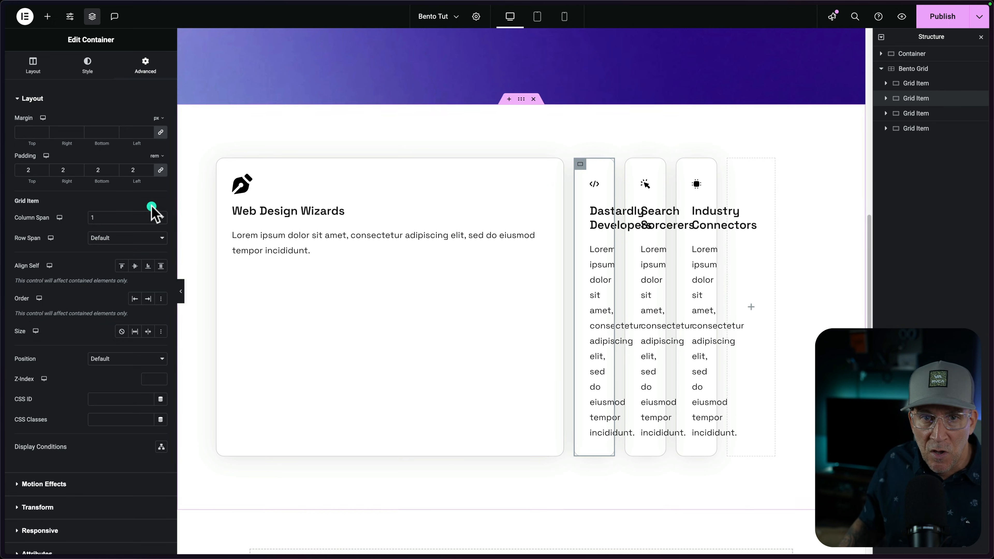
{"action": "left_click", "coordinate": [110, 220]}
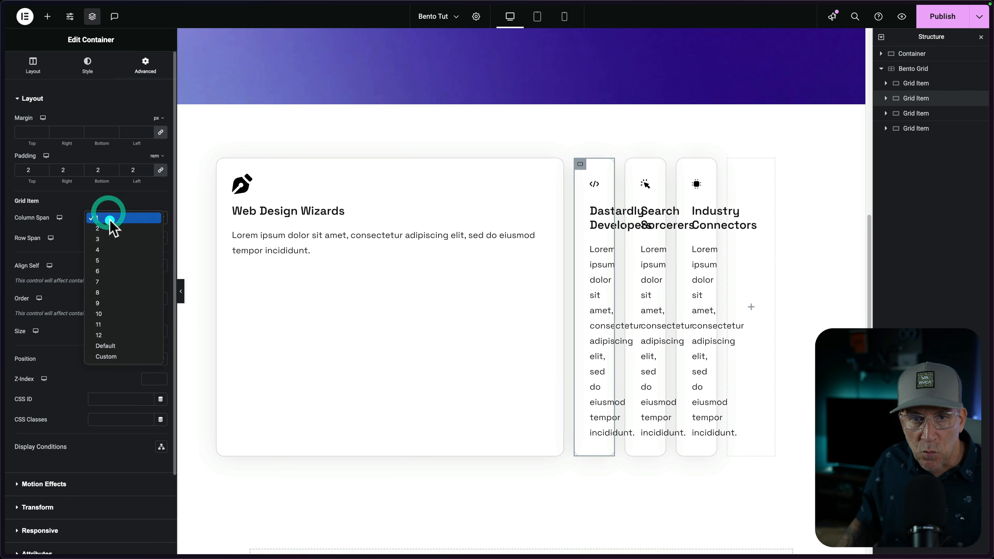
{"action": "left_click", "coordinate": [111, 259]}
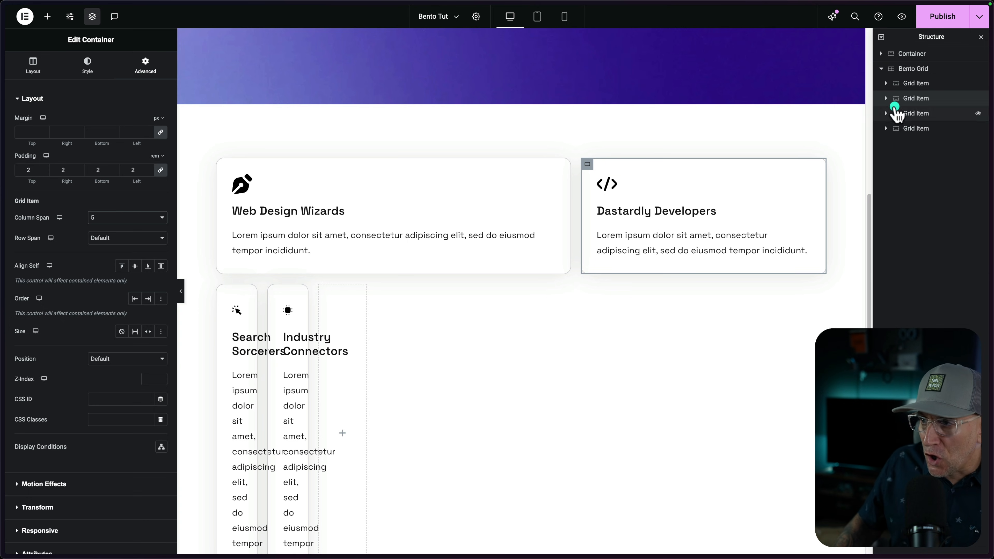
Try a column span of 7 on the Search Sorcerers item and settle on a span of 5
{"action": "left_click", "coordinate": [916, 113]}
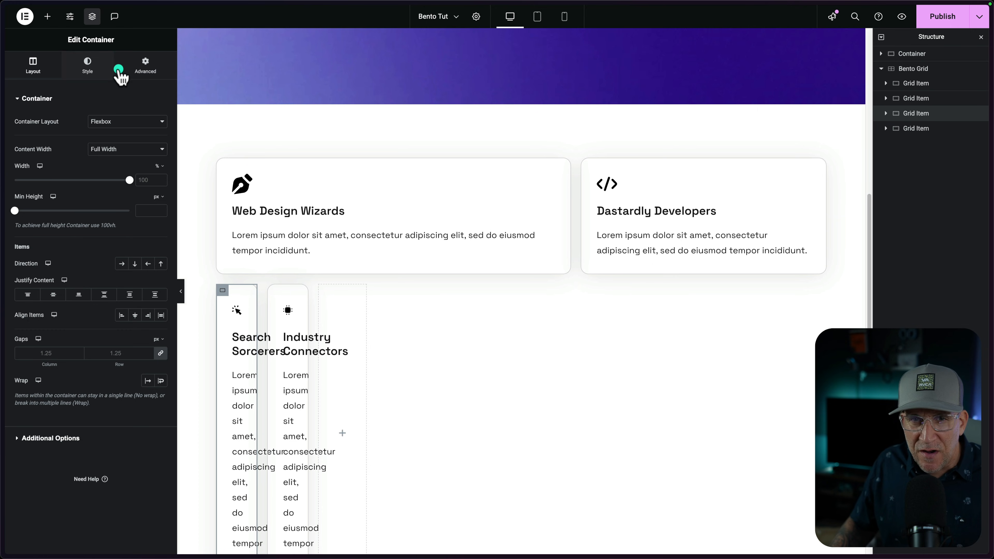
{"action": "left_click", "coordinate": [143, 65]}
{"action": "left_click", "coordinate": [126, 218]}
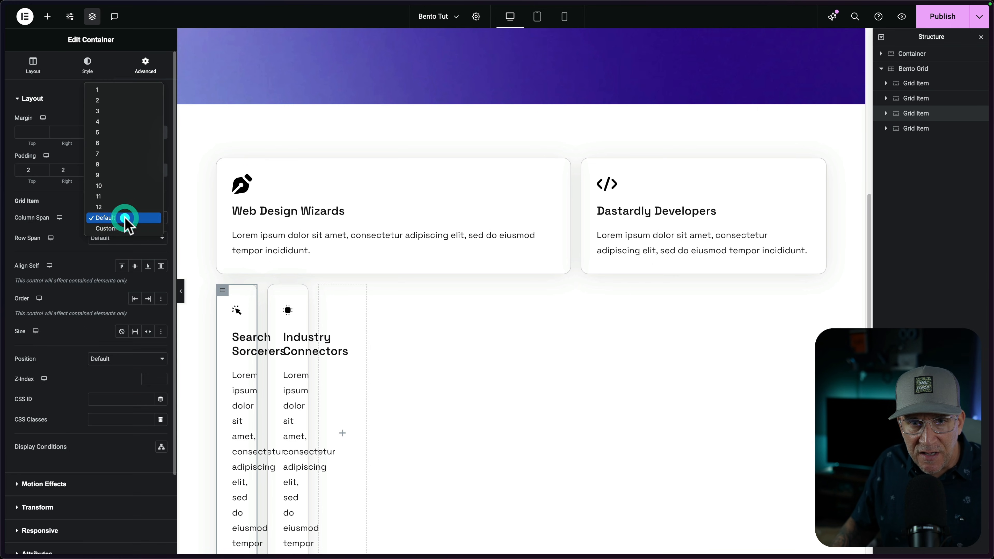
{"action": "left_click", "coordinate": [101, 152]}
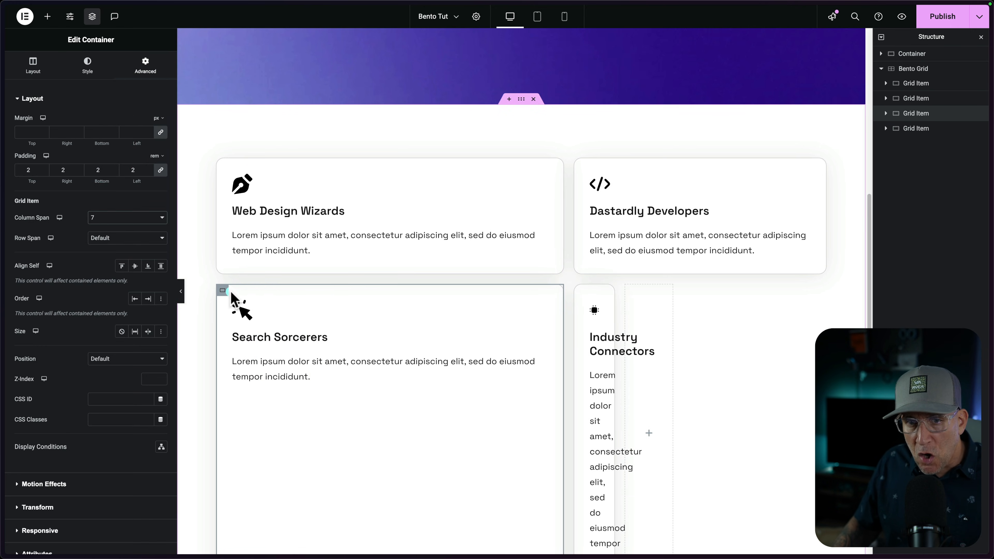
{"action": "left_click", "coordinate": [127, 218]}
{"action": "left_click", "coordinate": [114, 200]}
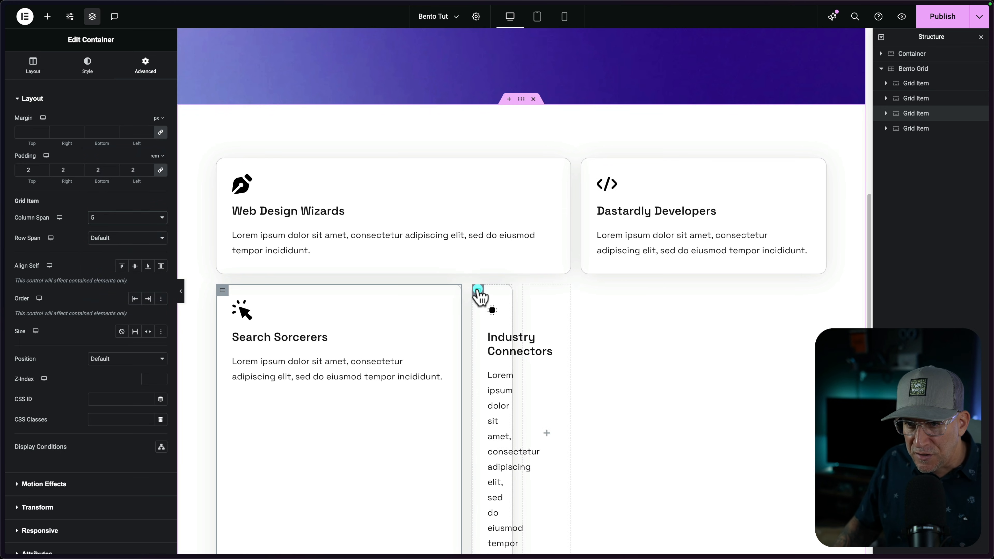
Set the column span of the Industry Connectors grid item to 7
{"action": "left_click", "coordinate": [477, 290]}
{"action": "left_click", "coordinate": [142, 71]}
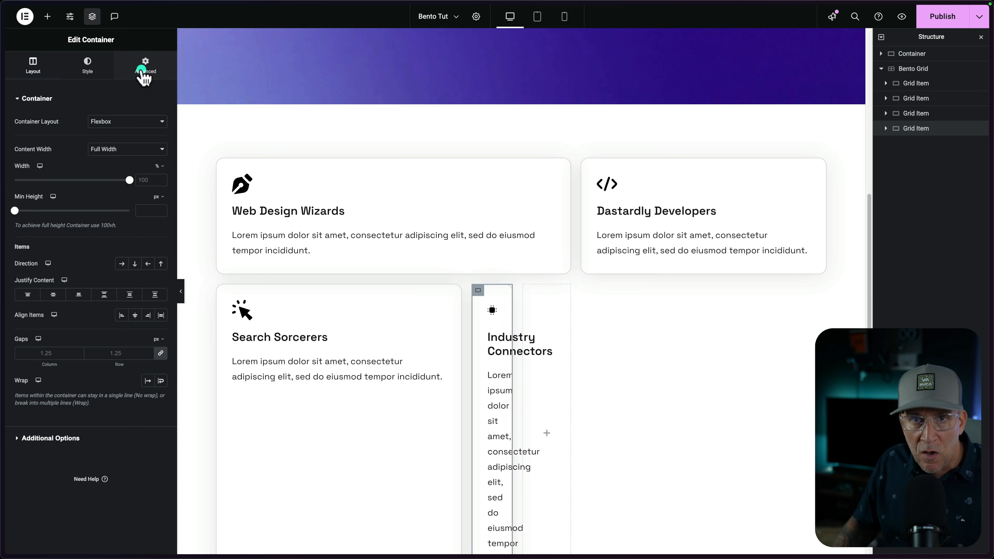
{"action": "left_click", "coordinate": [98, 217]}
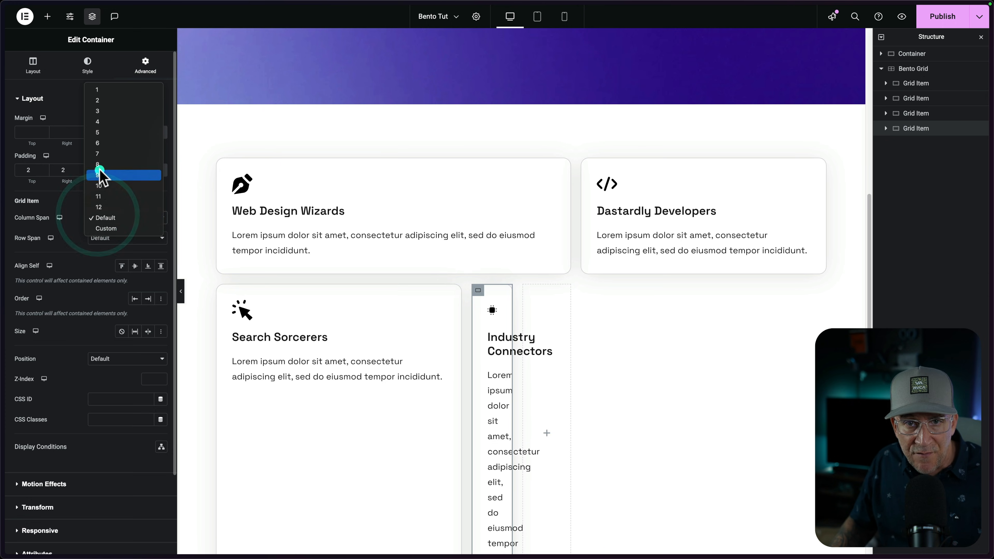
{"action": "left_click", "coordinate": [98, 154]}
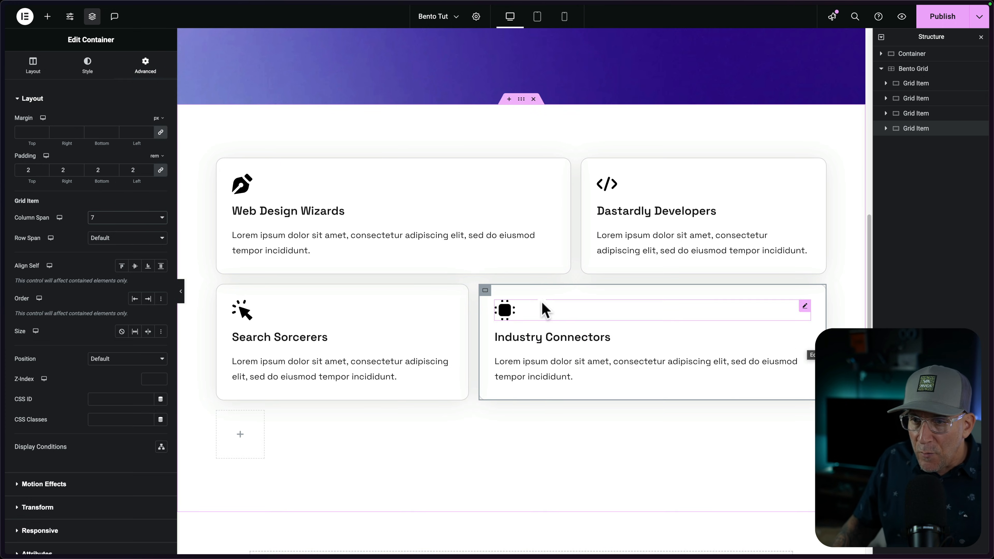
Duplicate the Industry Connectors grid item and set the original's column span to 2
{"action": "right_click", "coordinate": [482, 292]}
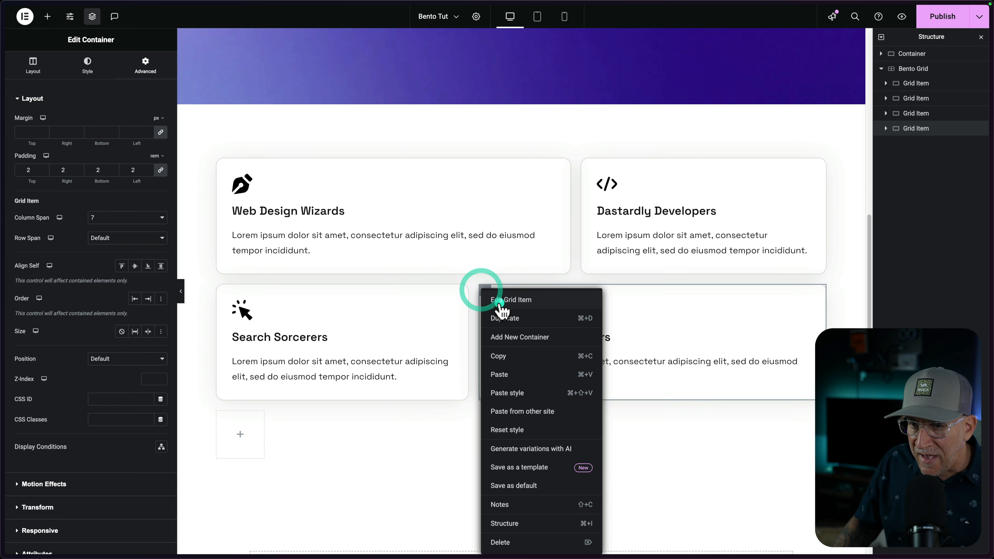
{"action": "left_click", "coordinate": [507, 318]}
{"action": "left_click", "coordinate": [480, 289]}
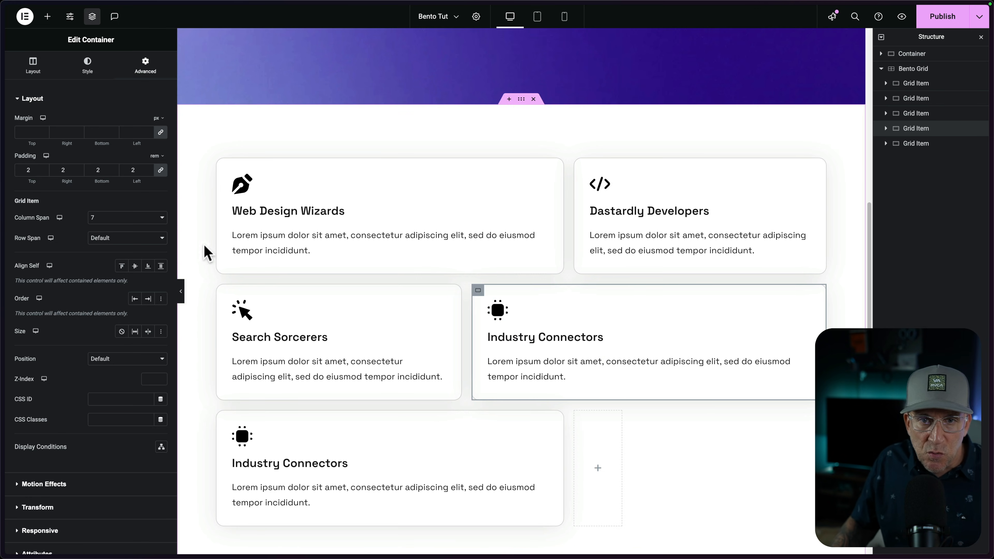
{"action": "left_click", "coordinate": [127, 217]}
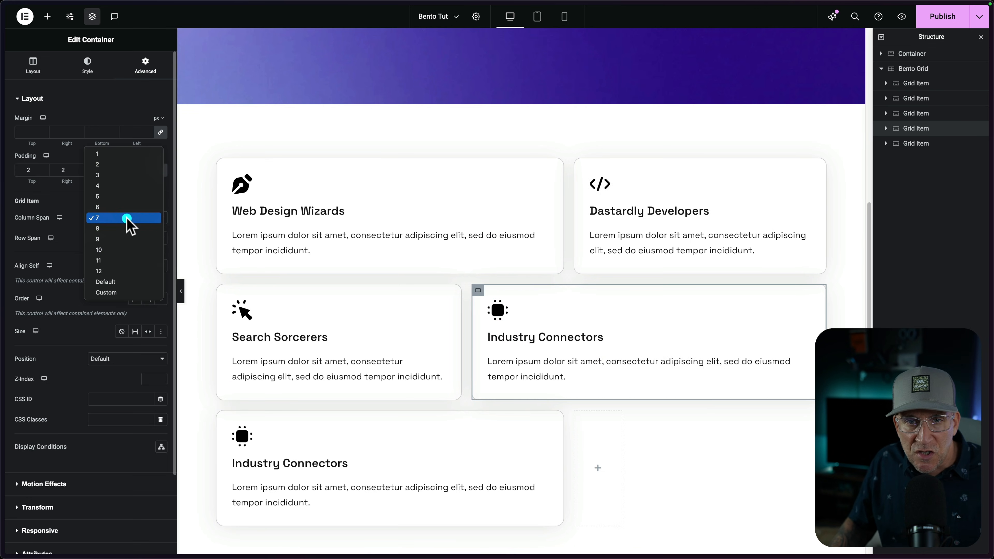
{"action": "left_click", "coordinate": [105, 165]}
Set the column span of the duplicated Industry Connectors item to 5
{"action": "scroll", "coordinate": [393, 456], "scroll_direction": "down", "scroll_amount": 3}
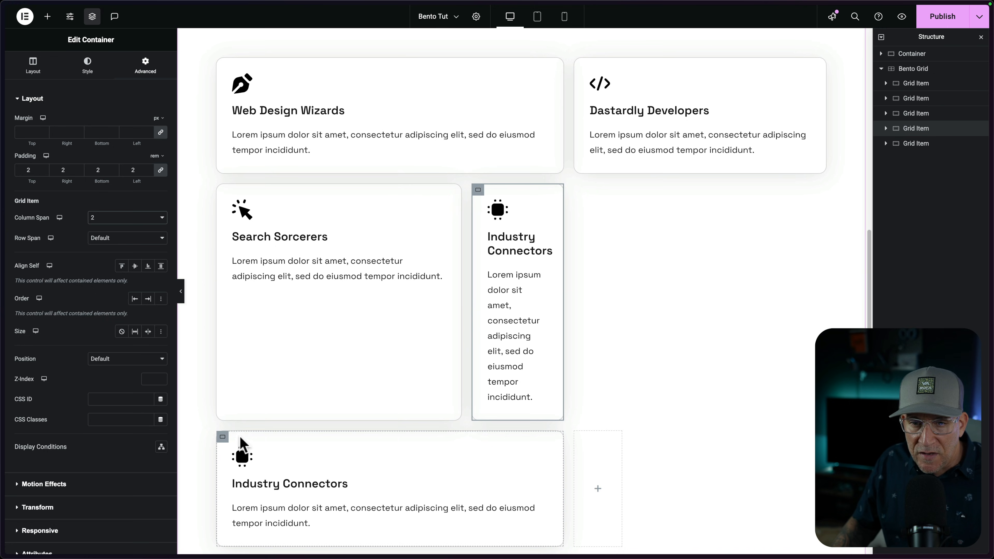
{"action": "left_click", "coordinate": [222, 437]}
{"action": "left_click", "coordinate": [136, 85]}
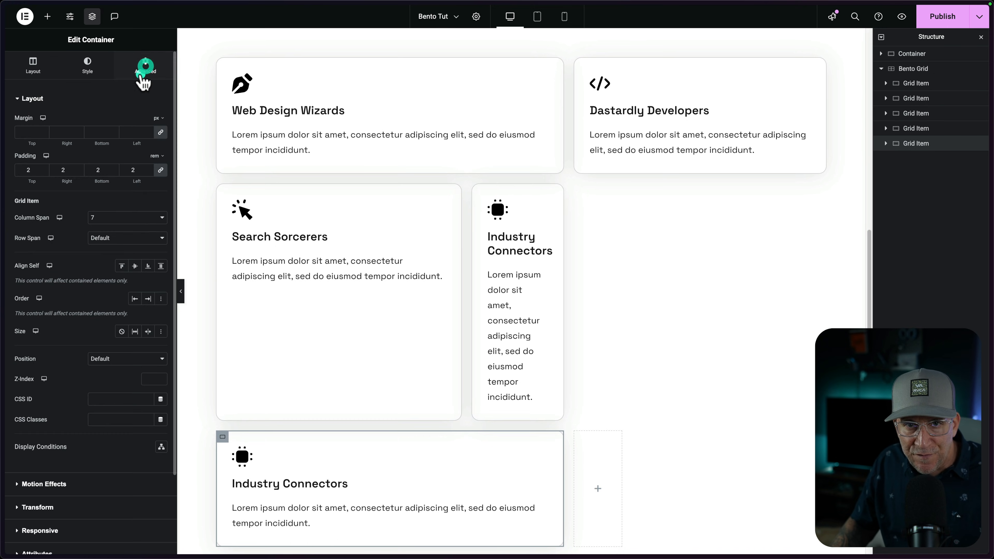
{"action": "left_click", "coordinate": [118, 217]}
{"action": "left_click", "coordinate": [105, 199]}
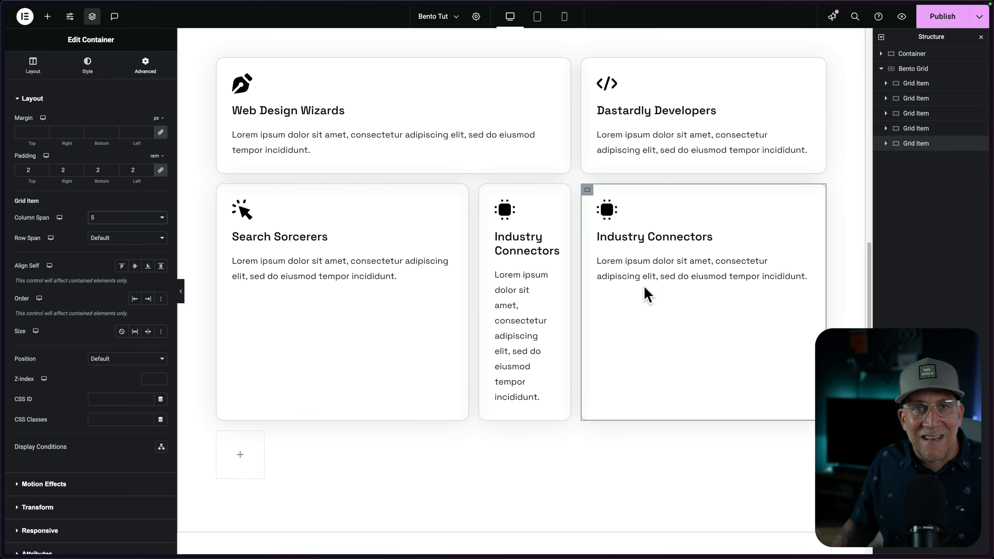
Check the Bento Grid's column count against the spans of the second-row items
{"action": "left_click", "coordinate": [924, 69]}
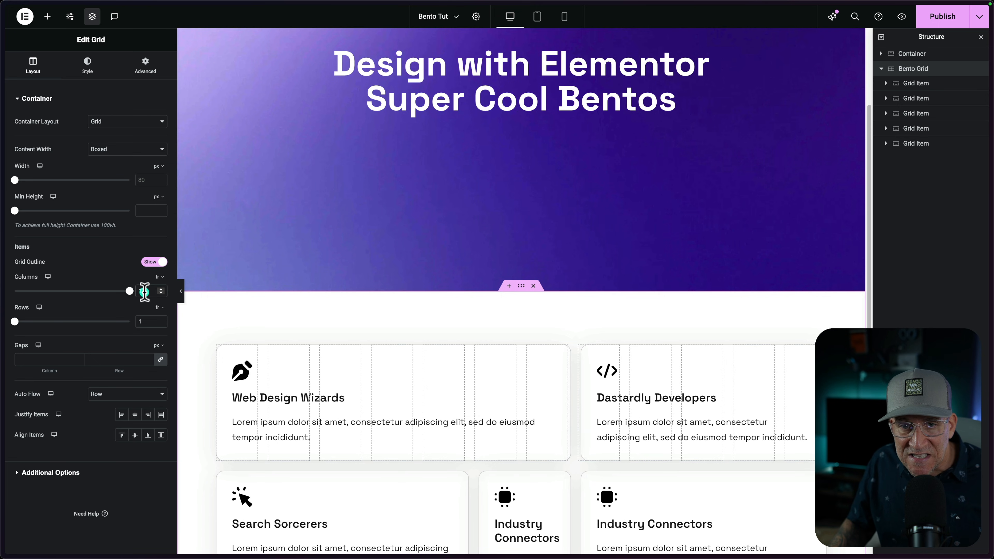
{"action": "double_click", "coordinate": [139, 292]}
{"action": "scroll", "coordinate": [655, 348], "scroll_direction": "down", "scroll_amount": 6}
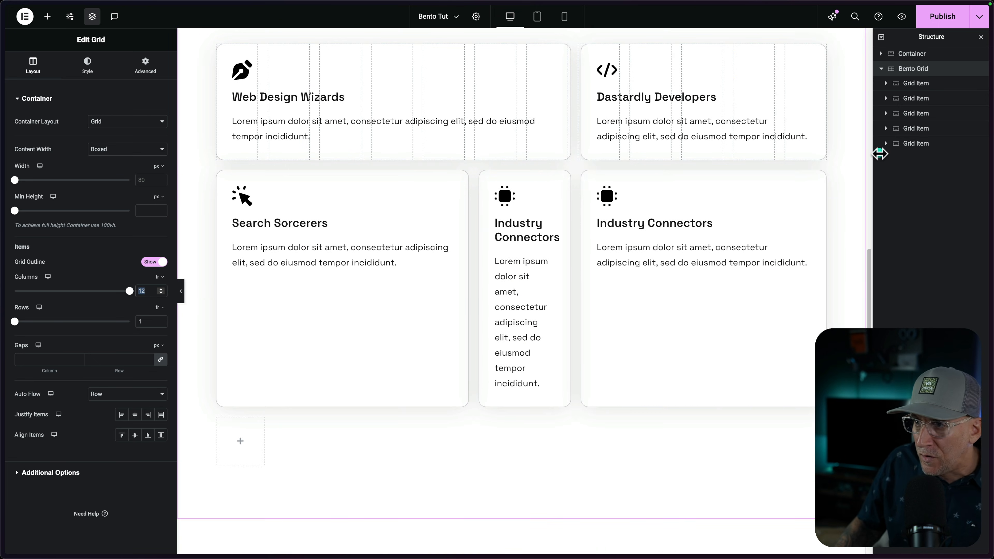
Delete the icon image and both headings from the narrow Industry Connectors grid item
{"action": "left_click", "coordinate": [915, 129]}
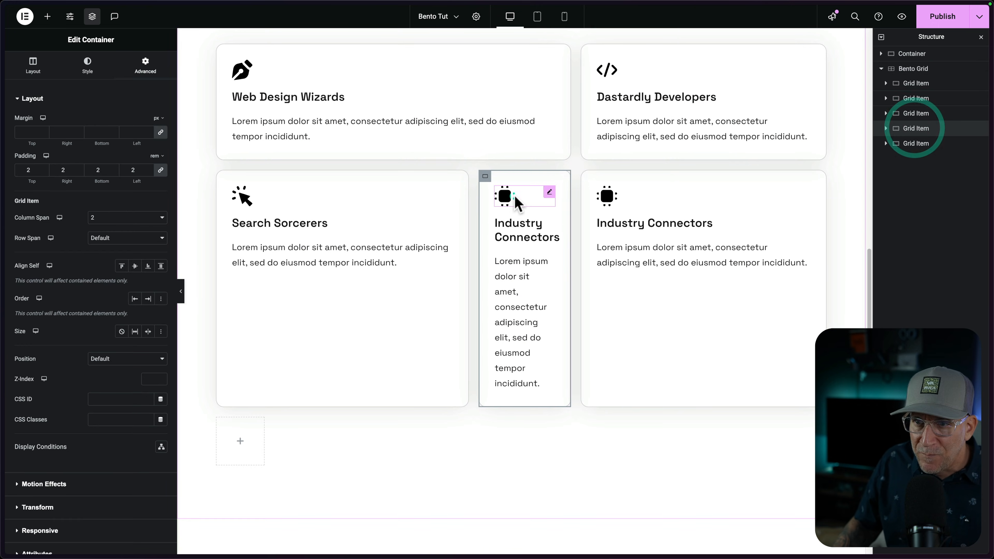
{"action": "right_click", "coordinate": [552, 196]}
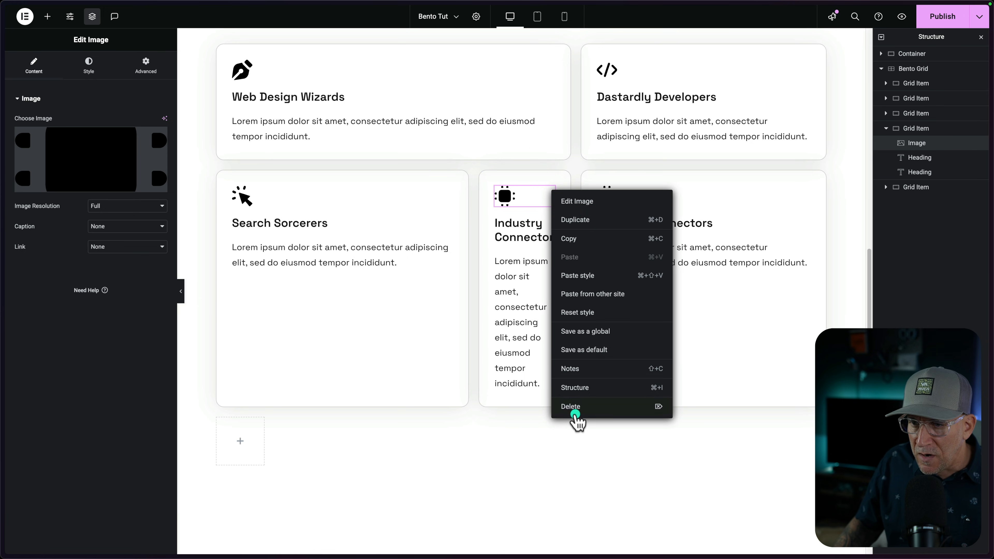
{"action": "left_click", "coordinate": [574, 407]}
{"action": "right_click", "coordinate": [522, 287]}
{"action": "left_click", "coordinate": [541, 493]}
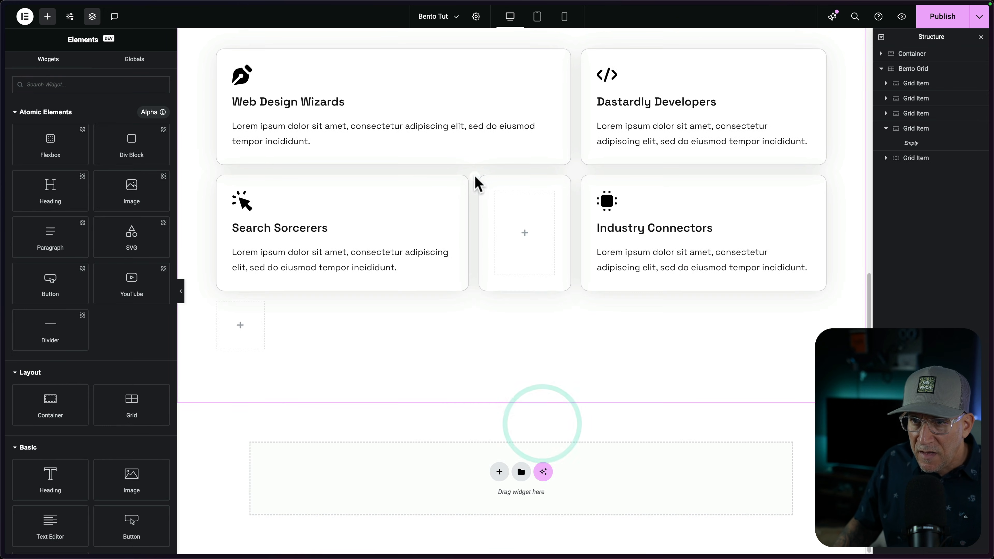
Give the emptied grid item a classic background using the plain dark navy image from the media library
{"action": "left_click", "coordinate": [484, 181]}
{"action": "left_click", "coordinate": [88, 63]}
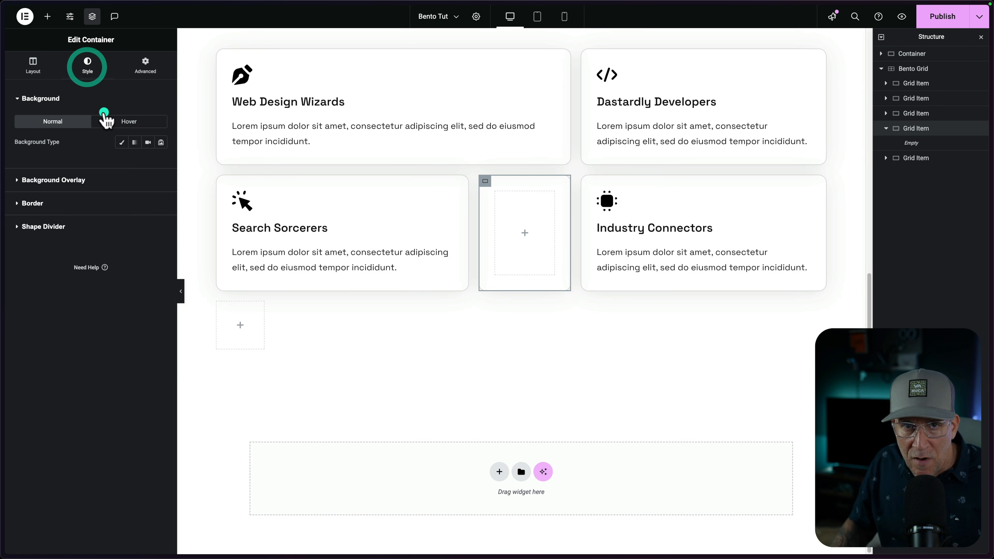
{"action": "left_click", "coordinate": [127, 144]}
{"action": "left_click", "coordinate": [112, 212]}
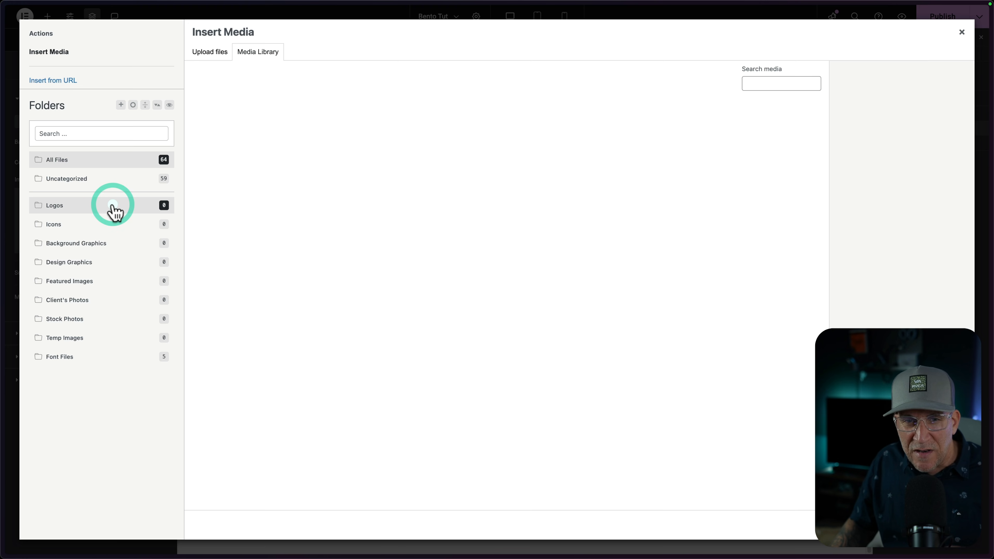
{"action": "scroll", "coordinate": [376, 313], "scroll_direction": "down", "scroll_amount": 3}
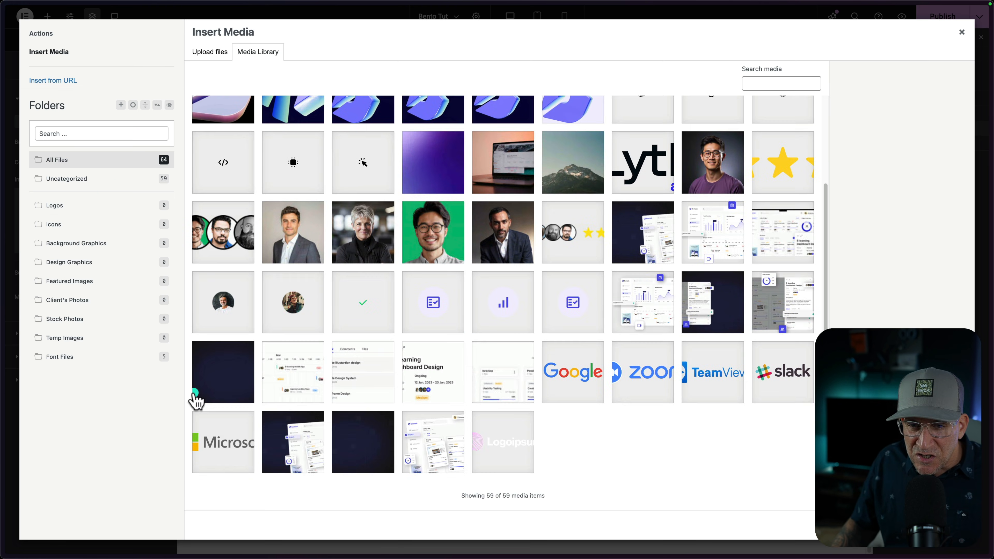
{"action": "left_click", "coordinate": [208, 383]}
{"action": "left_click", "coordinate": [939, 525]}
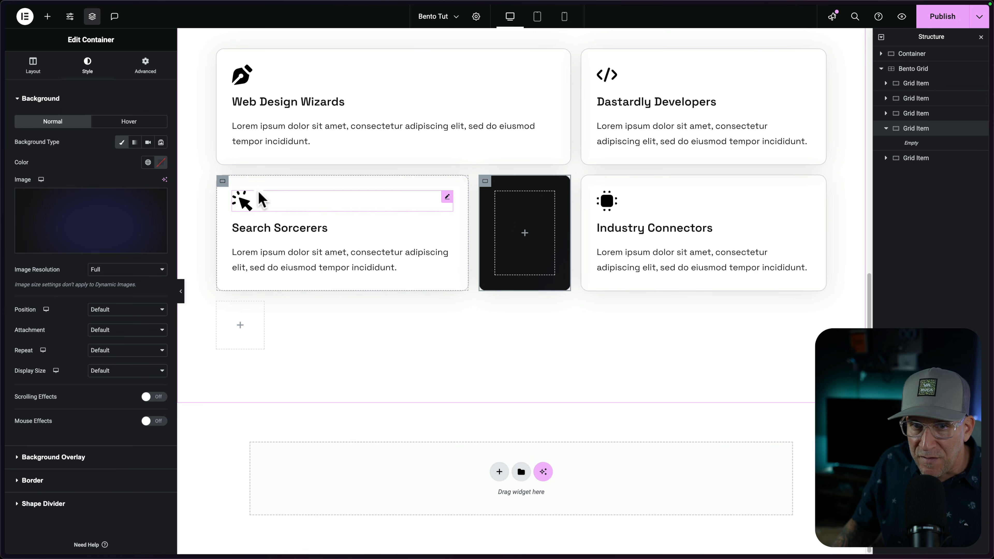
Set the column span of the Search Sorcerers grid item to 4
{"action": "left_click", "coordinate": [220, 184]}
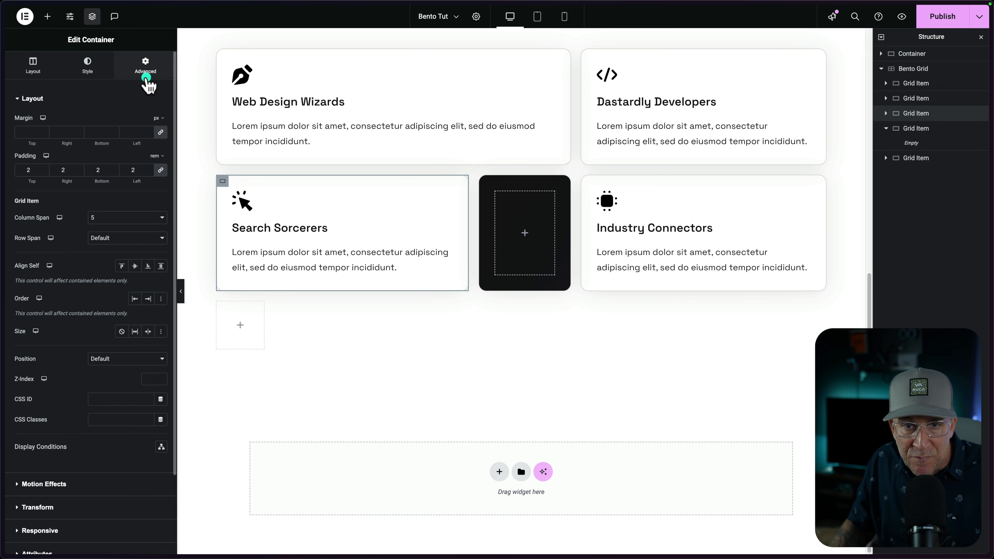
{"action": "left_click", "coordinate": [129, 218]}
{"action": "left_click", "coordinate": [126, 207]}
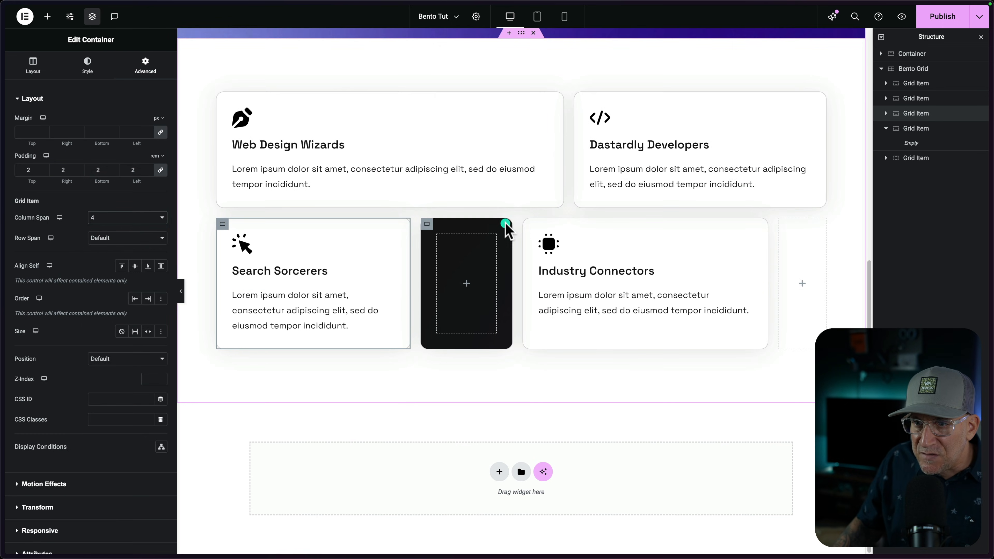
Set the column span of the empty dark-background grid item to 3
{"action": "left_click", "coordinate": [428, 224]}
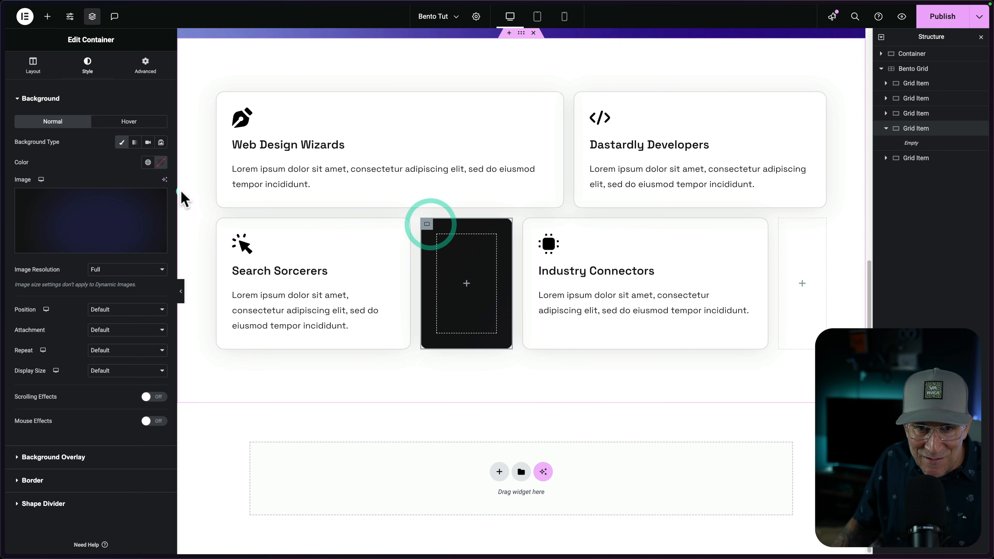
{"action": "left_click", "coordinate": [136, 67]}
{"action": "left_click", "coordinate": [114, 218]}
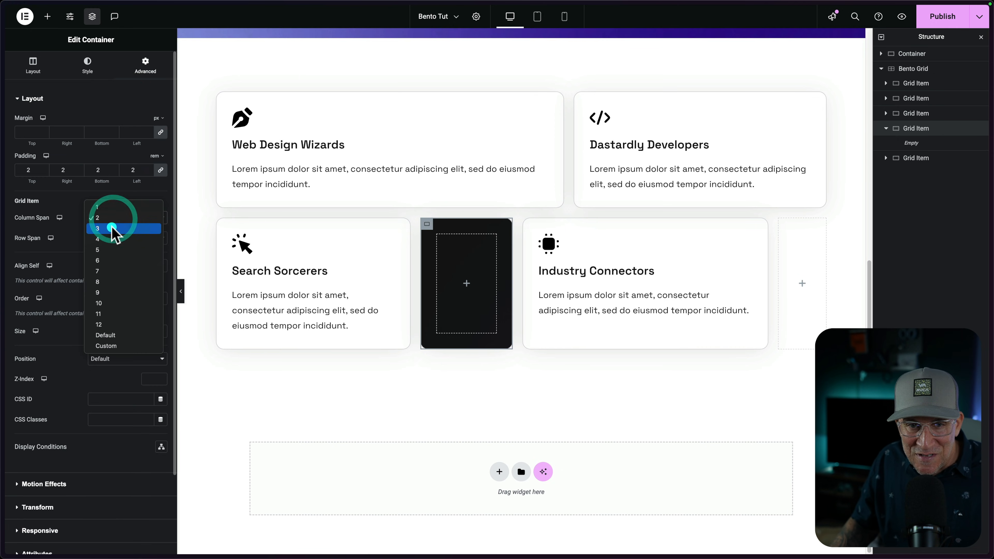
{"action": "left_click", "coordinate": [112, 228]}
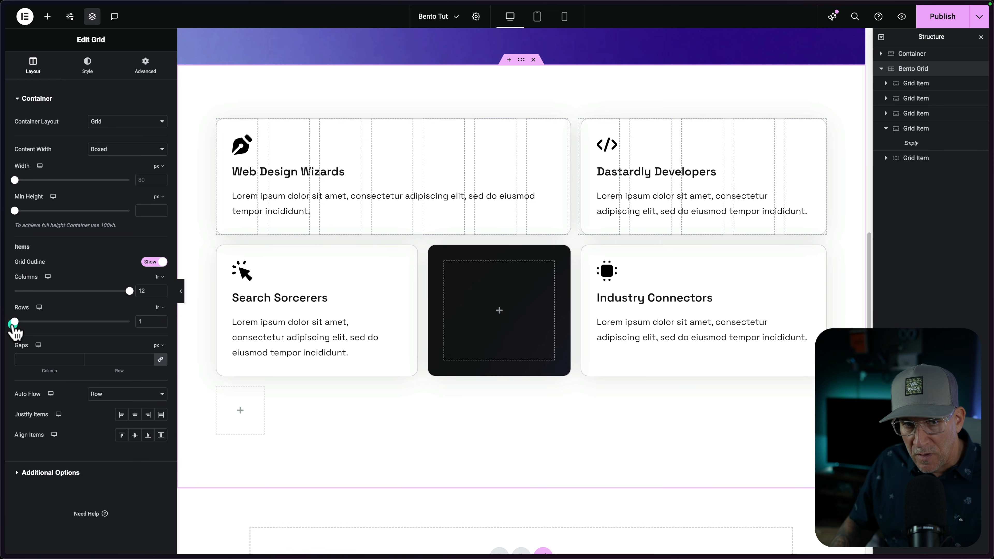
Try raising the bento grid's row count to 7, return it to 1, and raise it to 10
{"action": "left_click_drag", "start_coordinate": [15, 324], "coordinate": [49, 325]}
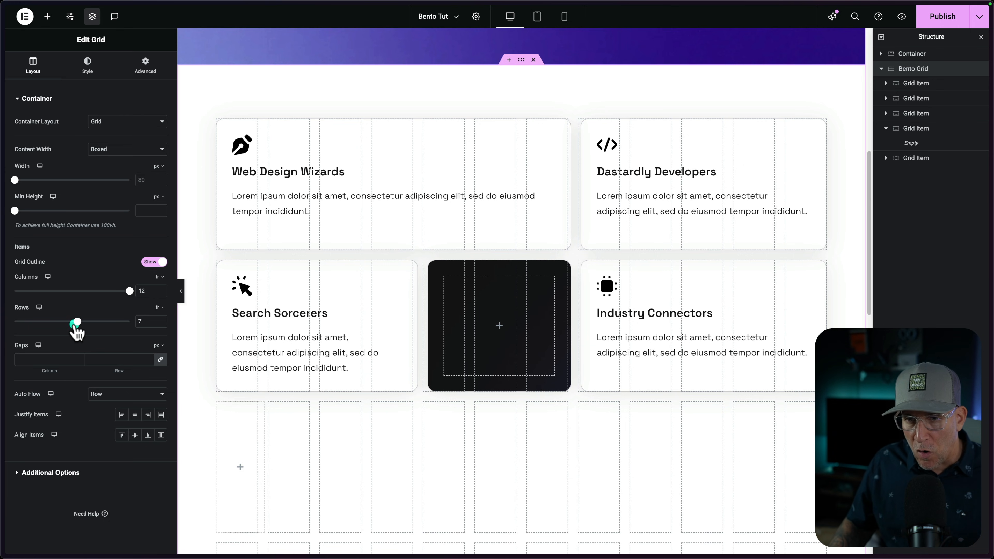
{"action": "left_click_drag", "start_coordinate": [49, 324], "coordinate": [16, 325]}
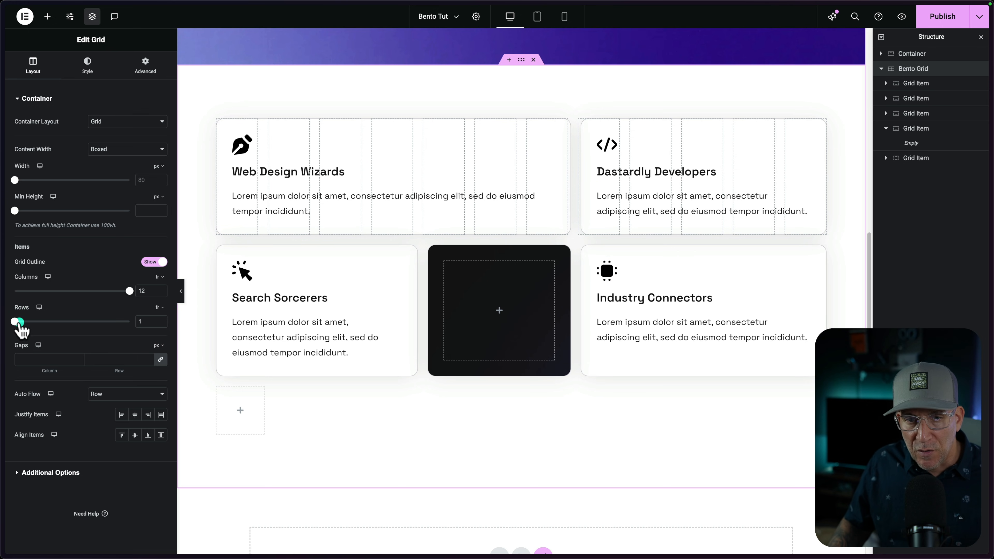
{"action": "left_click_drag", "start_coordinate": [16, 322], "coordinate": [47, 322]}
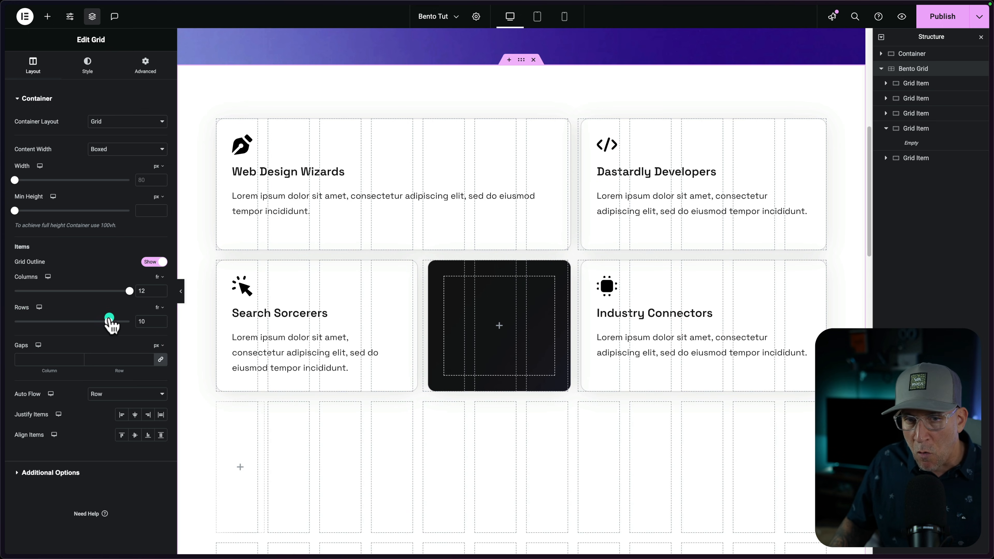
Try a row span of 5 on the dark-background grid item and reset it to Default
{"action": "left_click", "coordinate": [918, 128]}
{"action": "left_click", "coordinate": [145, 65]}
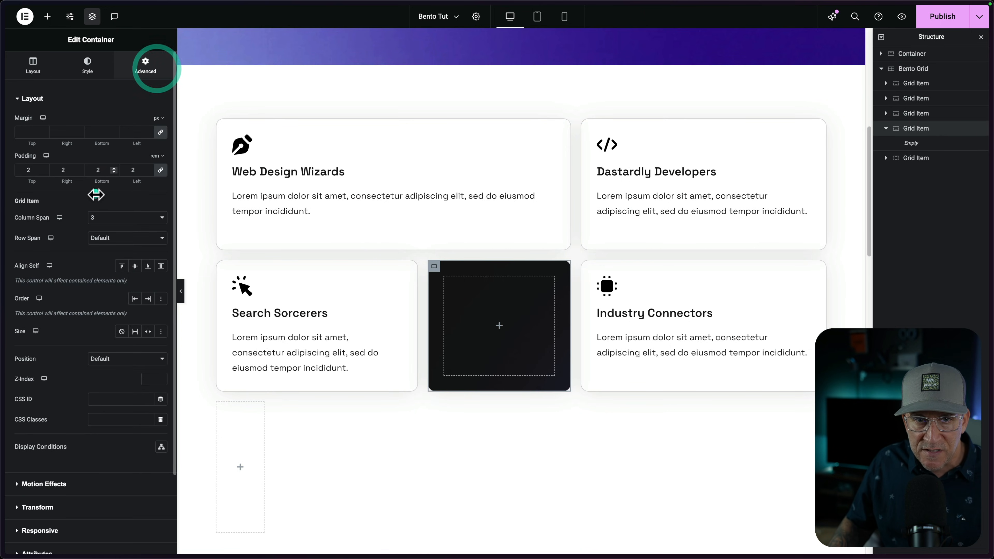
{"action": "left_click", "coordinate": [97, 238]}
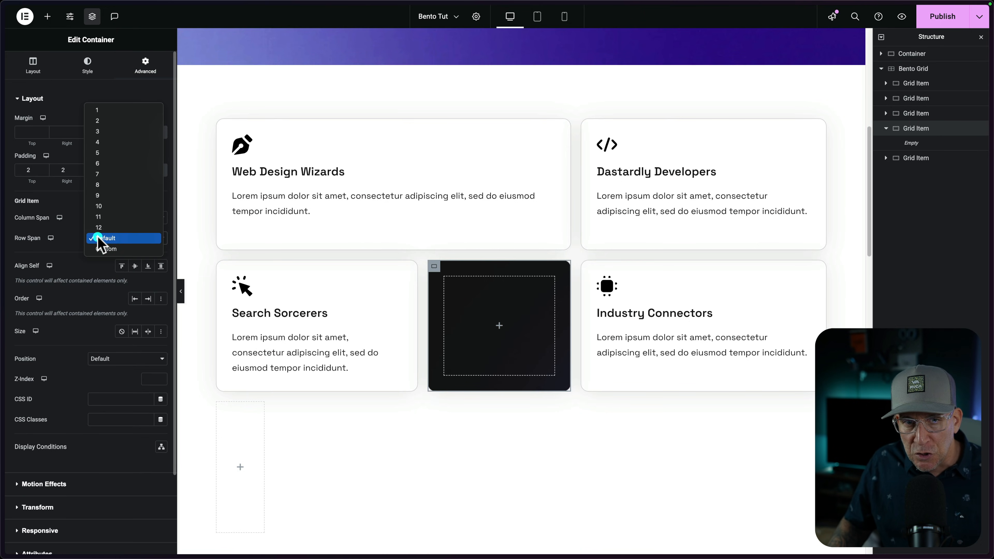
{"action": "left_click", "coordinate": [109, 152]}
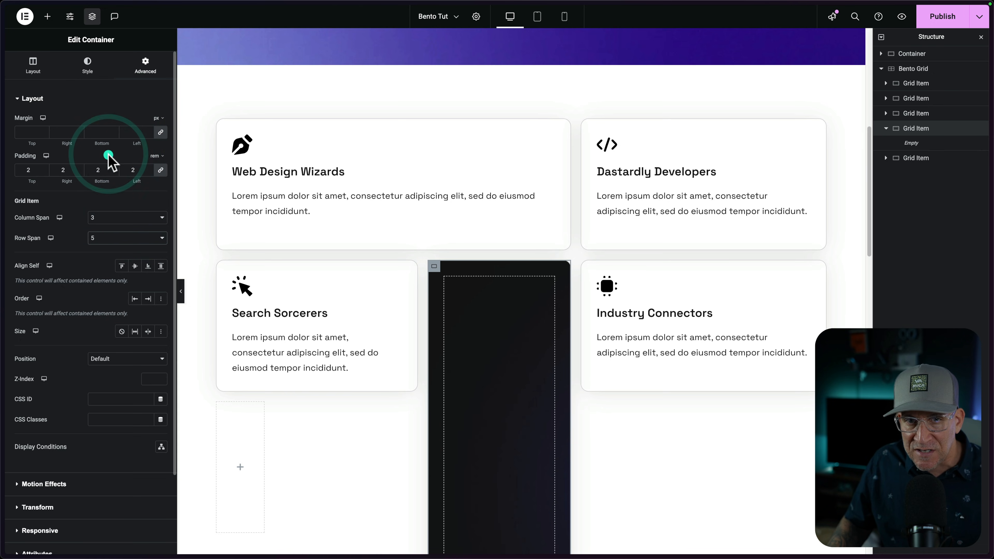
{"action": "scroll", "coordinate": [426, 423], "scroll_direction": "down", "scroll_amount": 5}
{"action": "scroll", "coordinate": [473, 411], "scroll_direction": "down", "scroll_amount": 6}
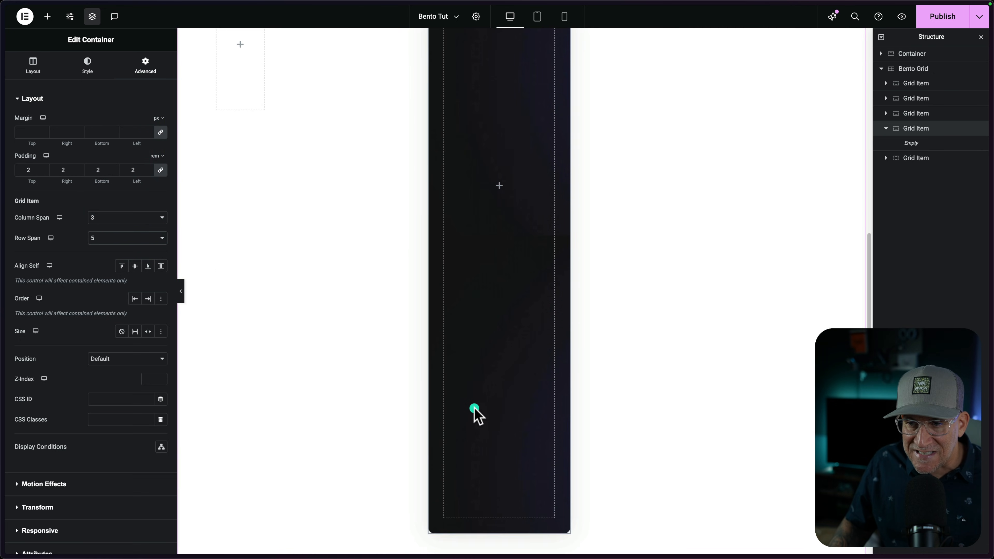
{"action": "scroll", "coordinate": [473, 412], "scroll_direction": "up", "scroll_amount": 10}
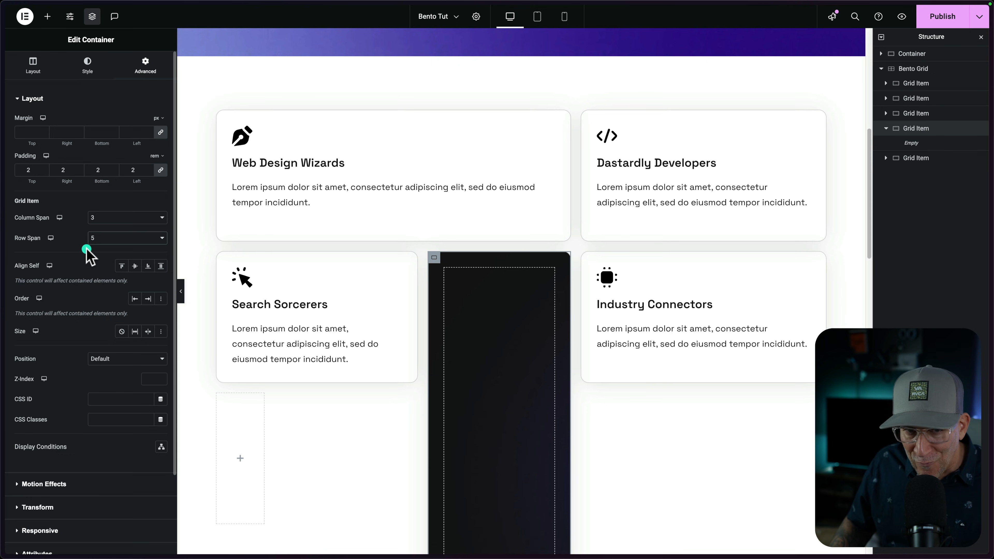
{"action": "left_click", "coordinate": [113, 238]}
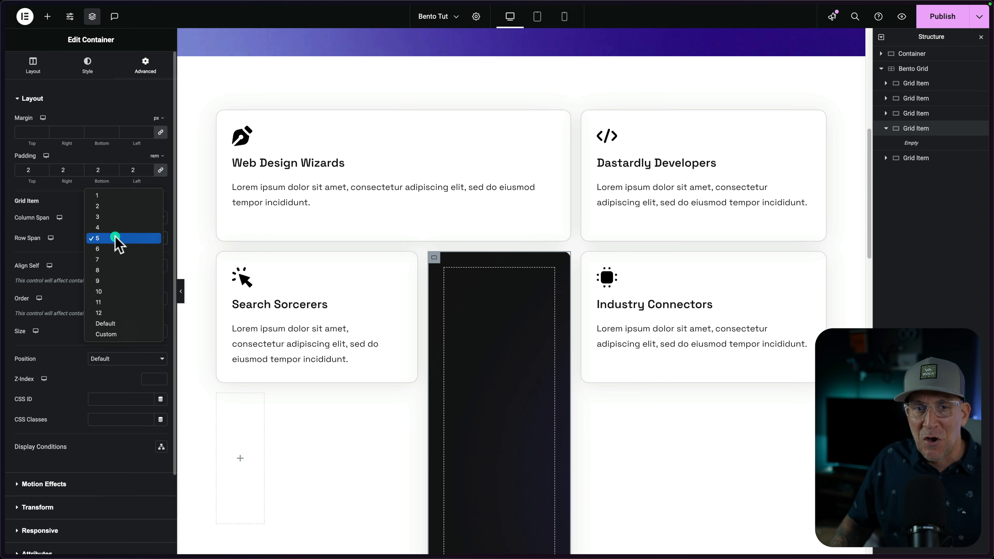
{"action": "left_click", "coordinate": [125, 323]}
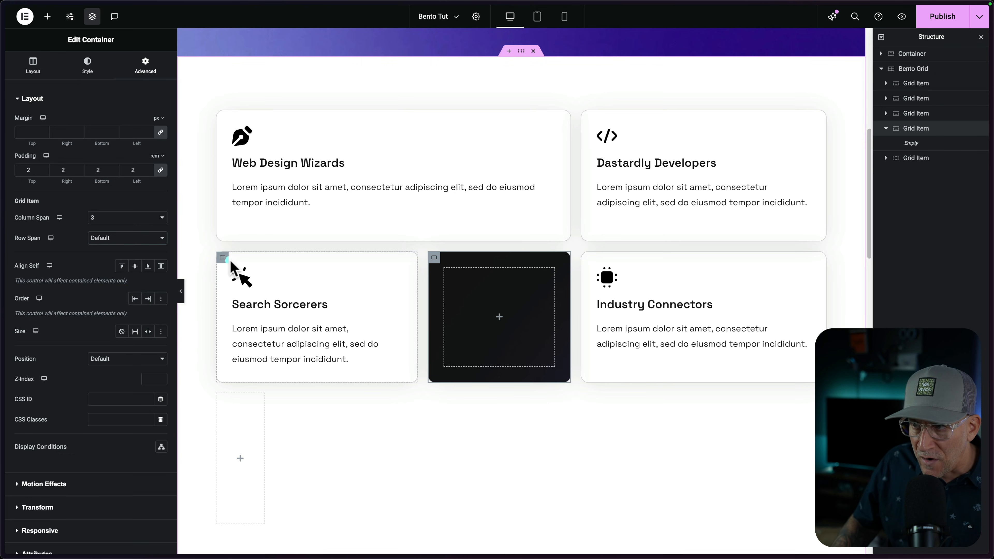
Delete the empty dark-background grid item between the Search Sorcerers and Industry Connectors cards
{"action": "left_click", "coordinate": [416, 316]}
{"action": "right_click", "coordinate": [441, 244]}
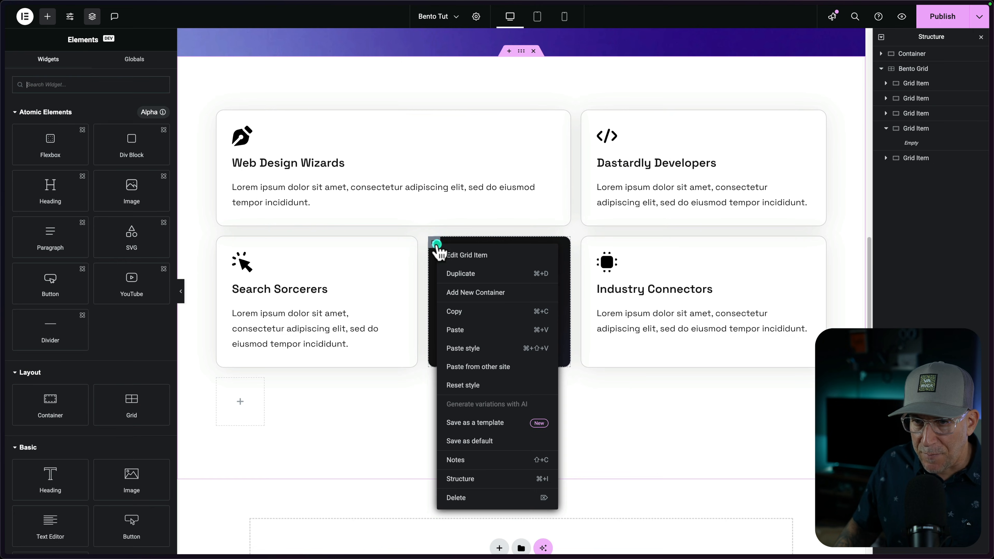
{"action": "left_click", "coordinate": [460, 496]}
Set the column span of the Search Sorcerers grid item to 5
{"action": "left_click", "coordinate": [580, 116]}
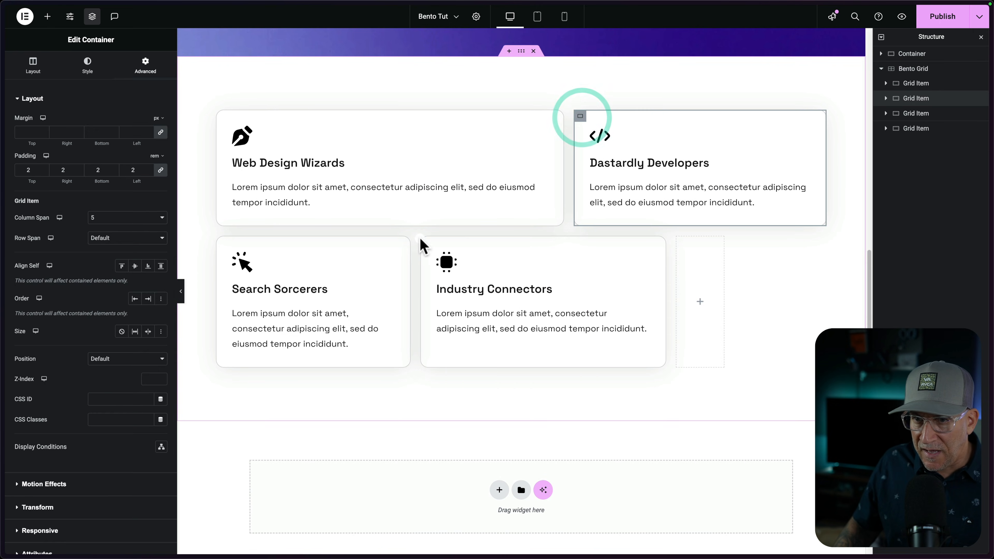
{"action": "left_click", "coordinate": [221, 243]}
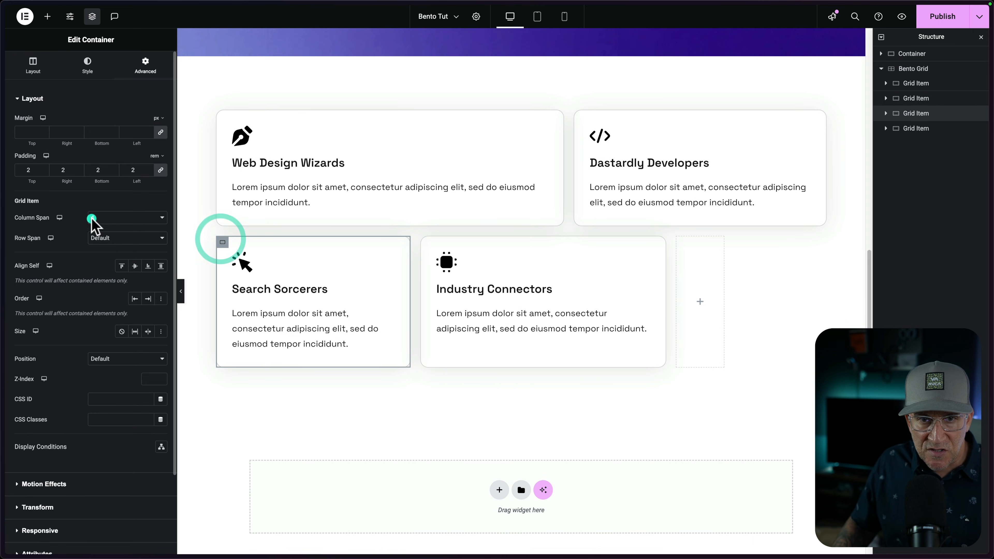
{"action": "left_click", "coordinate": [94, 218]}
{"action": "left_click", "coordinate": [99, 228]}
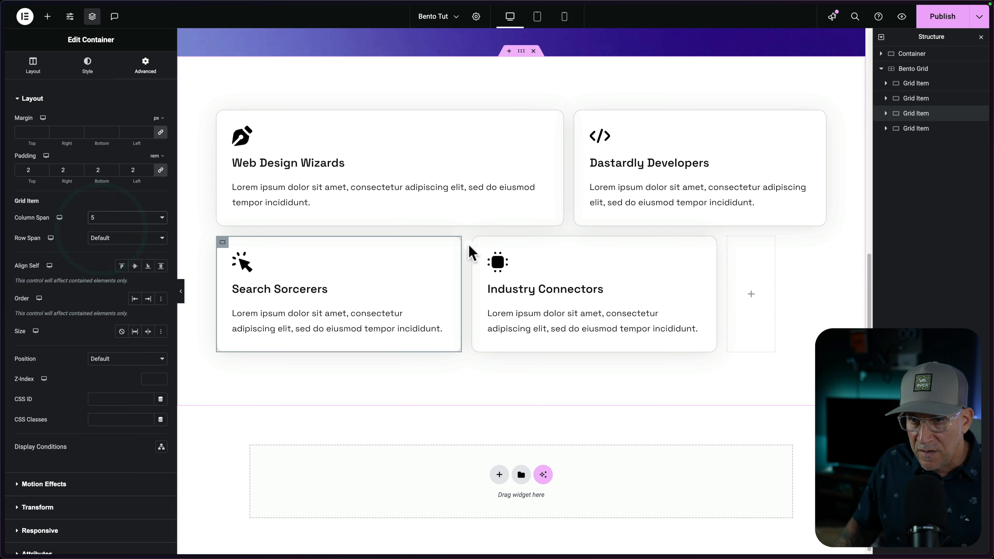
Set the column span of the Industry Connectors grid item to 7
{"action": "left_click", "coordinate": [479, 242]}
{"action": "left_click", "coordinate": [133, 217]}
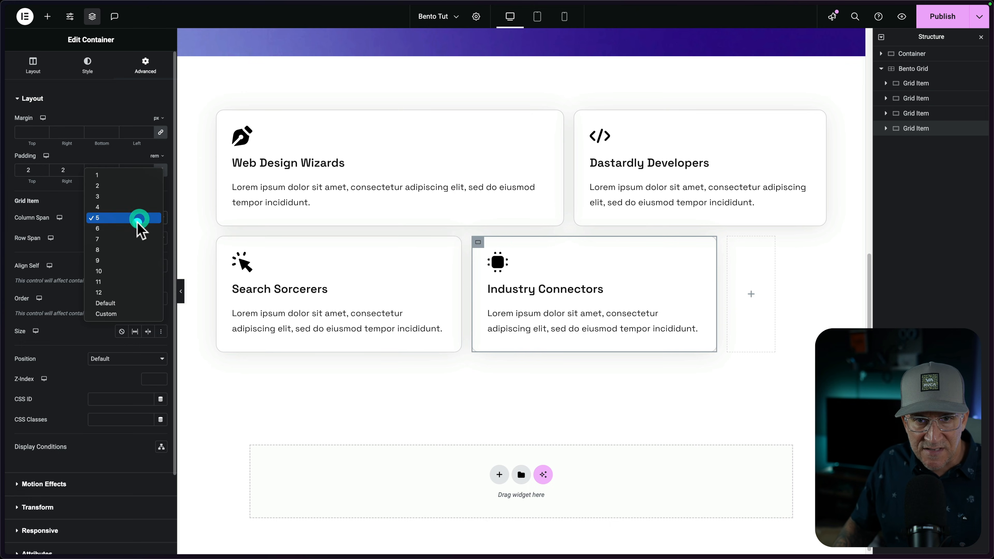
{"action": "left_click", "coordinate": [129, 238]}
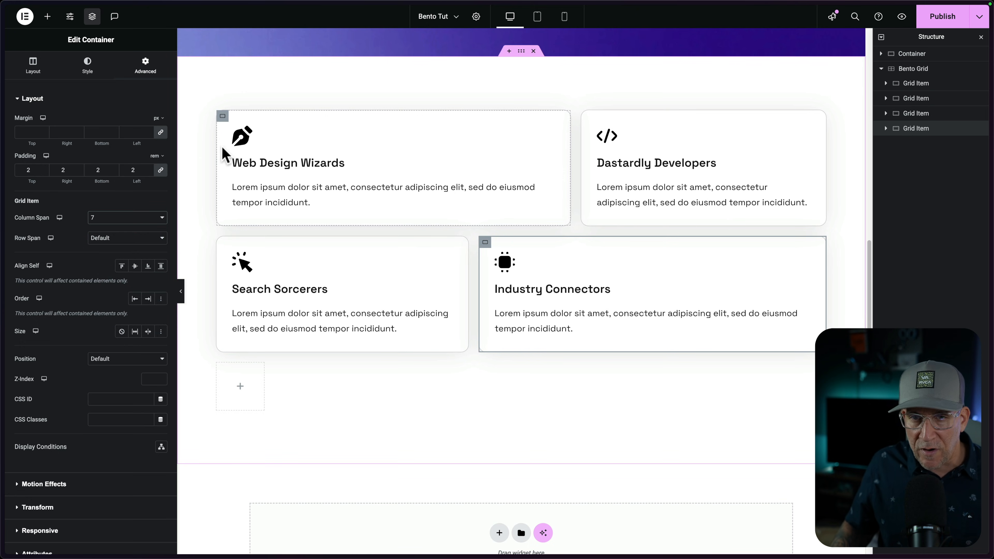
Give the Web Design Wizards grid item a near-black global background color
{"action": "left_click", "coordinate": [240, 137]}
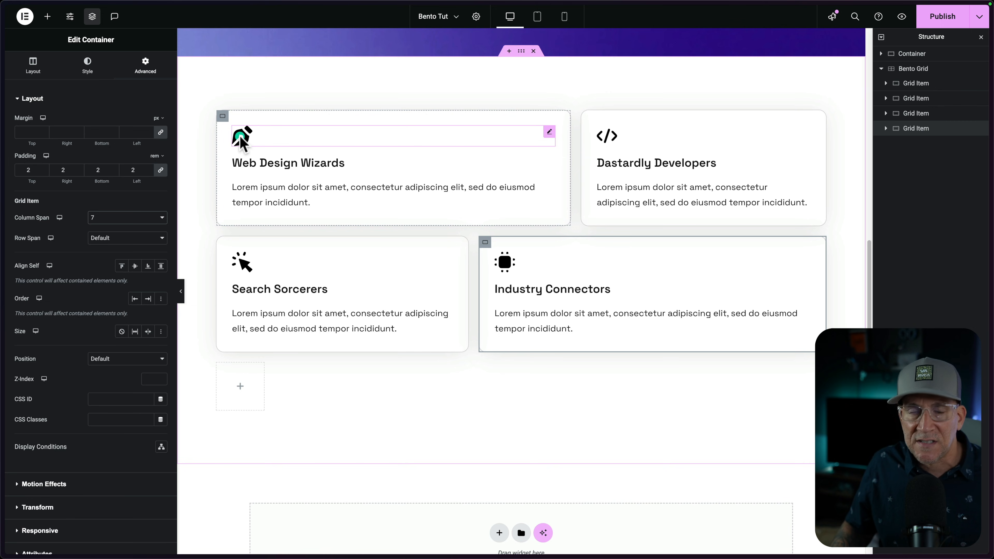
{"action": "left_click", "coordinate": [224, 117]}
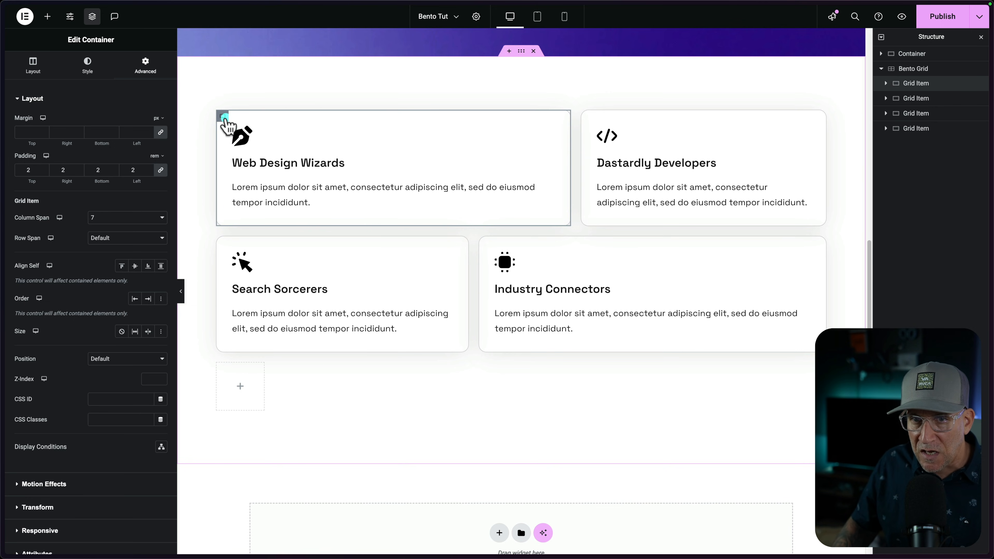
{"action": "left_click", "coordinate": [87, 65]}
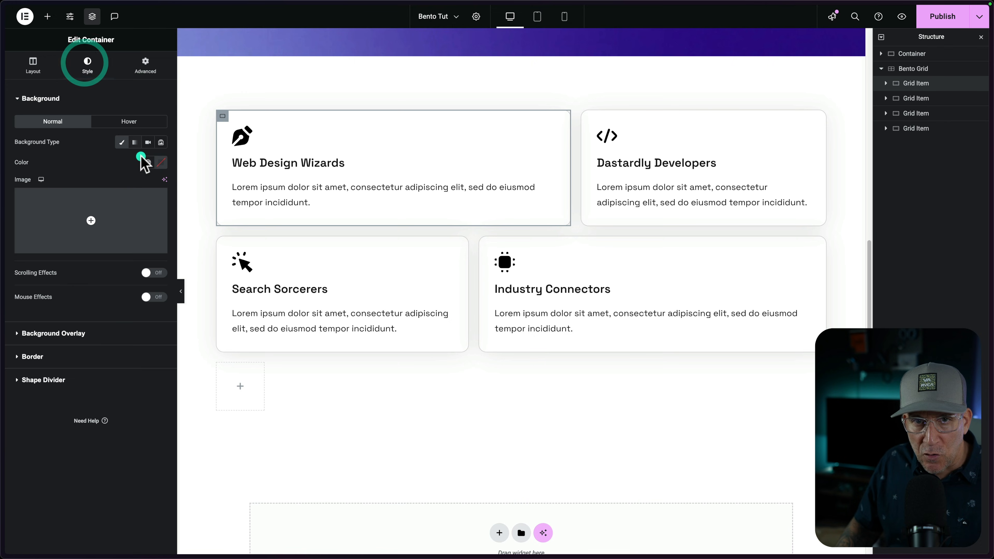
{"action": "left_click", "coordinate": [148, 163]}
{"action": "left_click", "coordinate": [75, 224]}
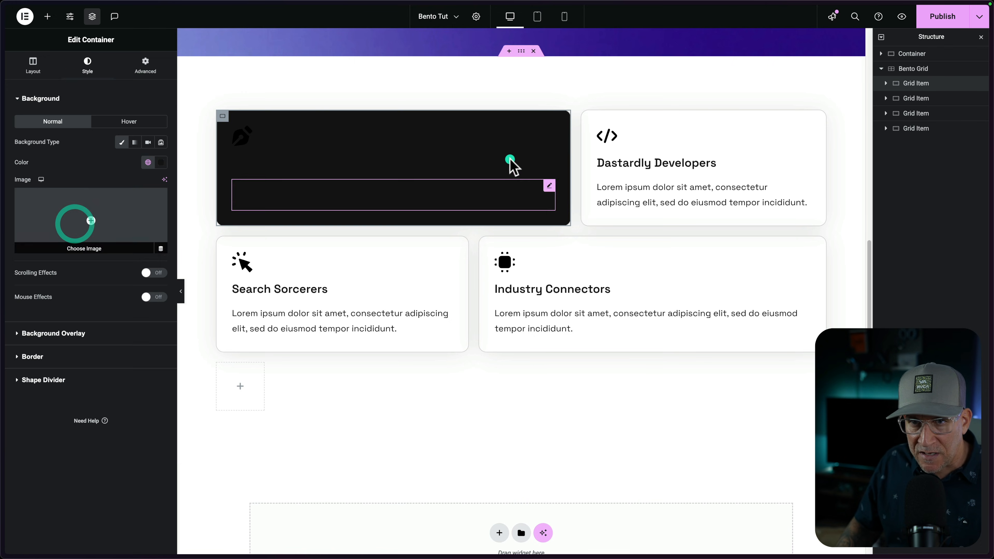
Apply the white global text color to the headings and descriptions on the dark cards, starting with Web Design Wizards
{"action": "left_click", "coordinate": [363, 161]}
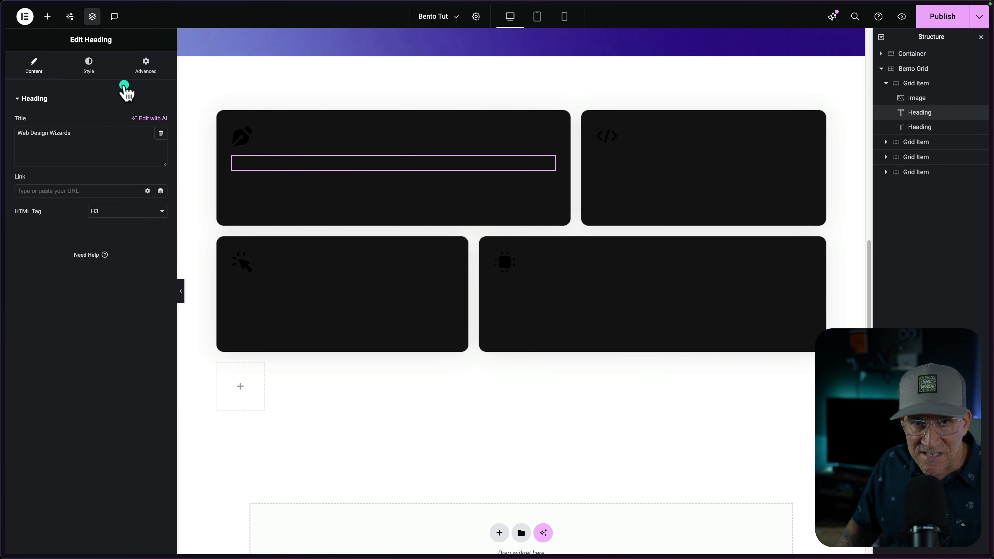
{"action": "left_click", "coordinate": [91, 67]}
{"action": "left_click", "coordinate": [297, 188]}
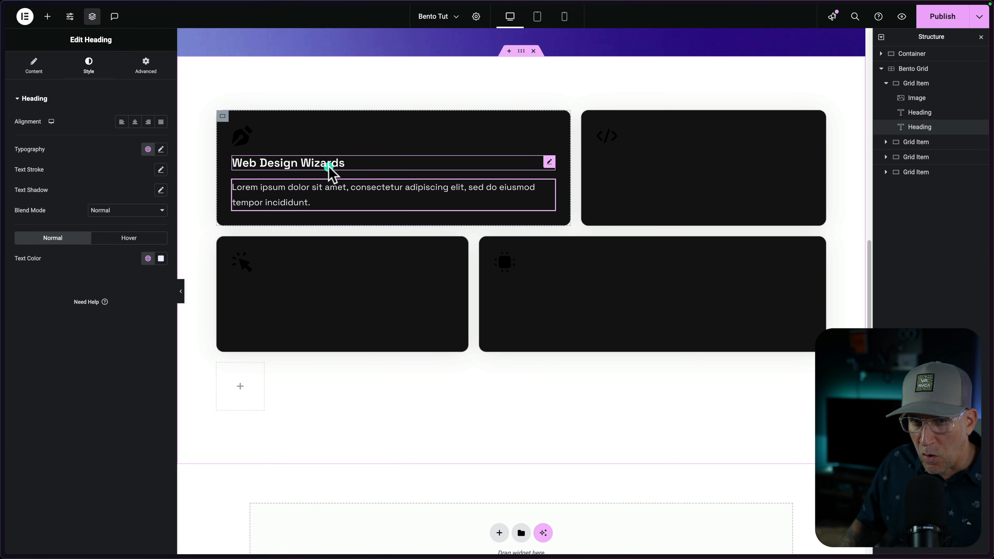
{"action": "left_click", "coordinate": [612, 161]}
{"action": "left_click", "coordinate": [92, 69]}
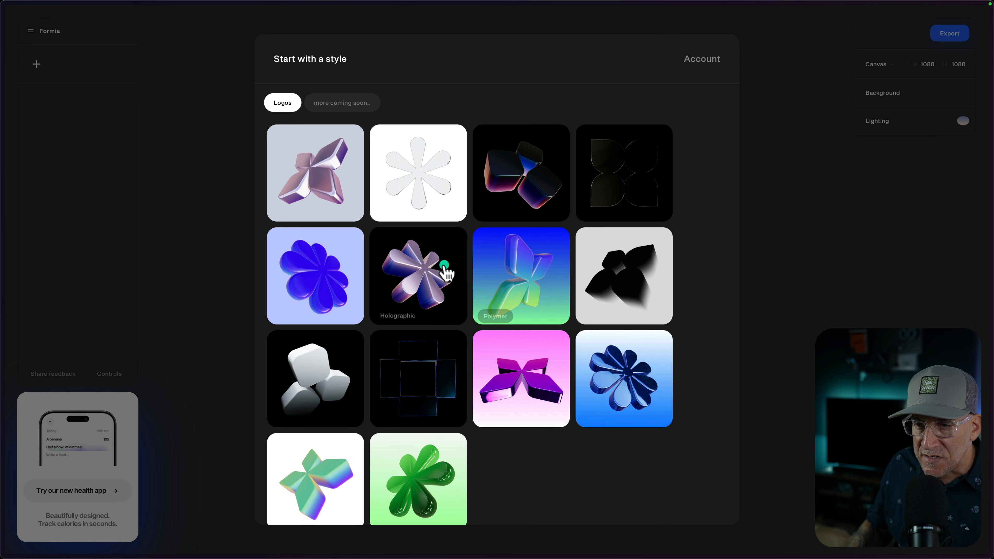
In Formia, start from the Holographic logo style and open the shape choices for its flower-like shape
{"action": "left_click", "coordinate": [417, 271]}
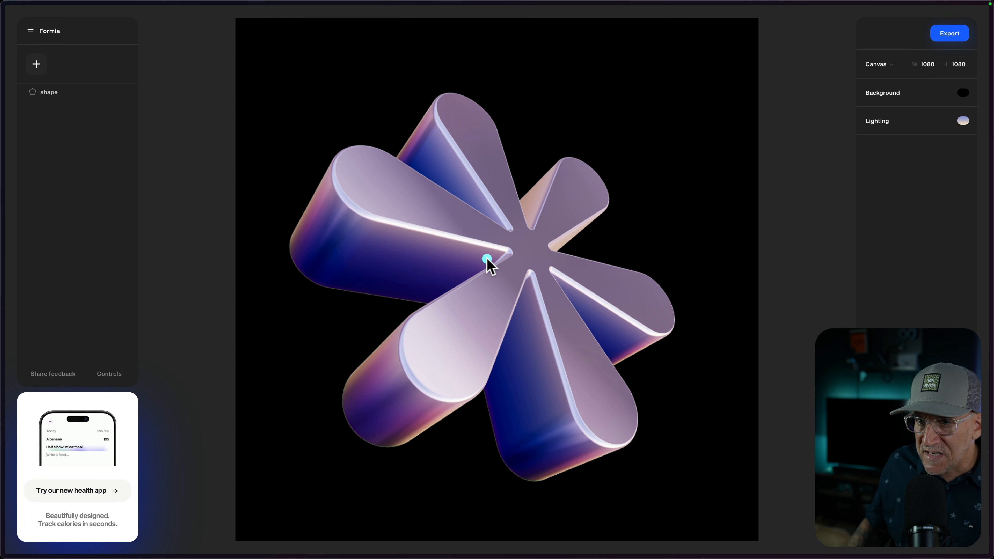
{"action": "left_click", "coordinate": [488, 259]}
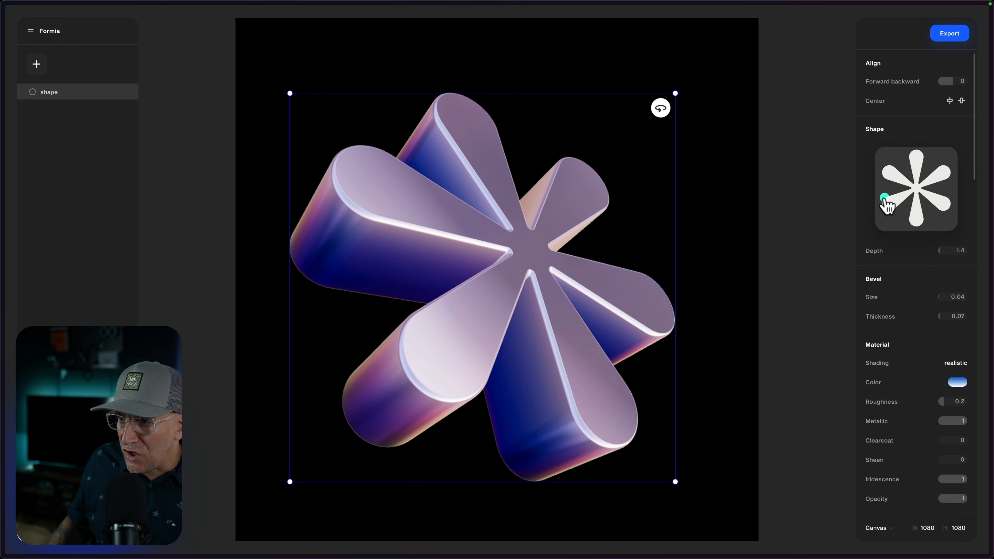
{"action": "left_click", "coordinate": [896, 199]}
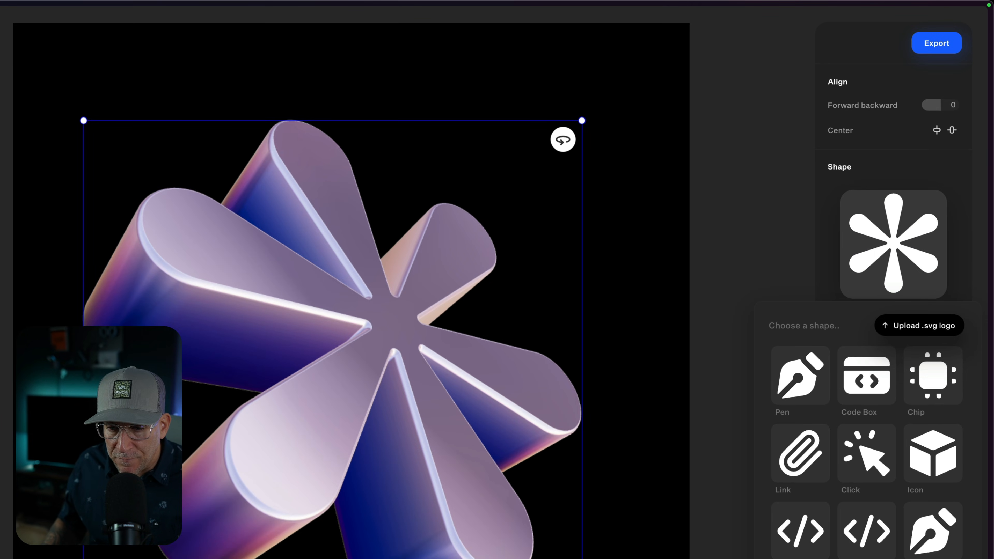
Switch to Finder and look through the SVG icon files in the Downloads folder
{"action": "key", "text": "super+Tab"}
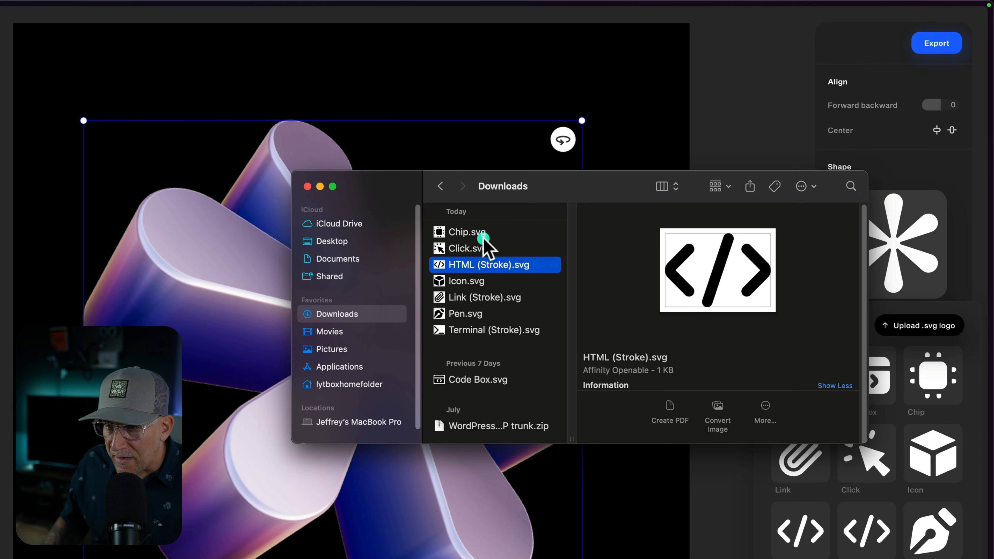
{"action": "left_click", "coordinate": [484, 233]}
{"action": "left_click", "coordinate": [470, 248]}
{"action": "left_click", "coordinate": [485, 263]}
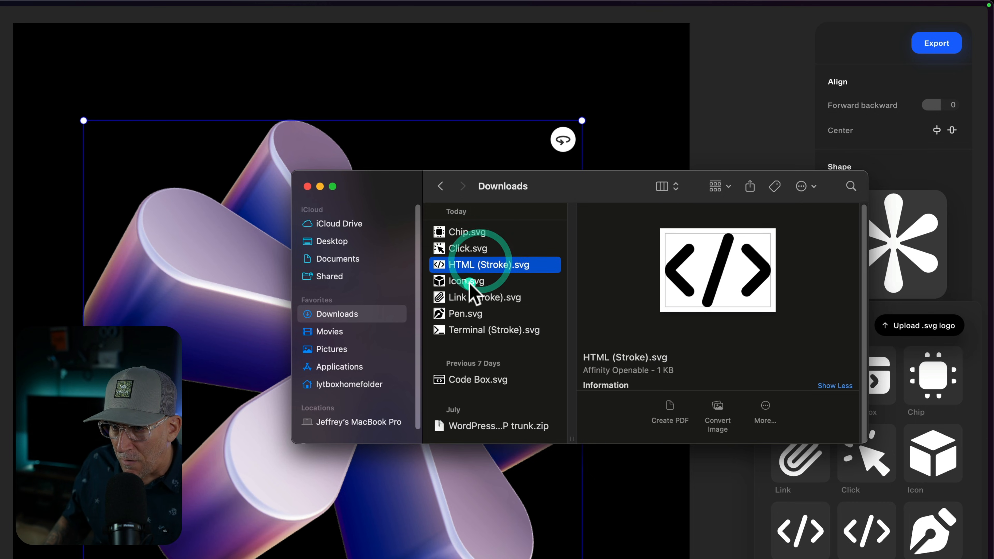
{"action": "left_click", "coordinate": [471, 282]}
Back in Formia, replace the flower-like shape by uploading Pen.svg from the Downloads folder
{"action": "left_click", "coordinate": [902, 308]}
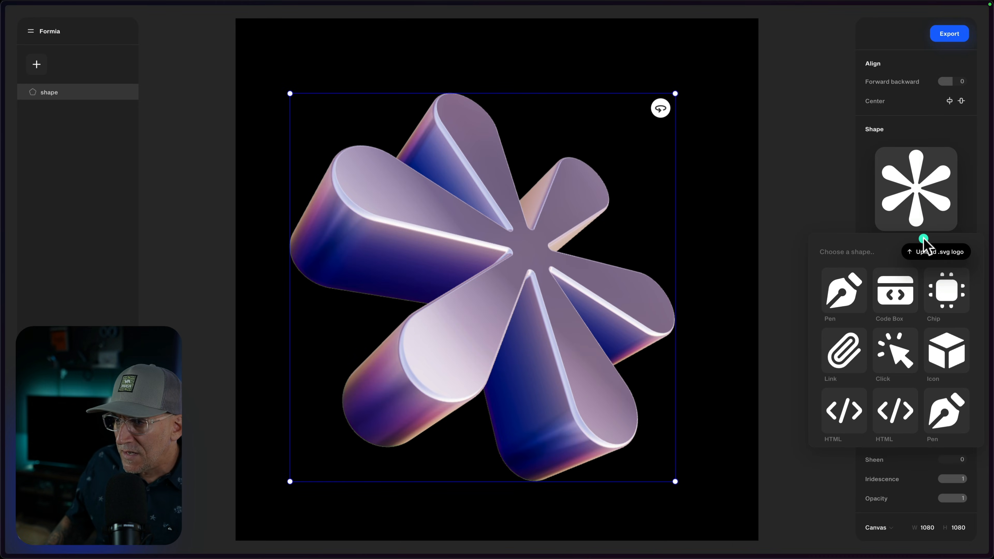
{"action": "left_click", "coordinate": [924, 252]}
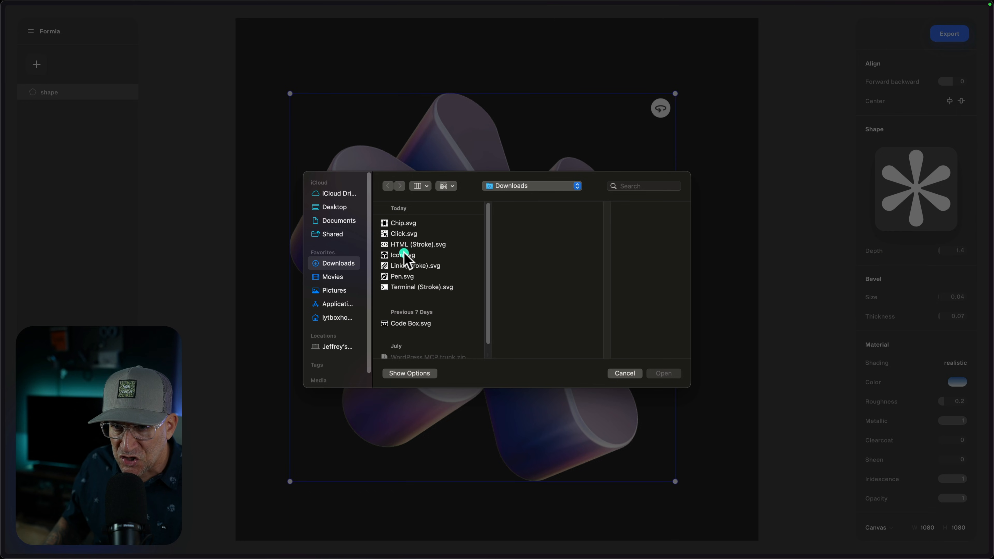
{"action": "left_click", "coordinate": [403, 275]}
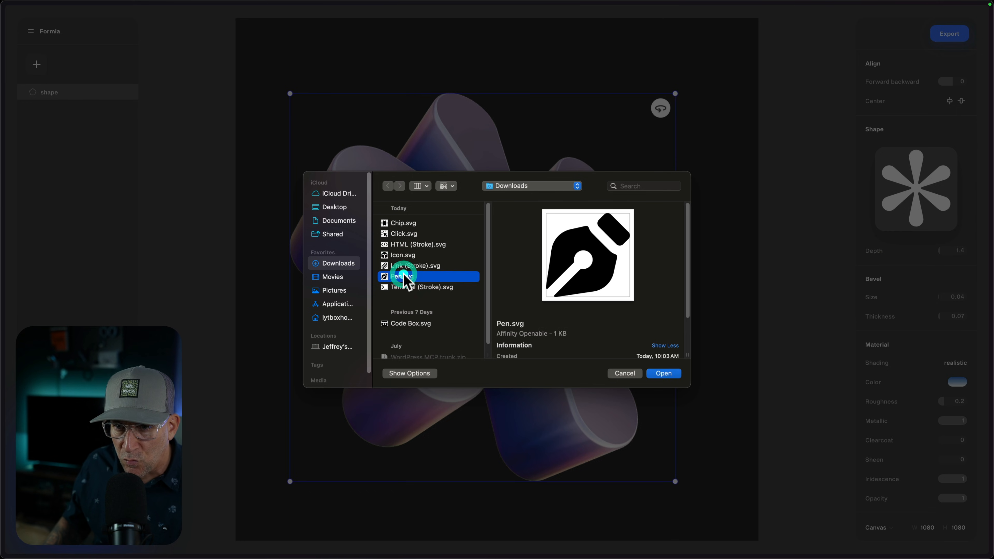
{"action": "left_click", "coordinate": [658, 374]}
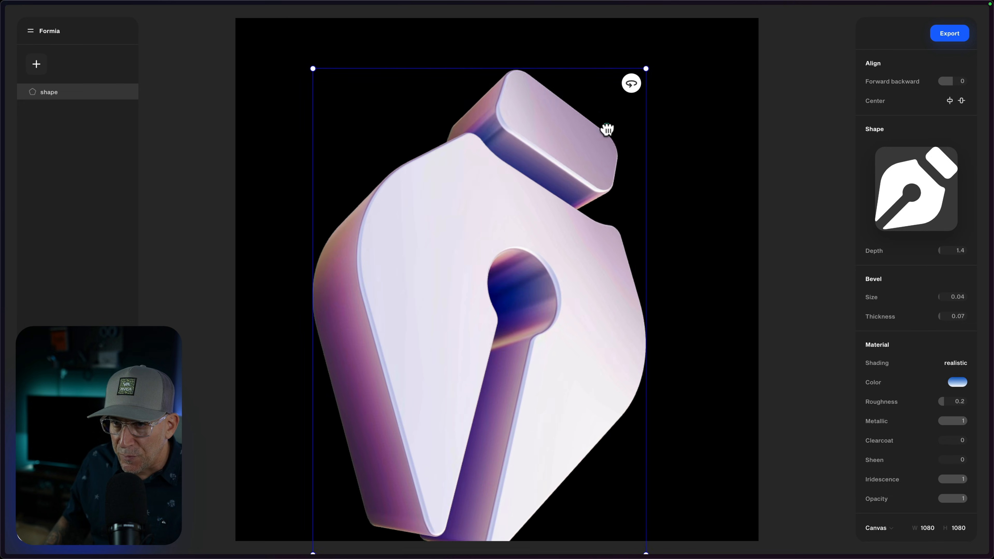
Rotate the 3D pen into a tilted, reclining angle and move it slightly higher on the canvas
{"action": "left_click_drag", "start_coordinate": [607, 104], "coordinate": [617, 105]}
{"action": "left_click_drag", "start_coordinate": [644, 146], "coordinate": [592, 167]}
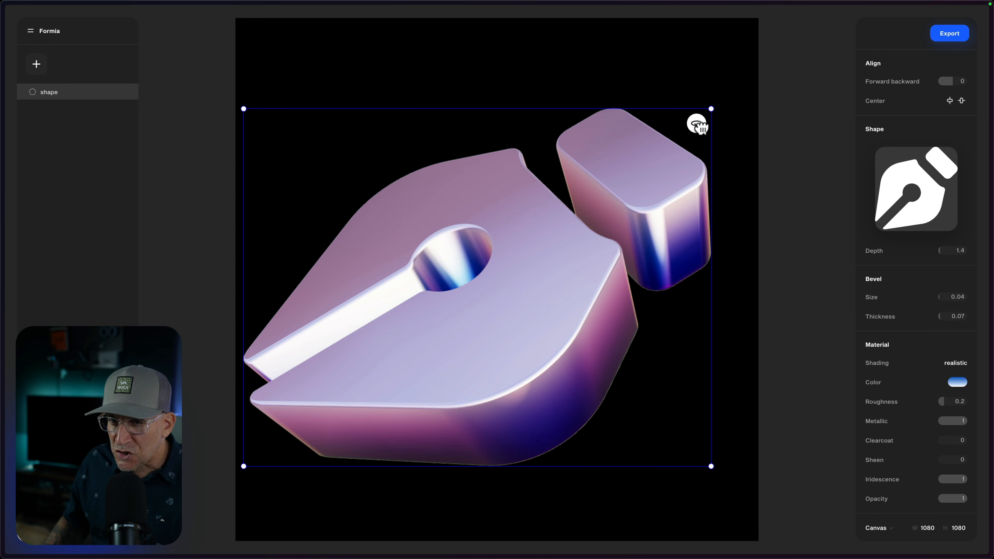
{"action": "left_click_drag", "start_coordinate": [700, 126], "coordinate": [700, 134]}
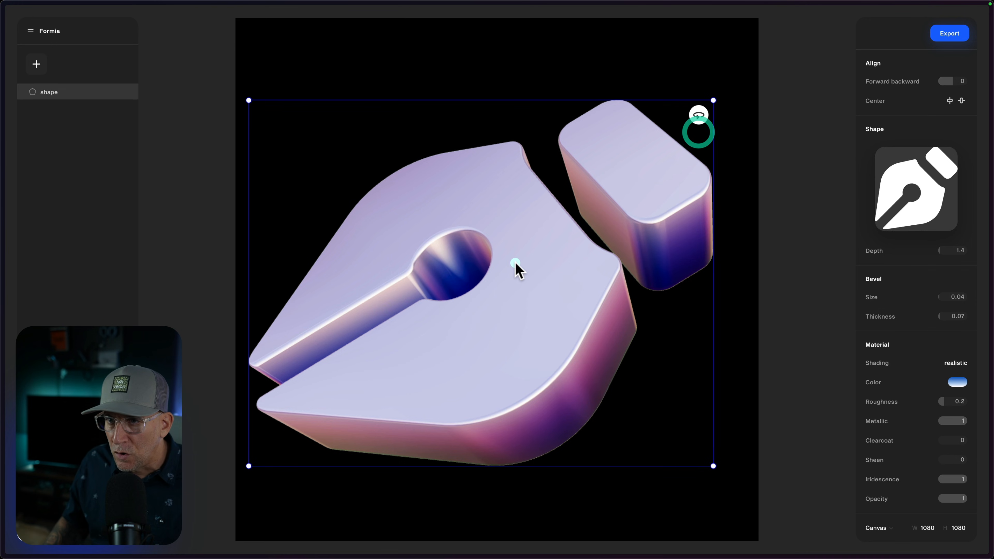
{"action": "left_click_drag", "start_coordinate": [516, 268], "coordinate": [517, 225]}
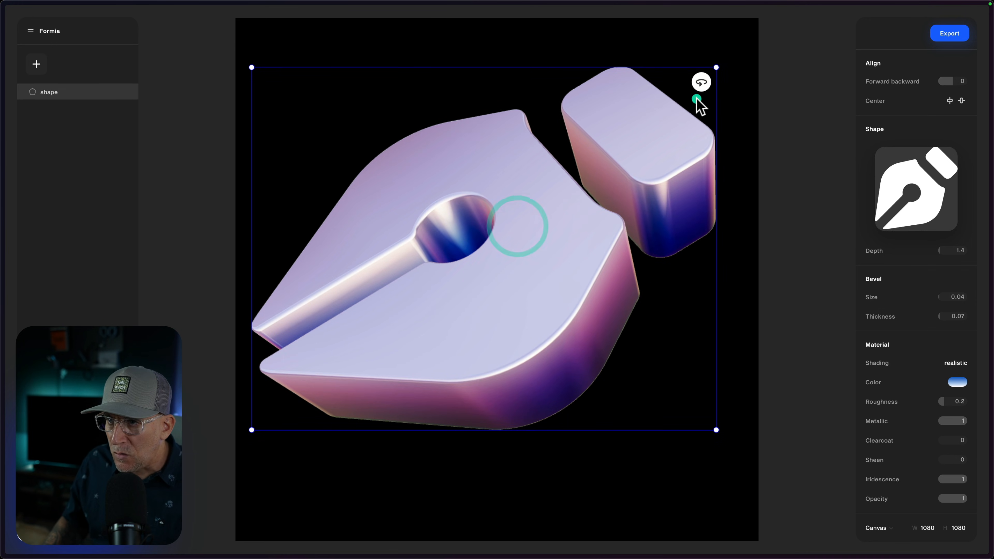
Rotate the 3D pen to a more upright angle
{"action": "left_click_drag", "start_coordinate": [700, 83], "coordinate": [622, 173]}
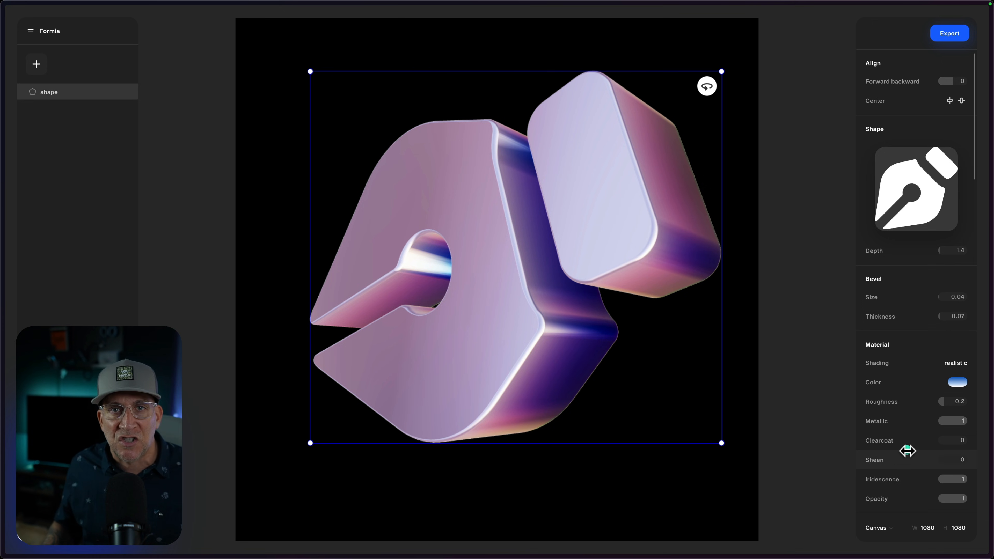
Try the Link, Chip and Click shapes in the same holographic style and return to the Pen shape
{"action": "left_click", "coordinate": [915, 194]}
{"action": "left_click", "coordinate": [890, 358]}
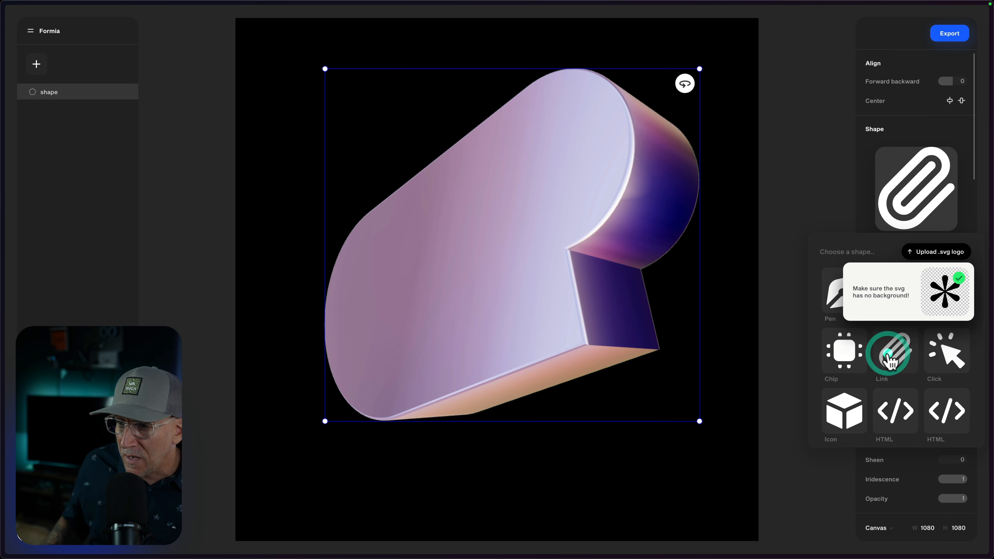
{"action": "left_click", "coordinate": [844, 351]}
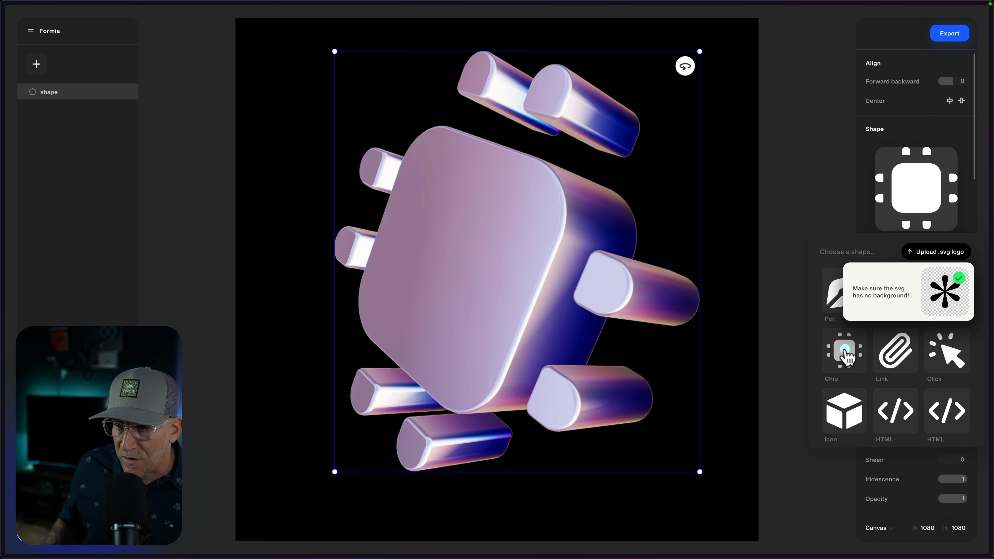
{"action": "left_click", "coordinate": [885, 357]}
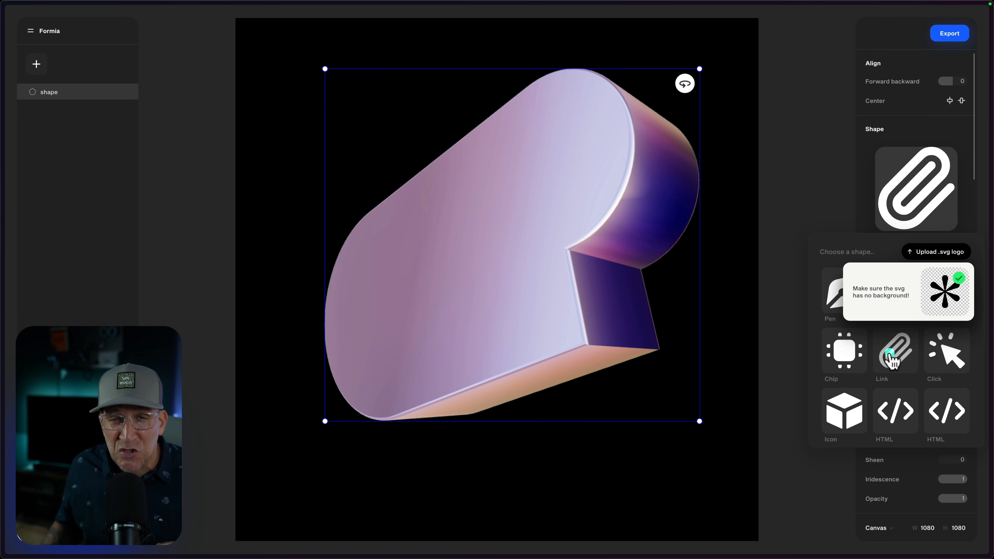
{"action": "left_click", "coordinate": [842, 352]}
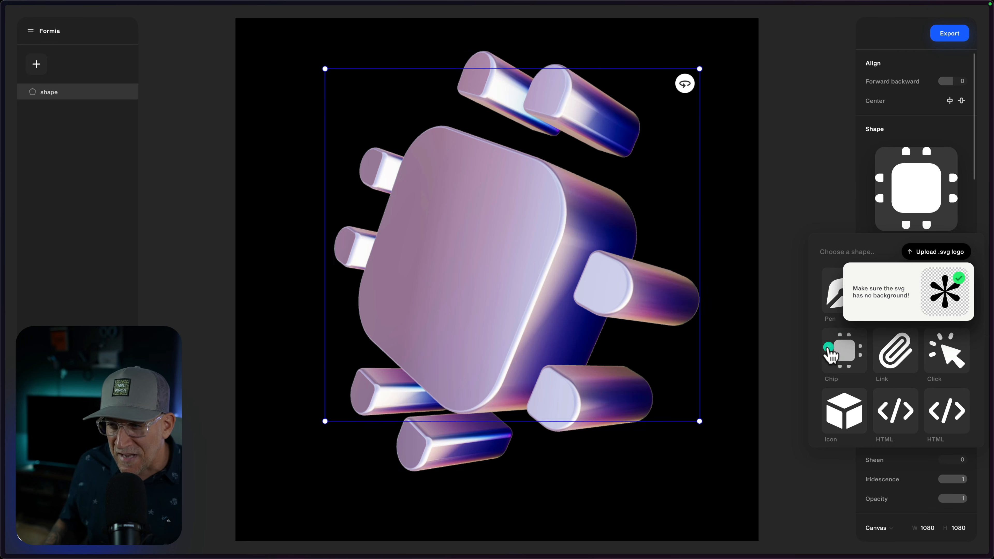
{"action": "left_click", "coordinate": [831, 407]}
{"action": "left_click", "coordinate": [949, 351]}
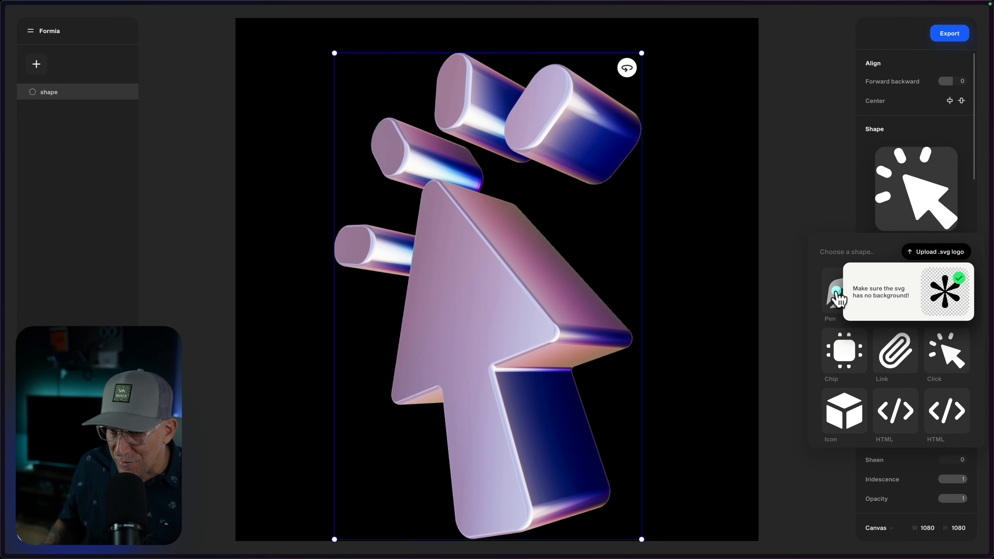
{"action": "left_click", "coordinate": [837, 300]}
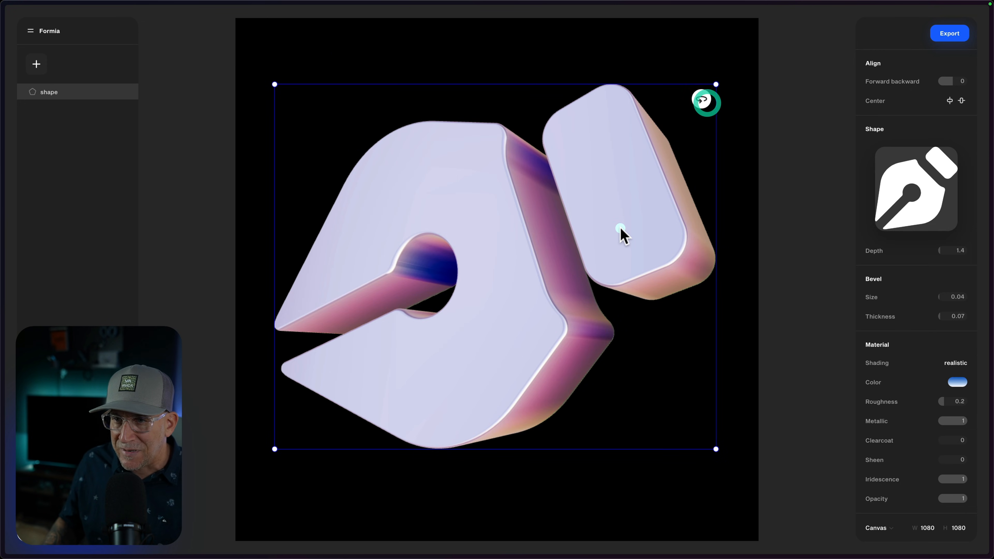
Adjust the pen's angle slightly and enlarge it on the canvas
{"action": "left_click_drag", "start_coordinate": [620, 228], "coordinate": [614, 212]}
{"action": "left_click_drag", "start_coordinate": [711, 436], "coordinate": [748, 465]}
Deselect the pen and open the solid color settings for the canvas background
{"action": "left_click", "coordinate": [790, 246]}
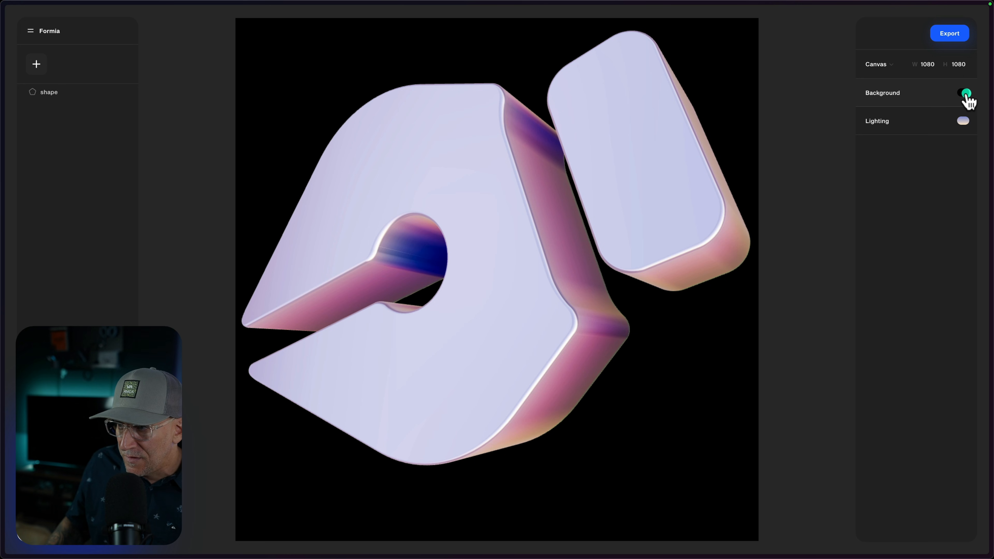
{"action": "left_click", "coordinate": [966, 94]}
{"action": "left_click", "coordinate": [924, 126]}
{"action": "left_click", "coordinate": [860, 259]}
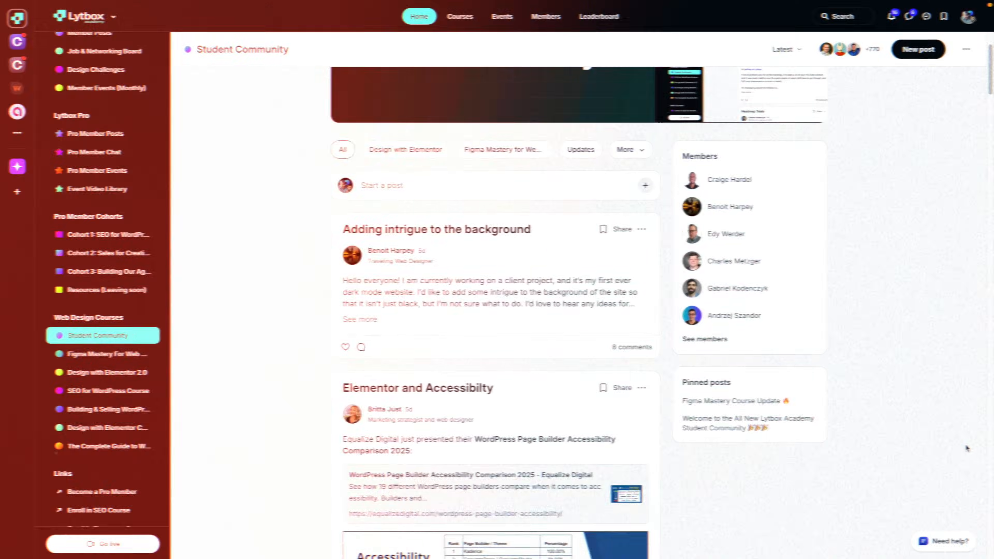
{"action": "scroll", "coordinate": [965, 443], "scroll_direction": "down", "scroll_amount": 3}
{"action": "scroll", "coordinate": [966, 443], "scroll_direction": "down", "scroll_amount": 15}
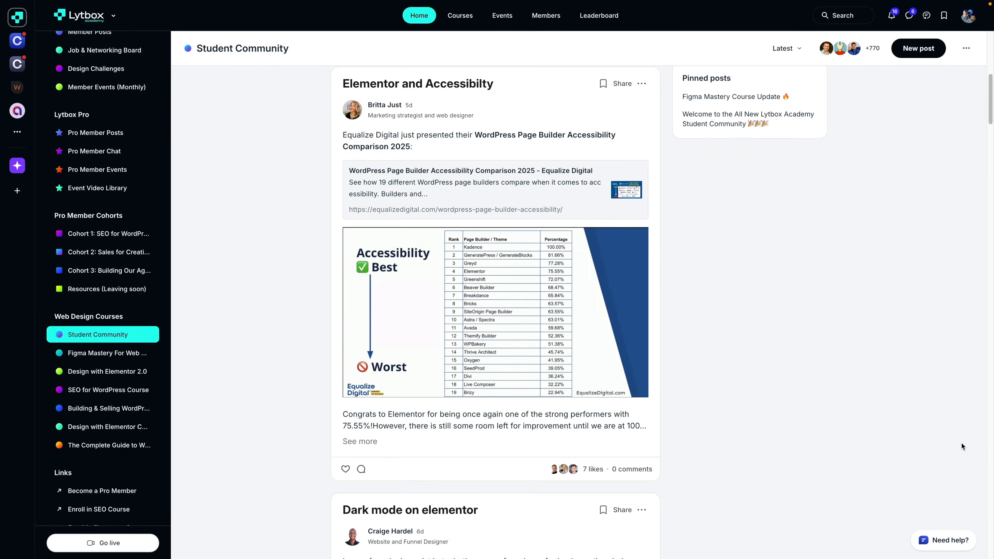
{"action": "scroll", "coordinate": [959, 441], "scroll_direction": "down", "scroll_amount": 13}
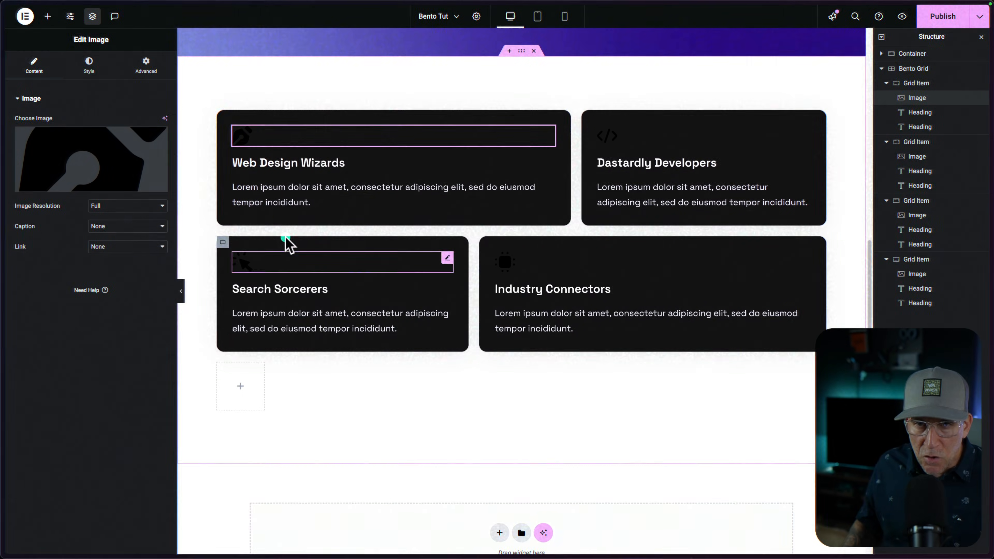
In Elementor, copy the background color code #131314 from the Web Design Wizards card's container
{"action": "left_click", "coordinate": [221, 116]}
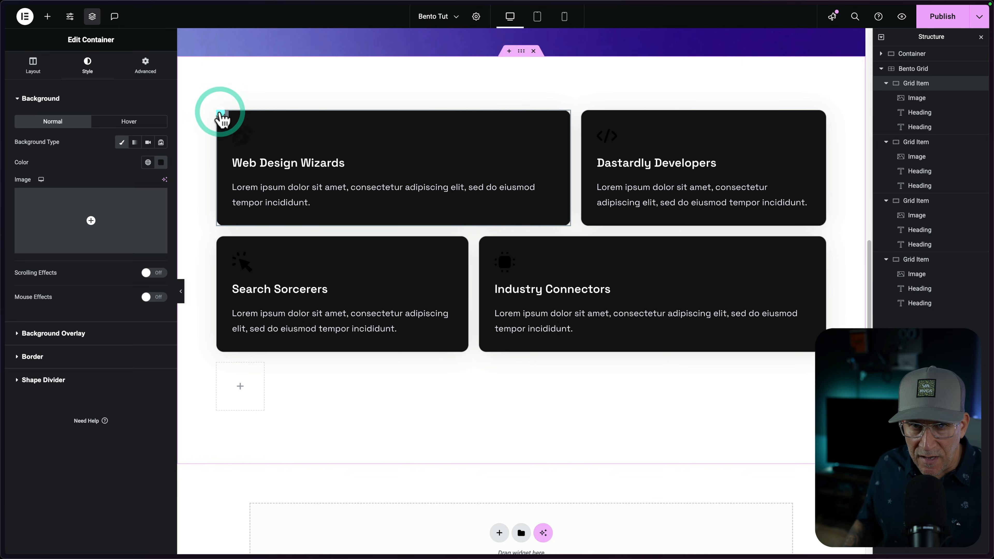
{"action": "left_click", "coordinate": [161, 162]}
{"action": "key", "text": "super+c"}
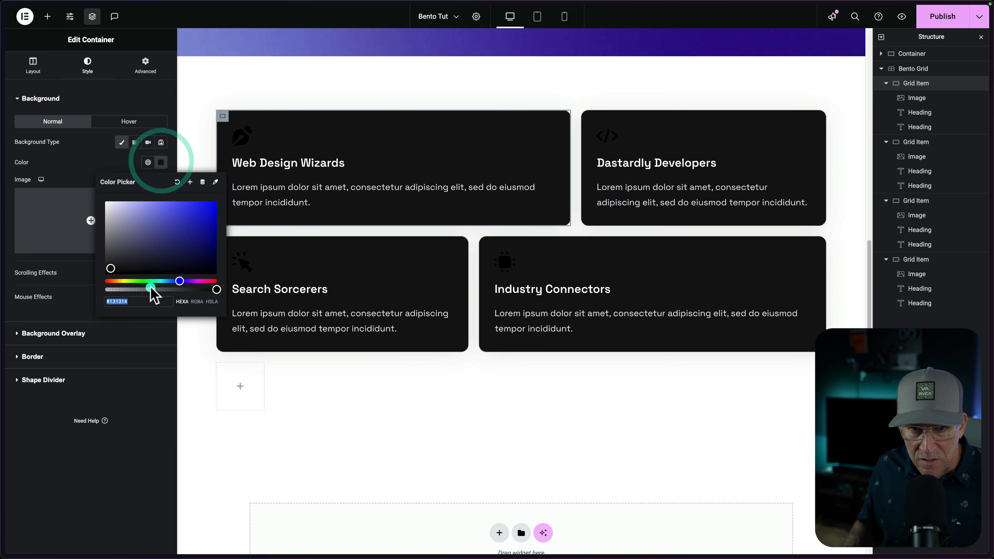
{"action": "left_click", "coordinate": [110, 301]}
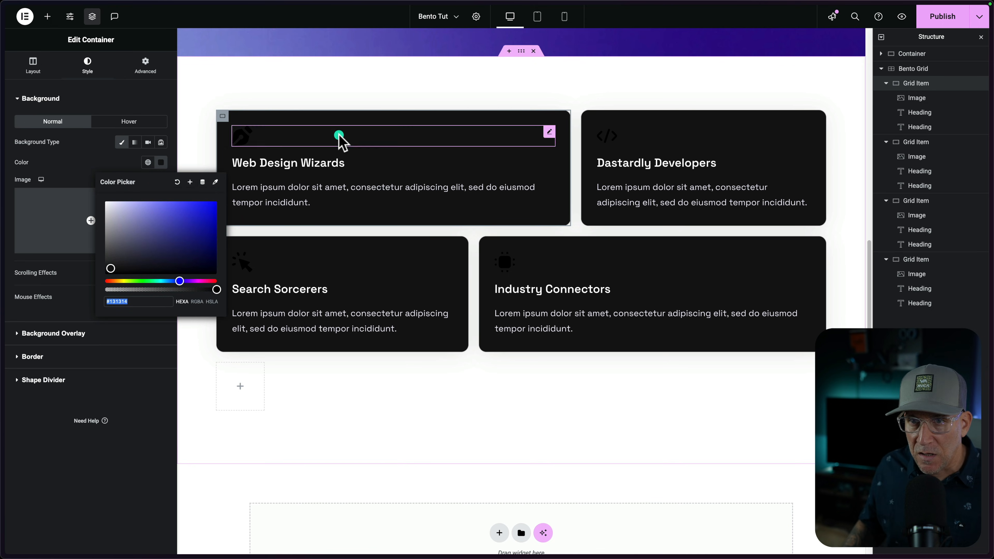
Switch back to Formia and set the canvas background color to #131314
{"action": "mouse_move", "coordinate": [5, 228]}
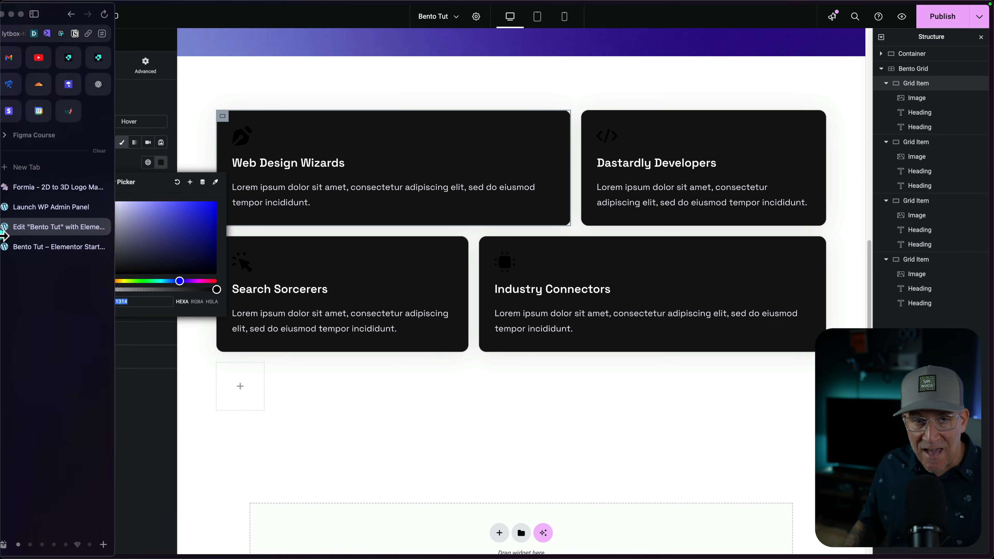
{"action": "left_click", "coordinate": [41, 191]}
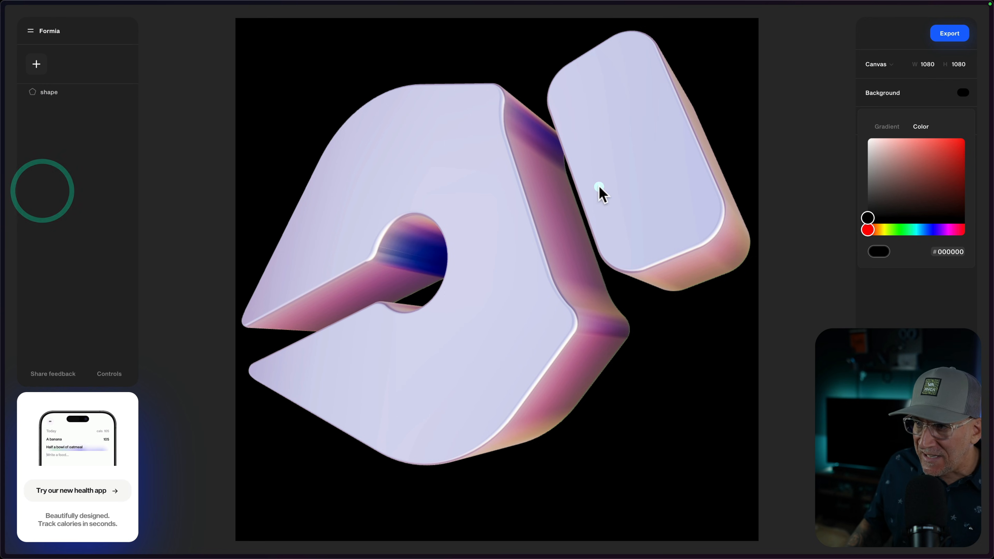
{"action": "left_click", "coordinate": [959, 253]}
{"action": "left_click_drag", "start_coordinate": [959, 254], "coordinate": [935, 249]}
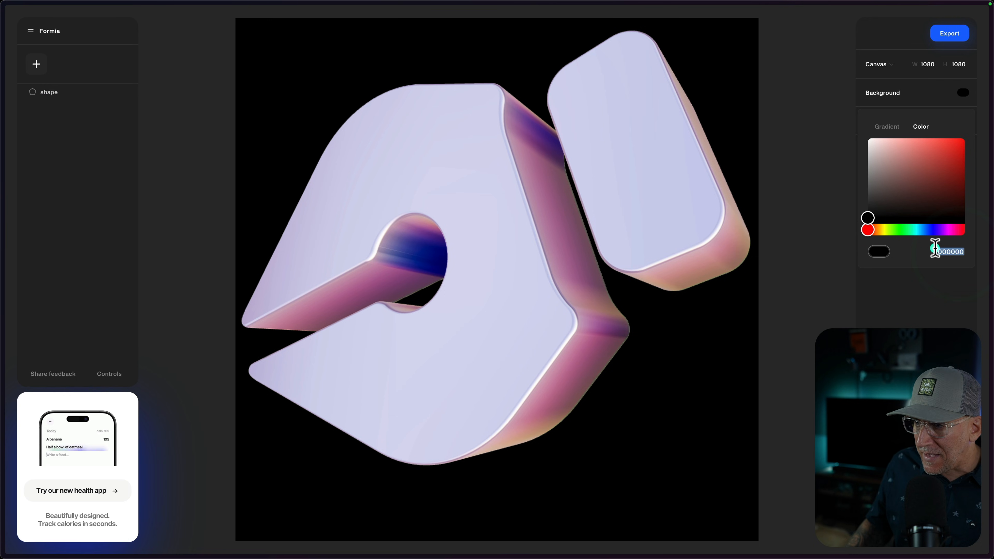
{"action": "key", "text": "super+v"}
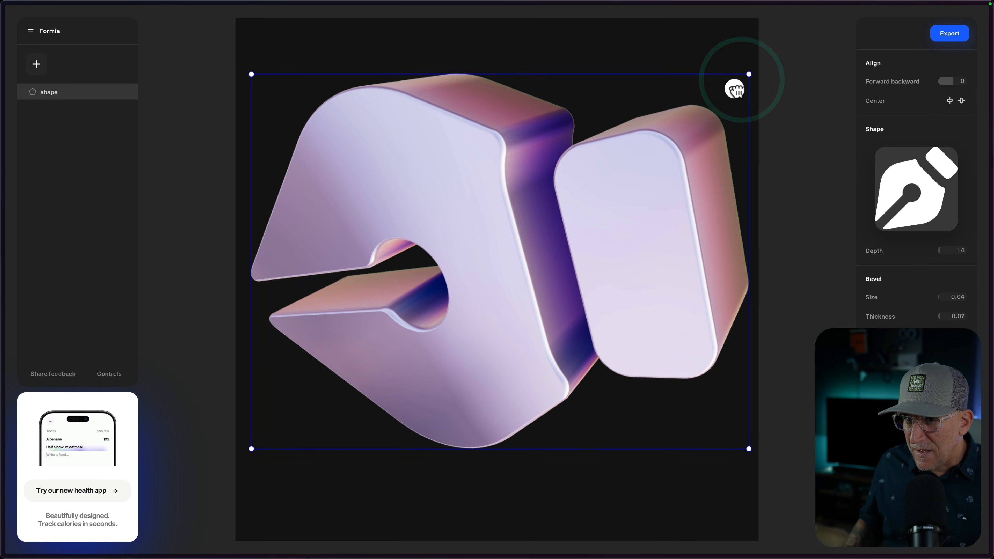
Rotate the 3D pen so its nib points toward the upper left, and resize it to fit inside the canvas
{"action": "left_click_drag", "start_coordinate": [736, 90], "coordinate": [742, 91]}
{"action": "left_click_drag", "start_coordinate": [745, 445], "coordinate": [558, 472]}
{"action": "left_click_drag", "start_coordinate": [710, 78], "coordinate": [732, 60]}
{"action": "left_click", "coordinate": [654, 275]}
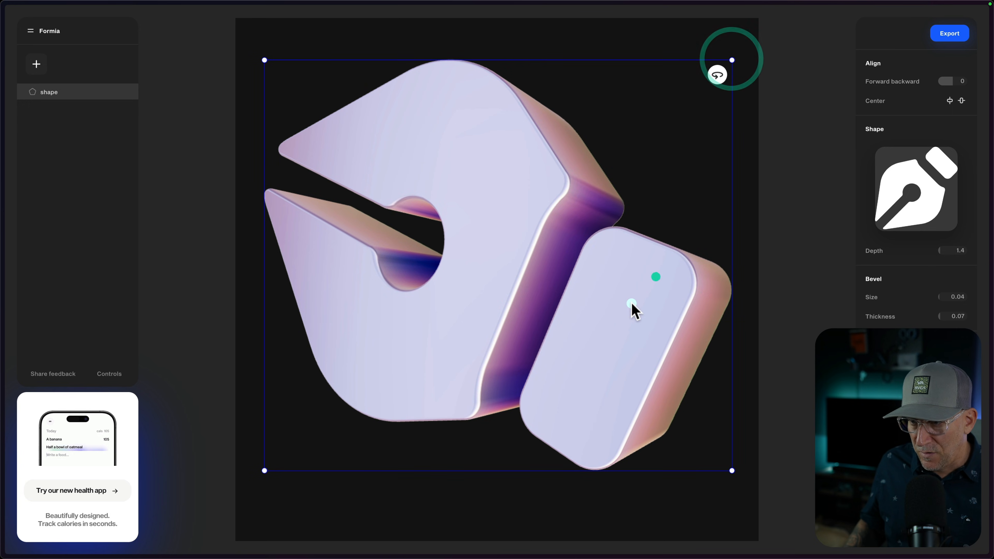
Look over the 360 video and 3D model export options, and download the pen as a Medium quality image
{"action": "left_click", "coordinate": [949, 33]}
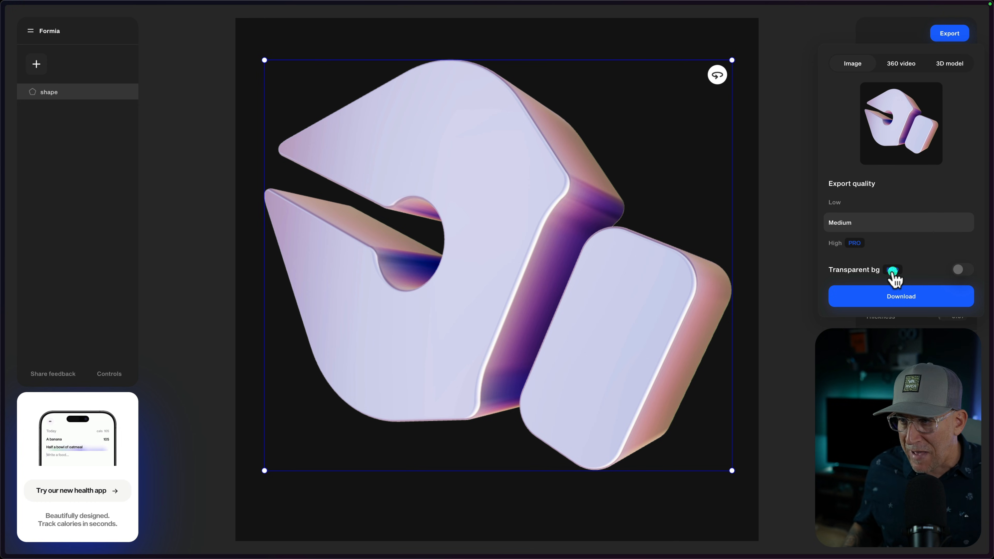
{"action": "left_click", "coordinate": [904, 64]}
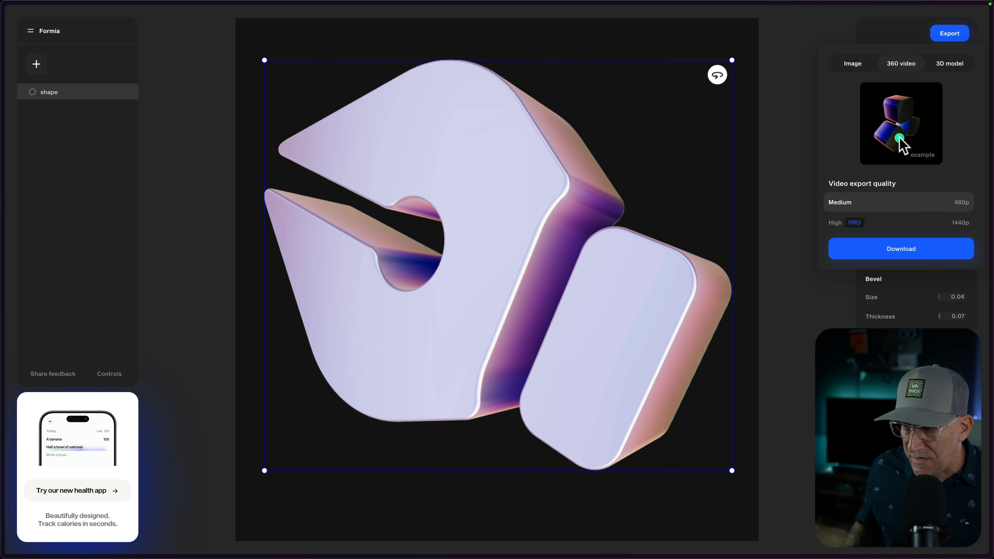
{"action": "left_click", "coordinate": [957, 63]}
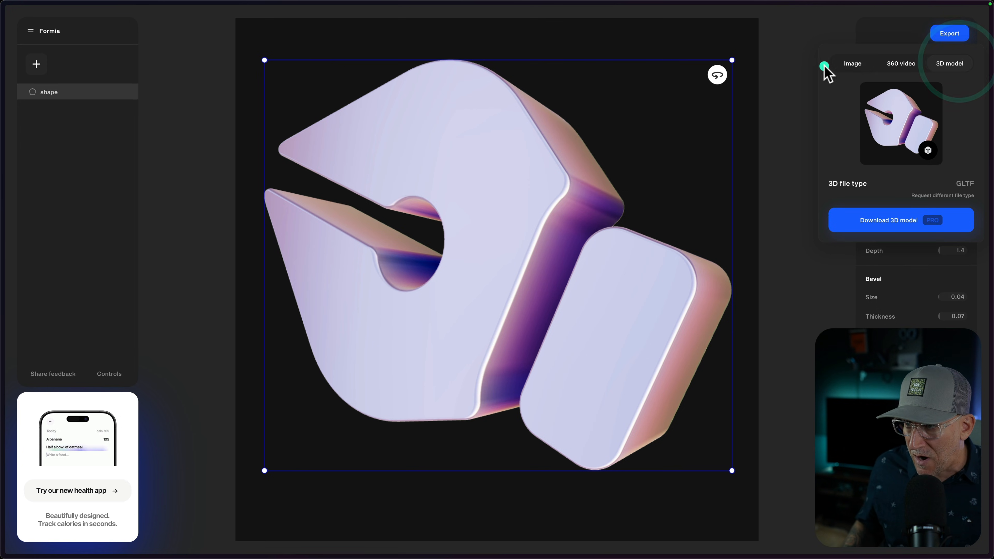
{"action": "left_click", "coordinate": [843, 65]}
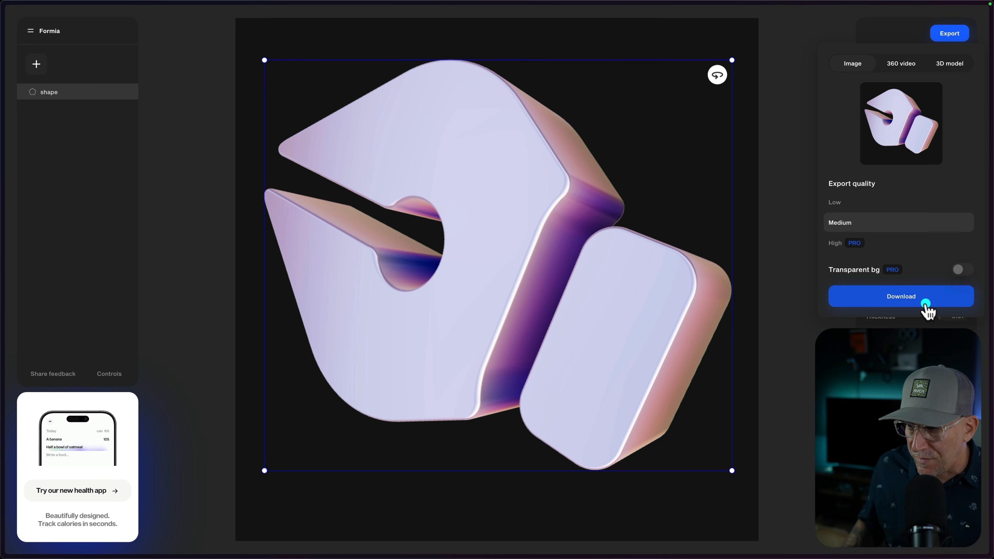
{"action": "left_click", "coordinate": [907, 296]}
Find the exported Formia Logo Export.png in Finder's Downloads folder and open it in Affinity Photo
{"action": "mouse_move", "coordinate": [369, 553]}
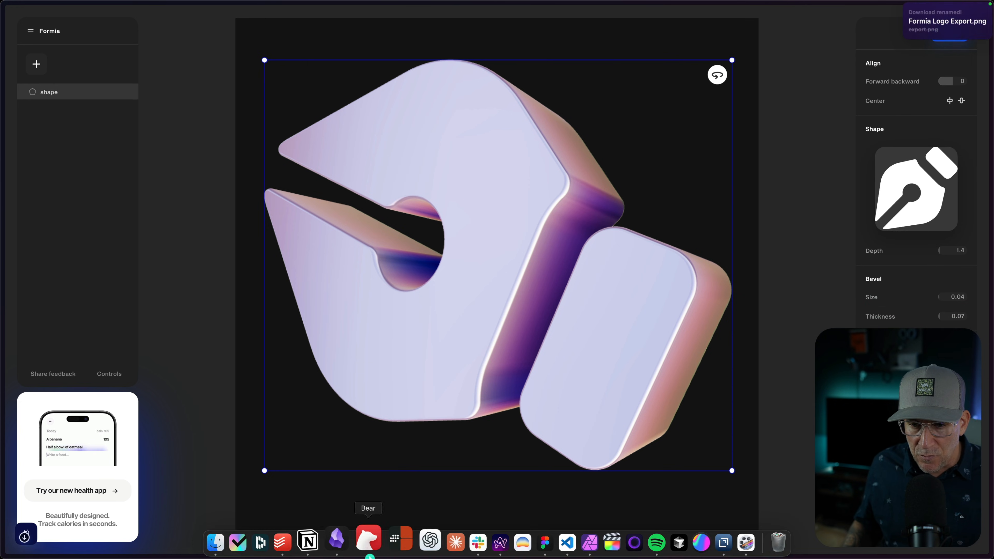
{"action": "left_click", "coordinate": [234, 544]}
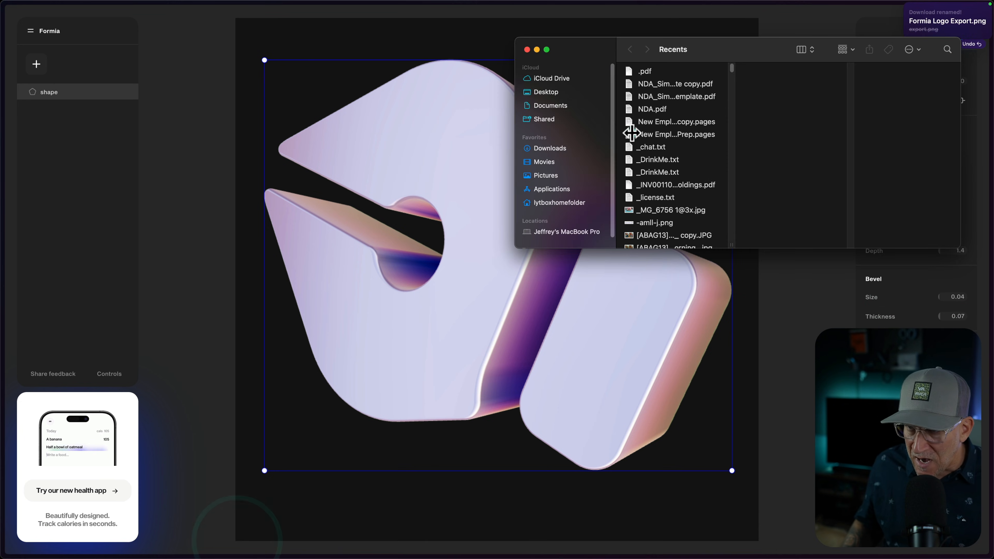
{"action": "left_click", "coordinate": [550, 149]}
{"action": "left_click_drag", "start_coordinate": [641, 110], "coordinate": [590, 542]}
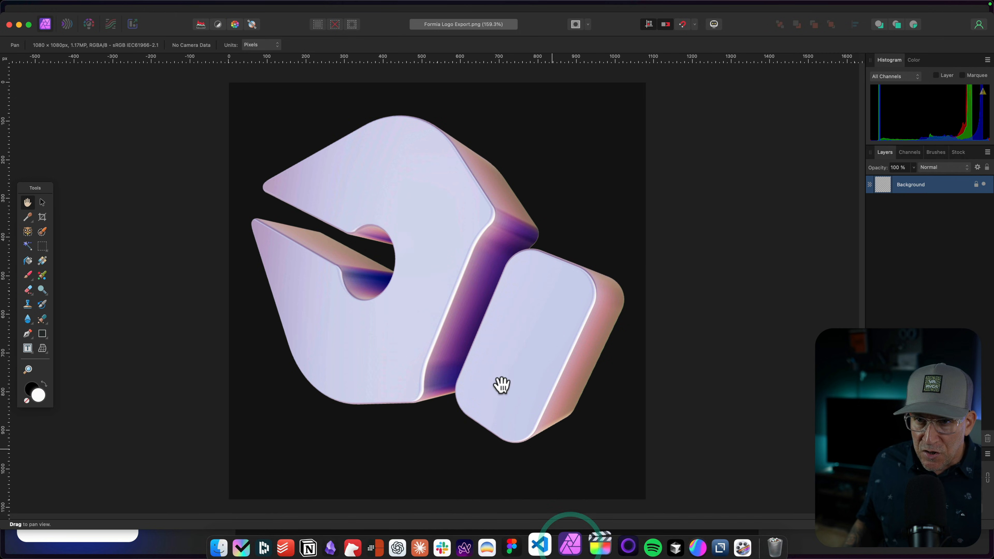
Crop the image closely around the pen to about 970 × 855 px and open its WEBP export settings
{"action": "left_click", "coordinate": [42, 217]}
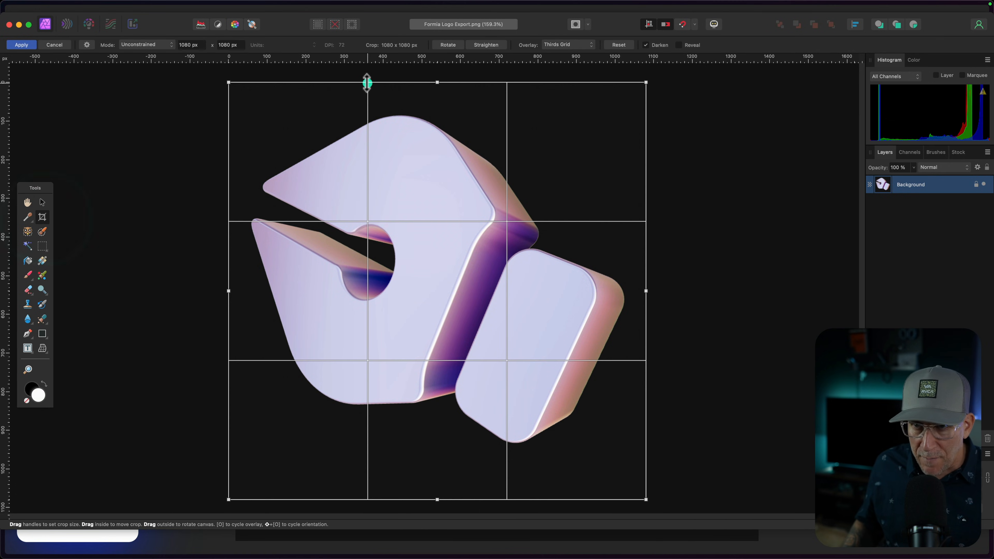
{"action": "left_click_drag", "start_coordinate": [436, 81], "coordinate": [432, 114]}
{"action": "left_click_drag", "start_coordinate": [229, 307], "coordinate": [250, 304]}
{"action": "left_click_drag", "start_coordinate": [448, 500], "coordinate": [452, 445]}
{"action": "left_click", "coordinate": [21, 44]}
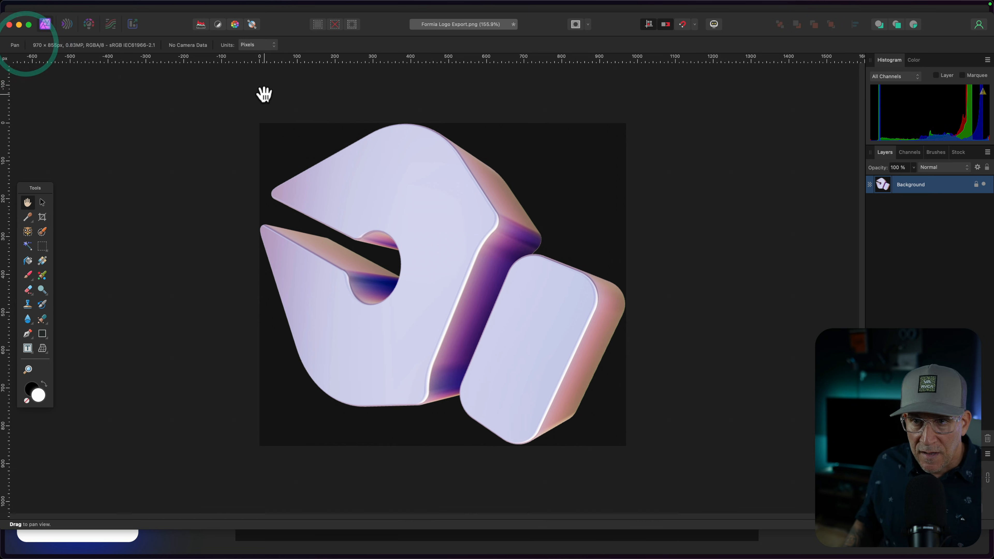
{"action": "key", "text": "super+alt+shift+s"}
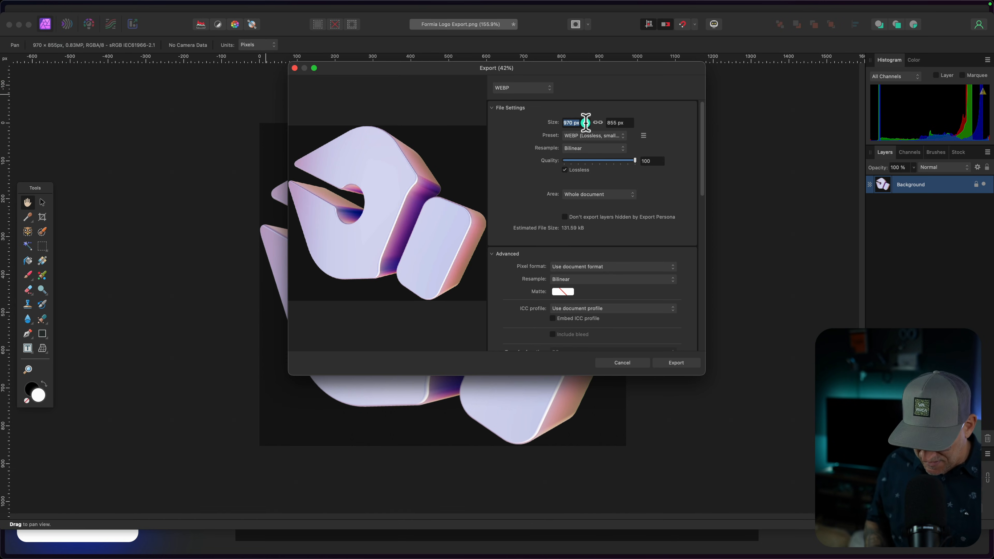
In Elementor, clear the fixed height of the Web Design Wizards card's pen image and set its width to 240 px
{"action": "left_click", "coordinate": [89, 62]}
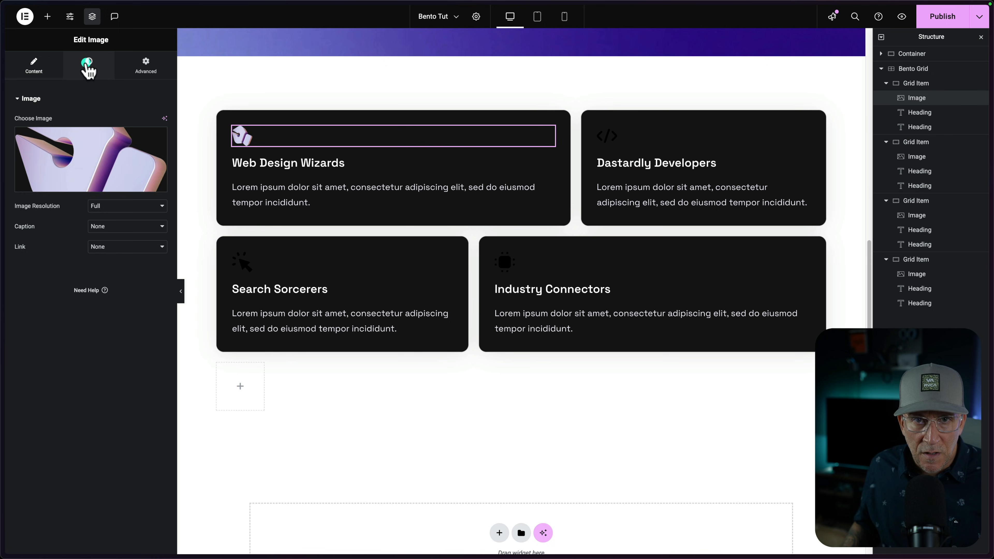
{"action": "left_click", "coordinate": [126, 160]}
{"action": "left_click", "coordinate": [146, 211]}
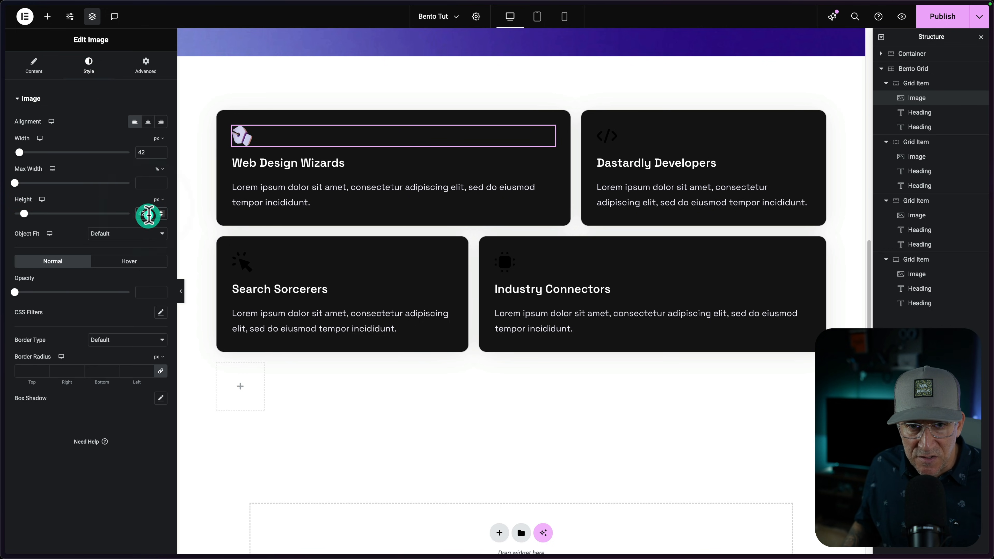
{"action": "left_click", "coordinate": [140, 213]}
{"action": "key", "text": "BackSpace"}
{"action": "key", "text": "BackSpace"}
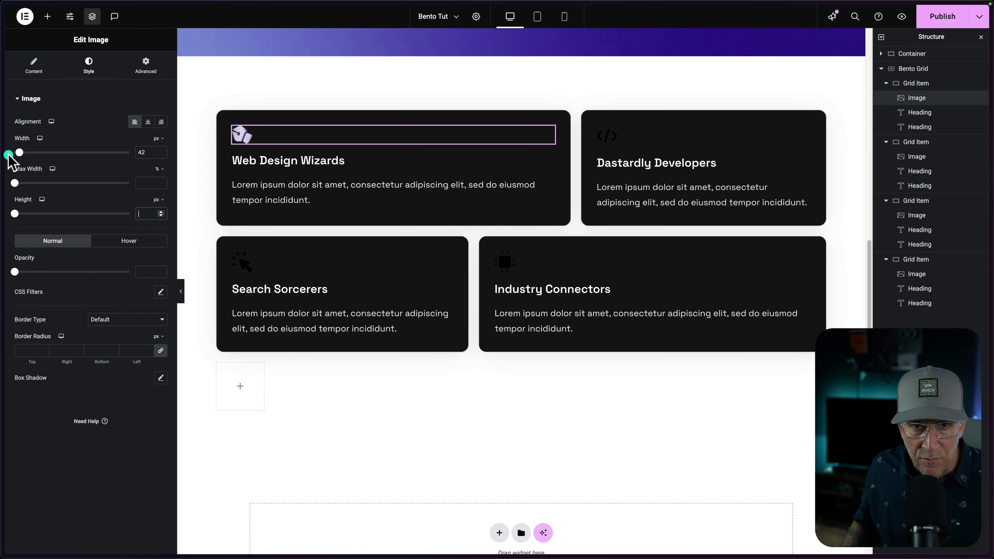
{"action": "left_click_drag", "start_coordinate": [21, 152], "coordinate": [44, 152]}
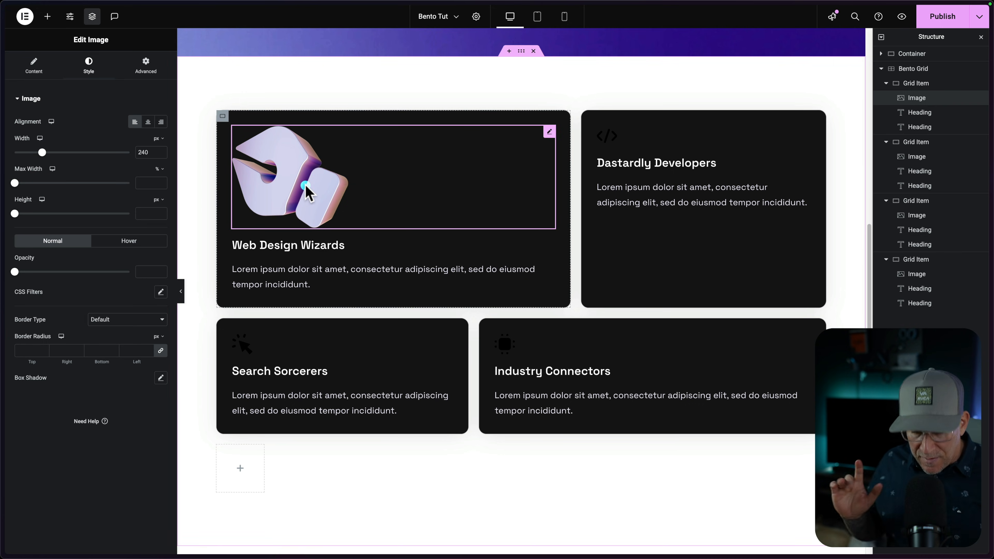
Switch to Formia, replace the pen with the Code Box shape turned at an angle, and download it as an image
{"action": "mouse_move", "coordinate": [7, 270]}
{"action": "left_click", "coordinate": [59, 185]}
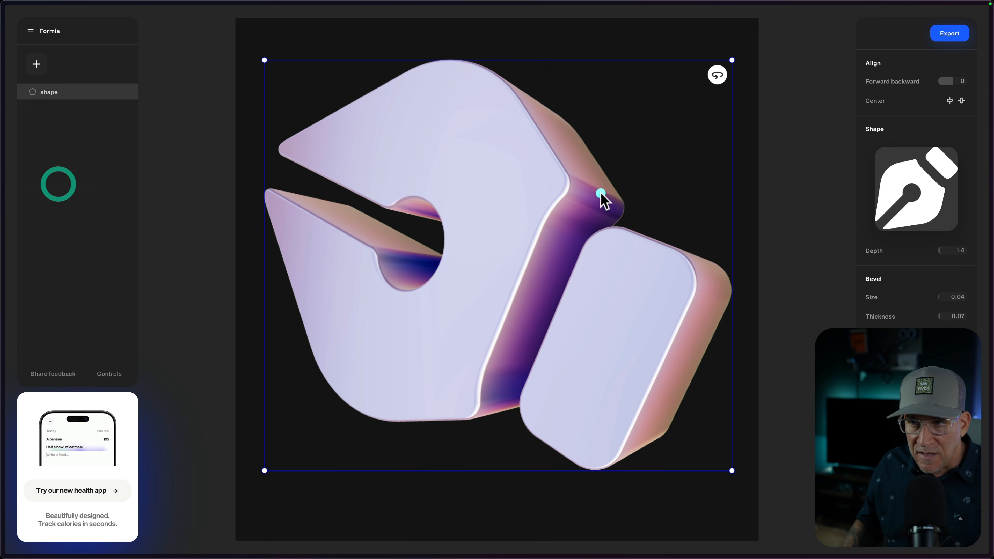
{"action": "left_click", "coordinate": [867, 177]}
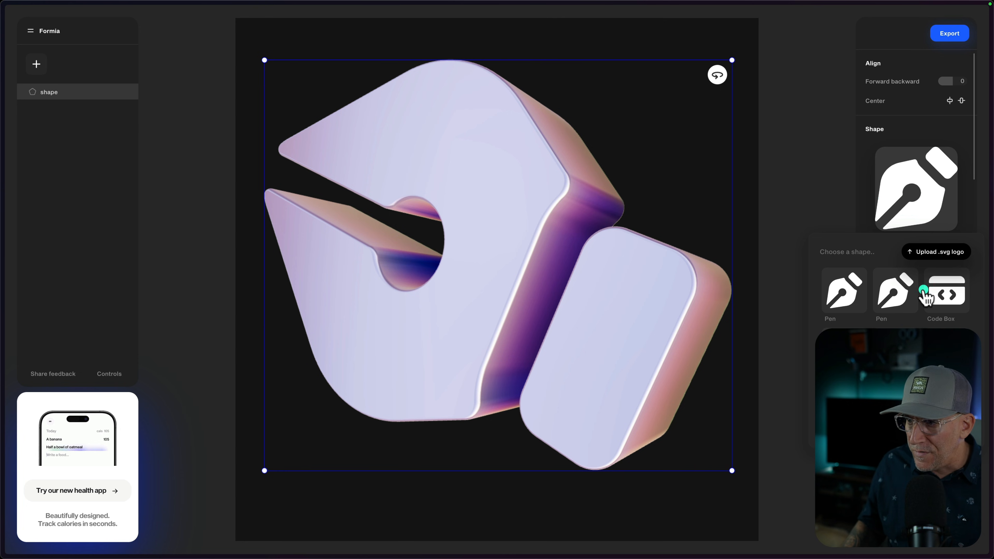
{"action": "left_click", "coordinate": [952, 295]}
{"action": "left_click_drag", "start_coordinate": [714, 224], "coordinate": [652, 250]}
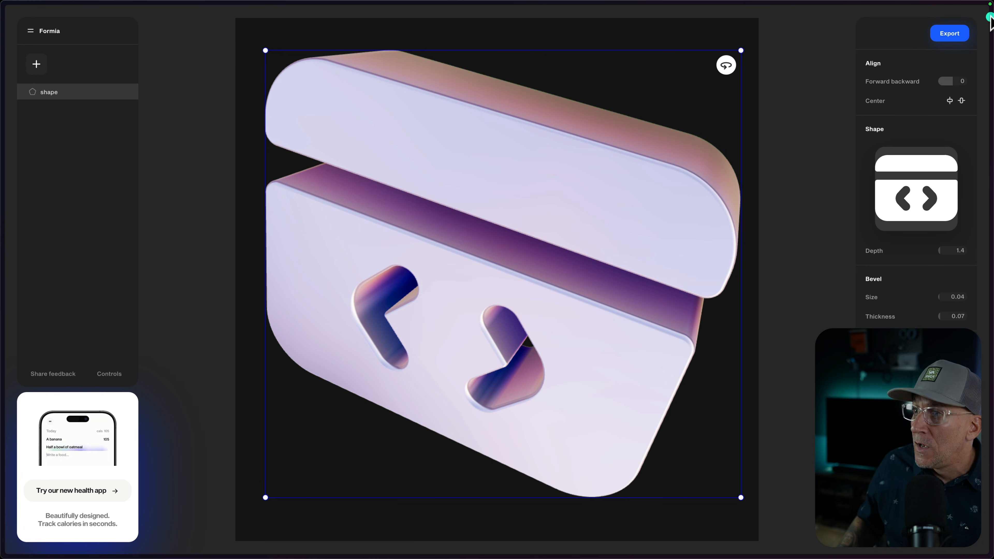
{"action": "left_click", "coordinate": [951, 35]}
{"action": "left_click", "coordinate": [917, 297]}
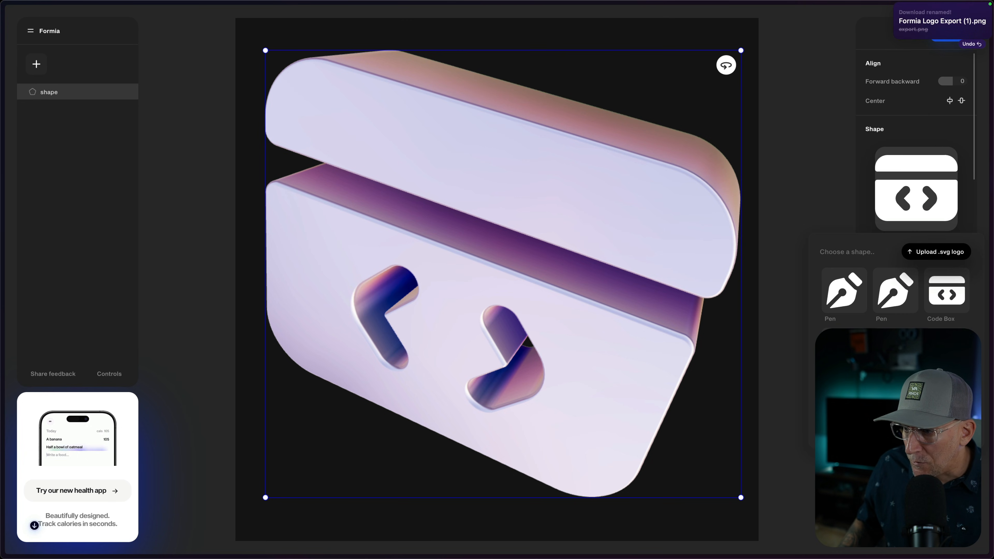
Replace the code box with the click-cursor shape, rotate it so the arrow points toward the lower right, and download it as a Medium quality image
{"action": "left_click", "coordinate": [895, 352]}
{"action": "left_click", "coordinate": [944, 359]}
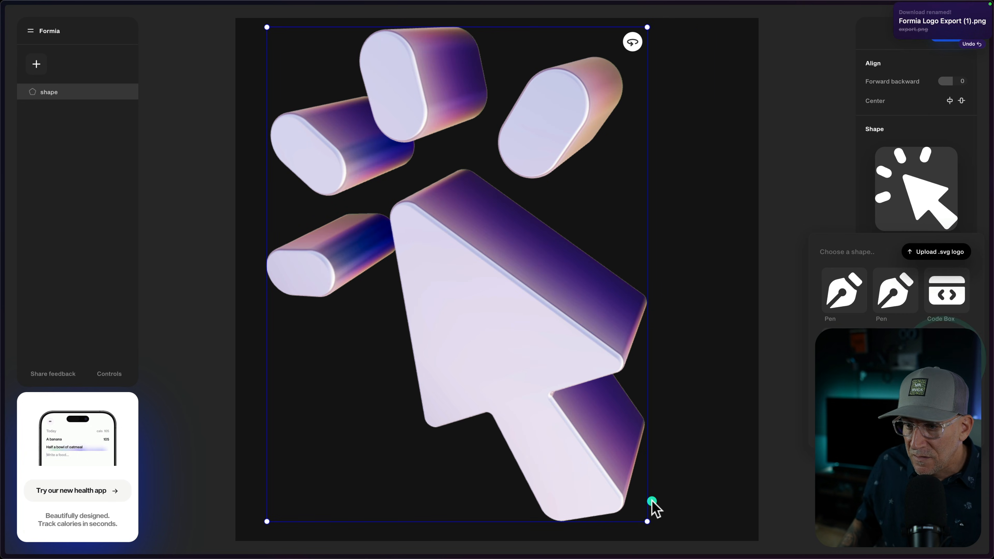
{"action": "left_click_drag", "start_coordinate": [649, 524], "coordinate": [720, 380]}
{"action": "left_click", "coordinate": [719, 374]}
{"action": "left_click_drag", "start_coordinate": [712, 38], "coordinate": [706, 41]}
{"action": "left_click", "coordinate": [950, 35]}
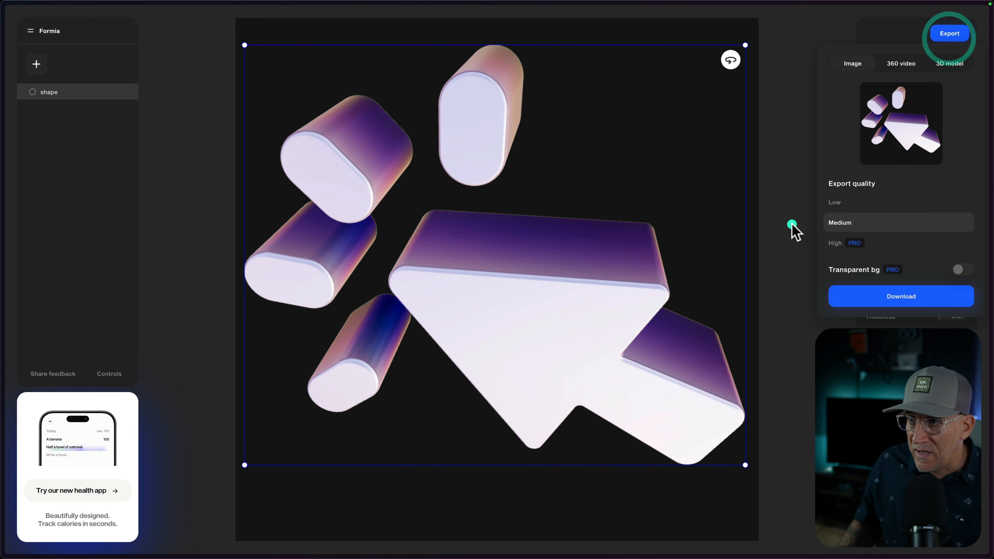
{"action": "left_click", "coordinate": [885, 303]}
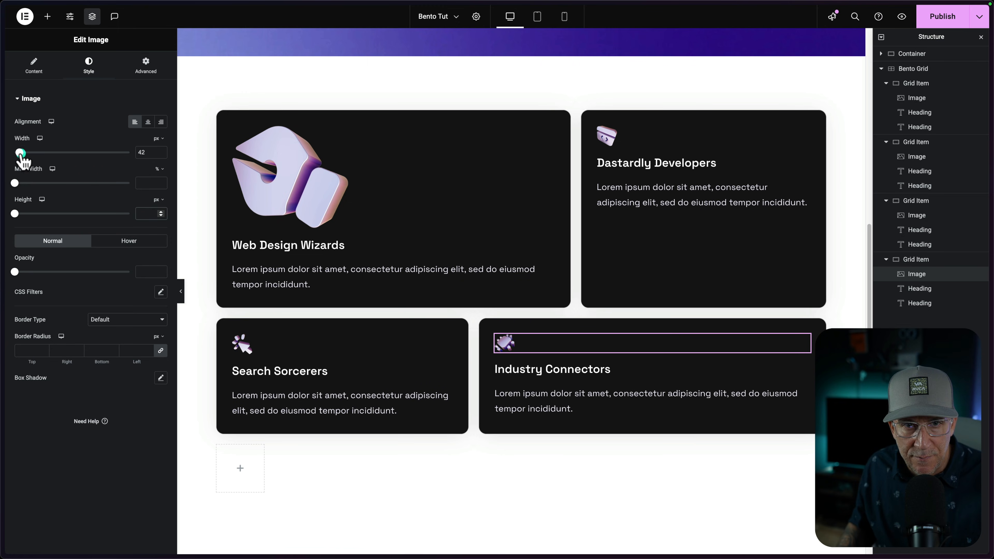
In Elementor, set the width of the Industry Connectors card's chip image to 280 px
{"action": "left_click_drag", "start_coordinate": [22, 156], "coordinate": [49, 158]}
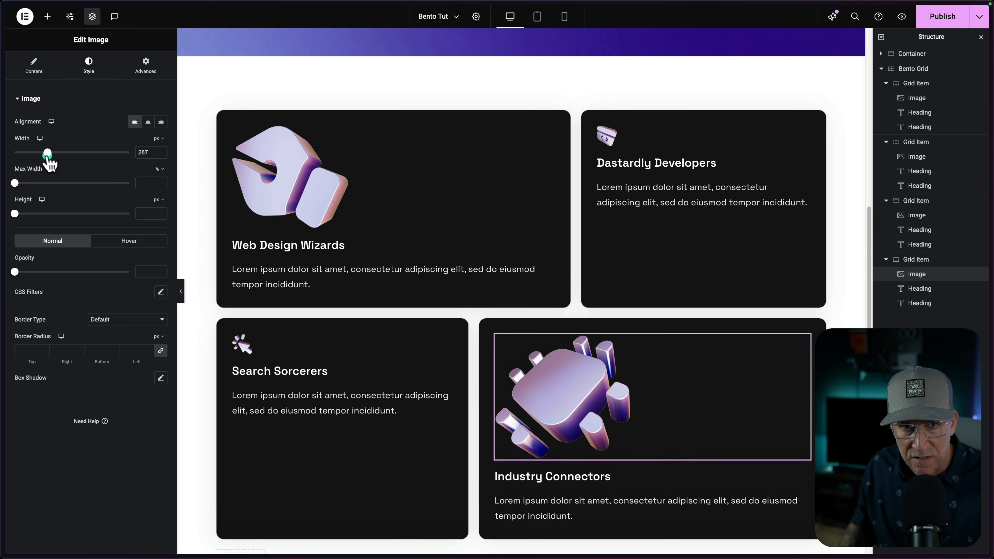
{"action": "left_click", "coordinate": [159, 155]}
Clear the fixed height of the Search Sorcerers image and set both this and the Dastardly Developers image to about 150 px wide
{"action": "left_click", "coordinate": [276, 352]}
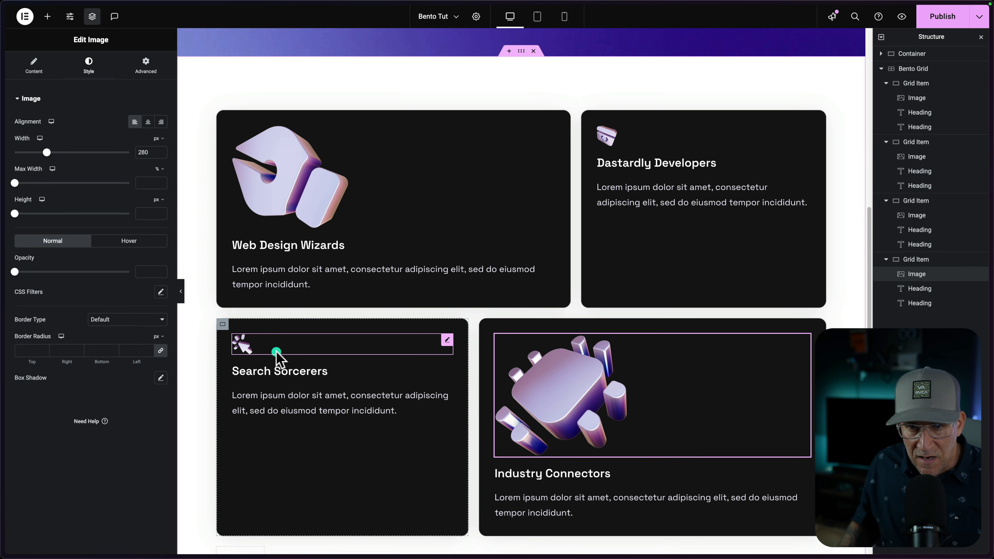
{"action": "left_click", "coordinate": [89, 65]}
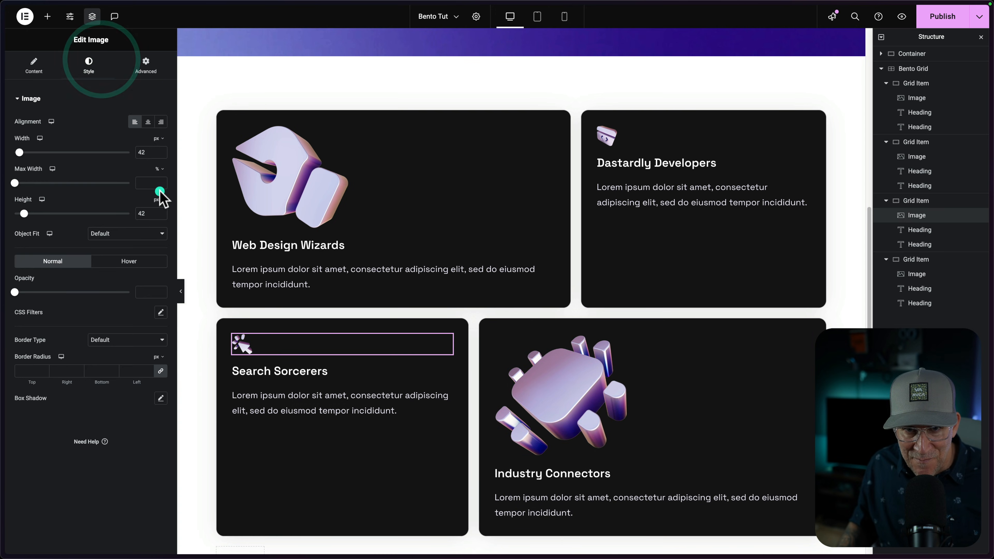
{"action": "key", "text": "BackSpace"}
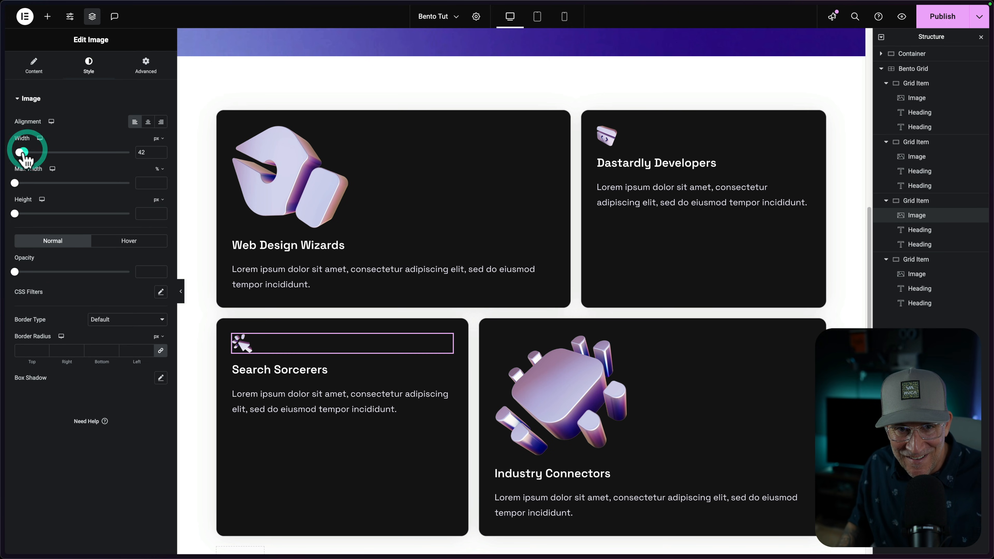
{"action": "left_click_drag", "start_coordinate": [23, 153], "coordinate": [38, 158]}
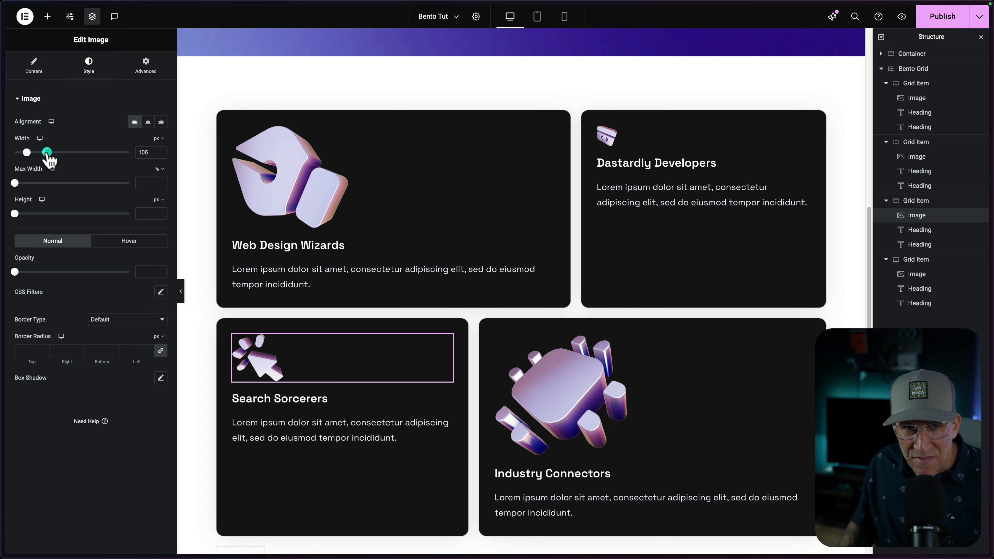
{"action": "left_click_drag", "start_coordinate": [29, 153], "coordinate": [34, 155]}
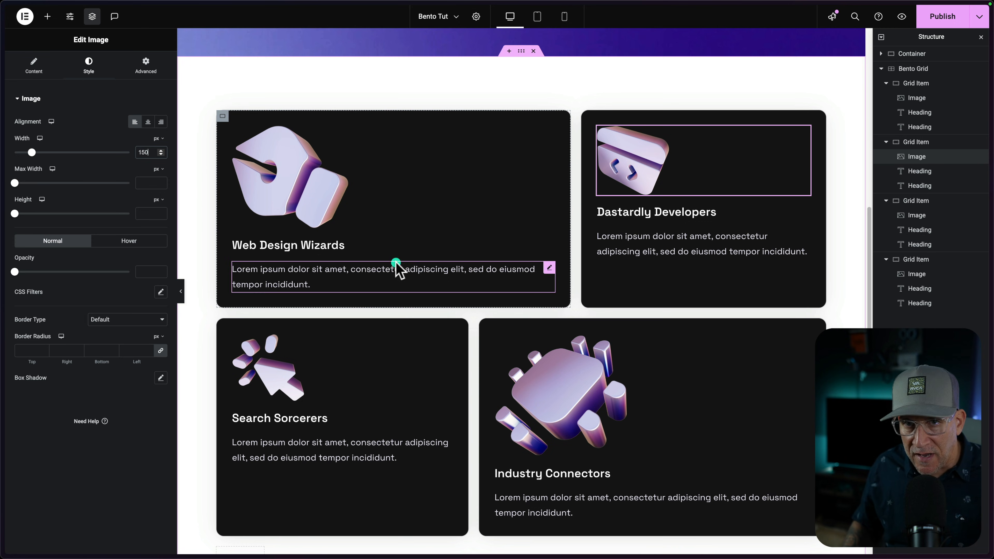
Give the Web Design Wizards card a linear gradient background with Highlight #2 as second color and an angle of about 124 degrees
{"action": "left_click", "coordinate": [225, 116]}
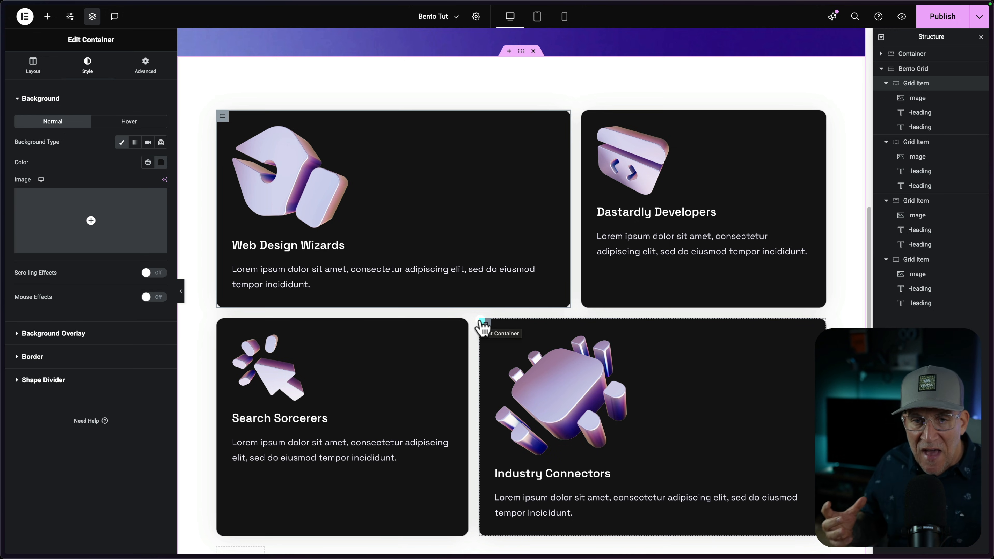
{"action": "left_click", "coordinate": [119, 145]}
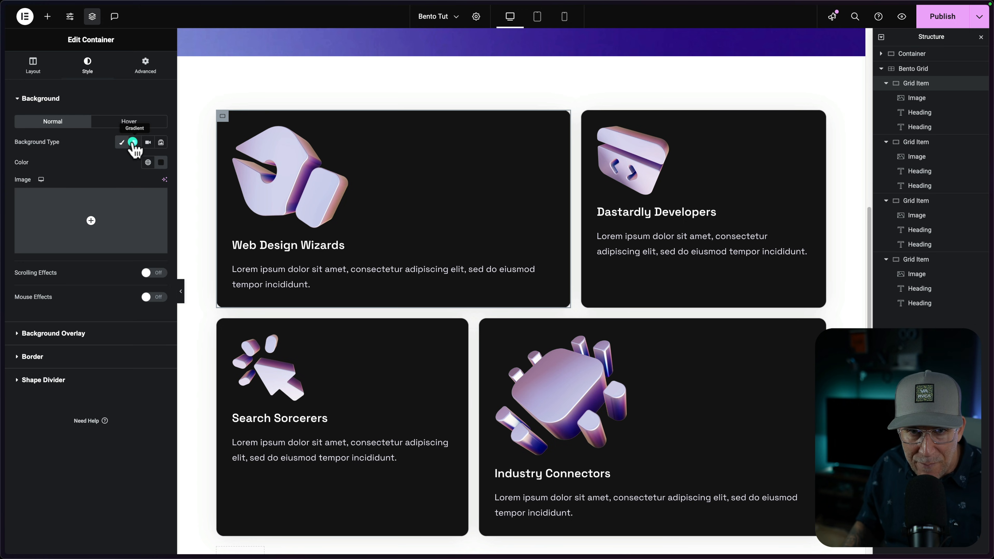
{"action": "left_click", "coordinate": [133, 142]}
{"action": "left_click", "coordinate": [148, 254]}
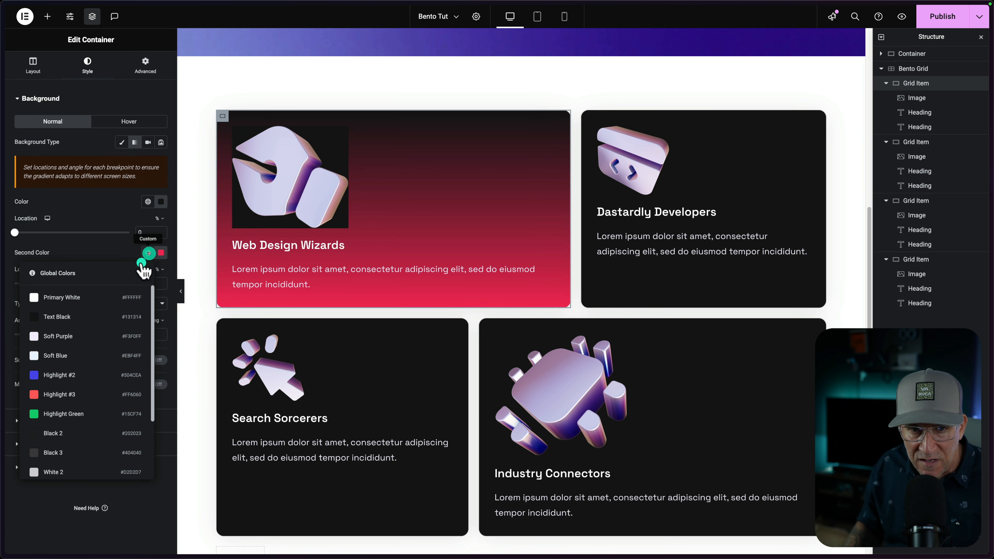
{"action": "left_click", "coordinate": [84, 374]}
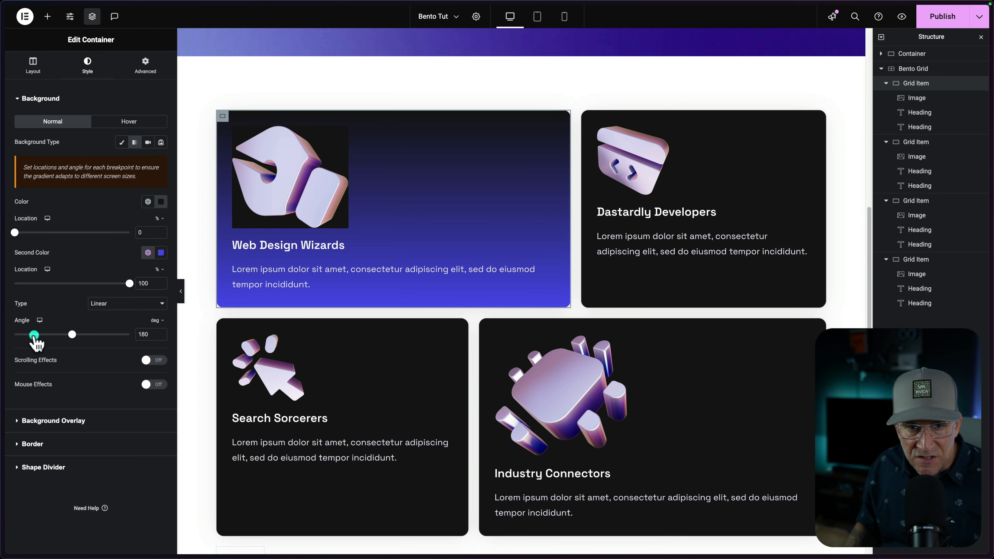
{"action": "left_click_drag", "start_coordinate": [74, 334], "coordinate": [62, 334]}
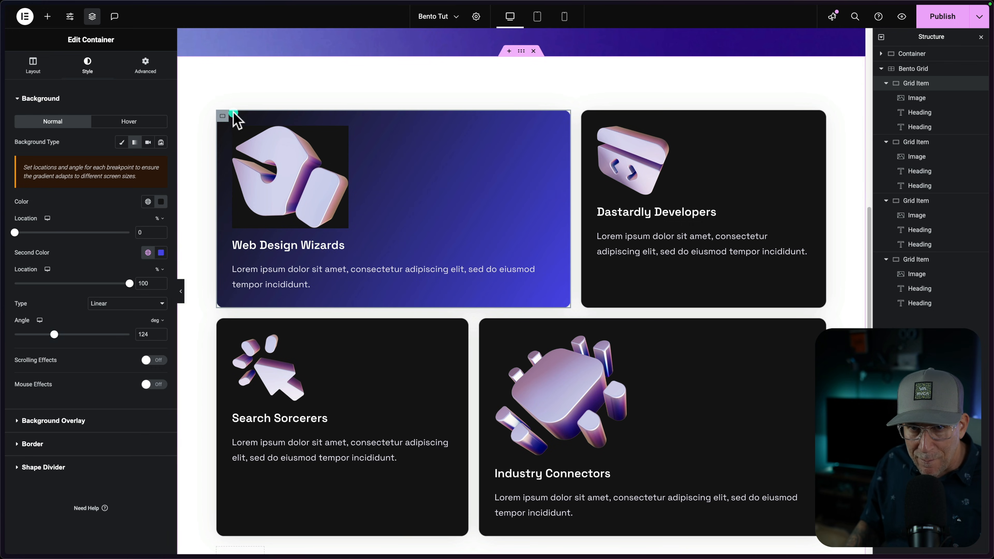
Set the gradient's first color location to 65% and its angle to 127 degrees, and apply the same gradient to the Industry Connectors card
{"action": "left_click", "coordinate": [348, 136]}
{"action": "left_click", "coordinate": [230, 164]}
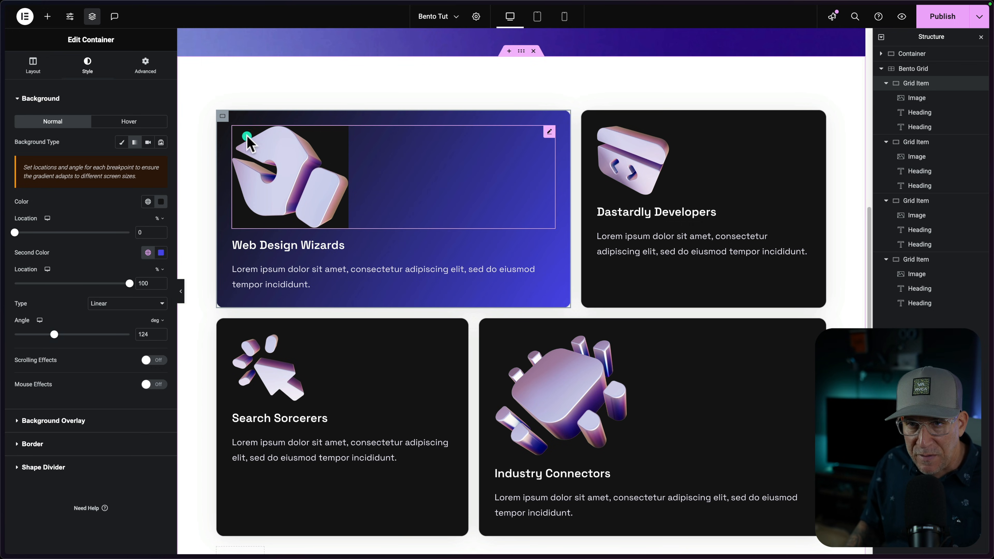
{"action": "left_click", "coordinate": [127, 289]}
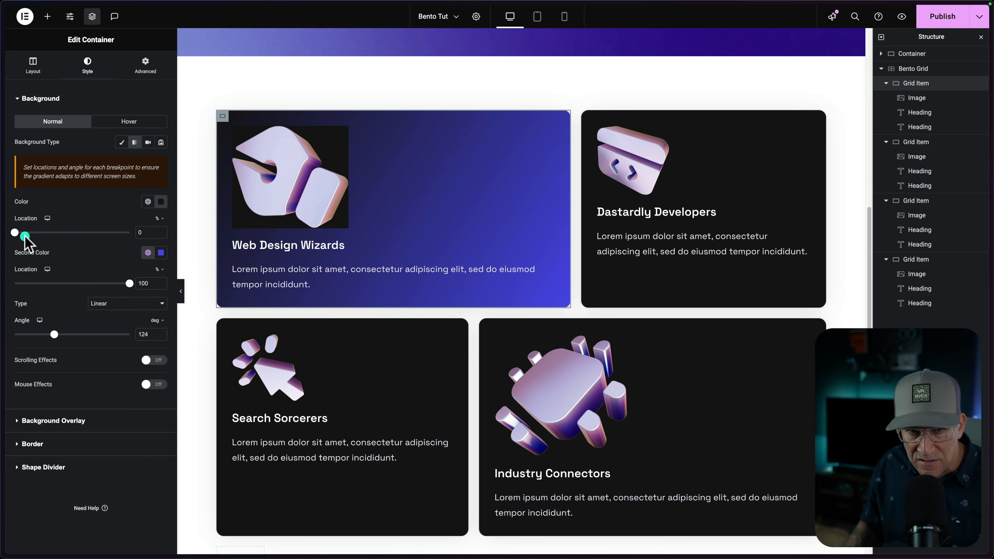
{"action": "left_click_drag", "start_coordinate": [16, 234], "coordinate": [52, 232]}
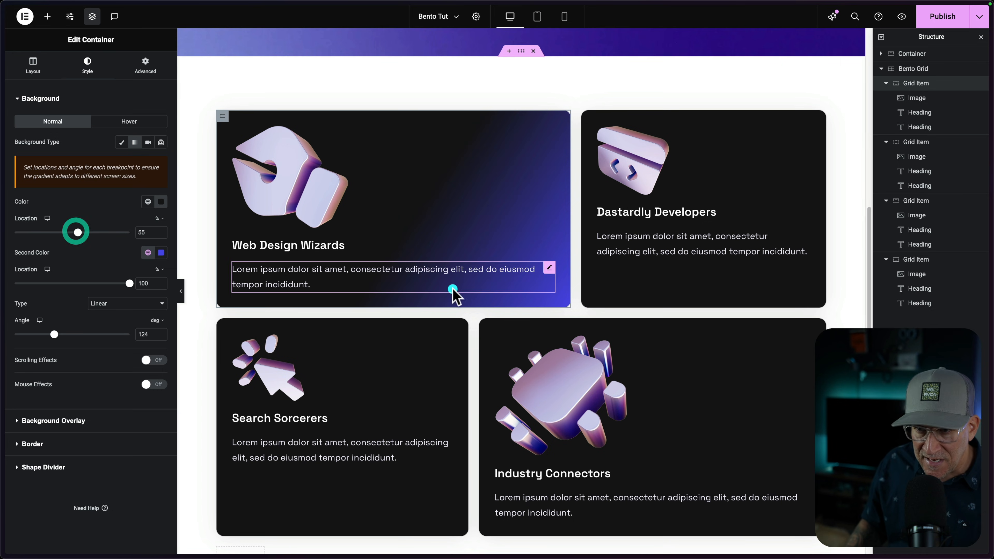
{"action": "left_click_drag", "start_coordinate": [54, 333], "coordinate": [56, 333]}
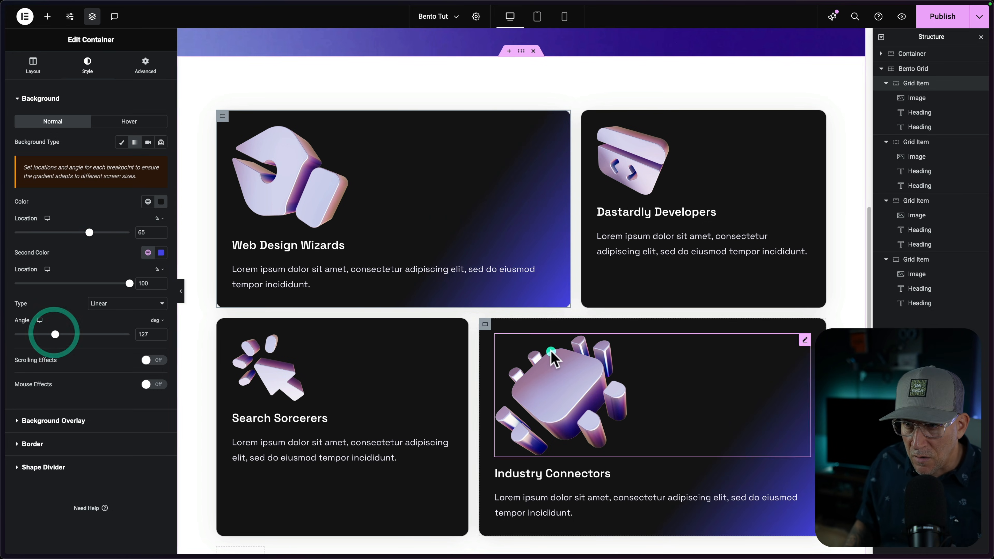
Apply the header-m global font to the Web Design Wizards heading and give the Industry Connectors heading the same style
{"action": "left_click", "coordinate": [361, 246]}
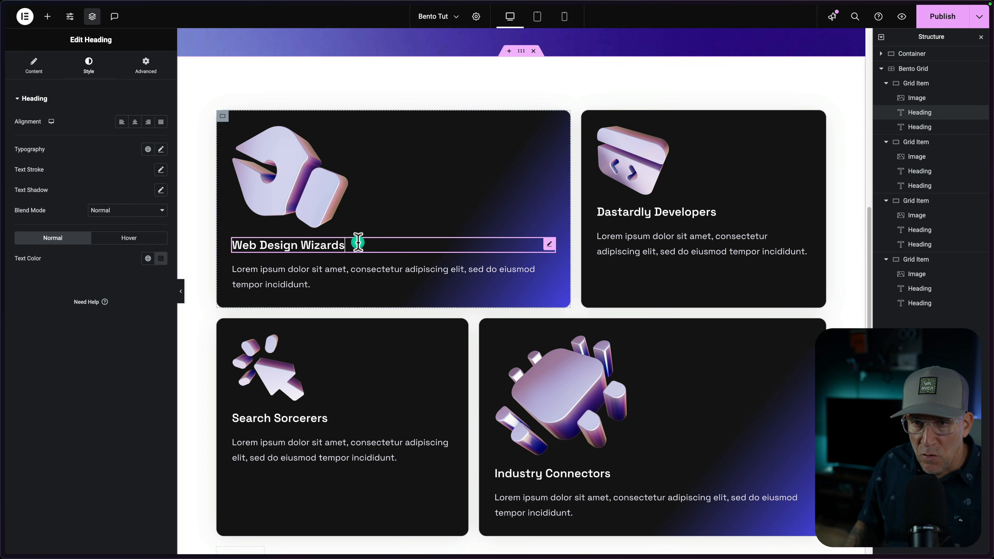
{"action": "left_click", "coordinate": [149, 148]}
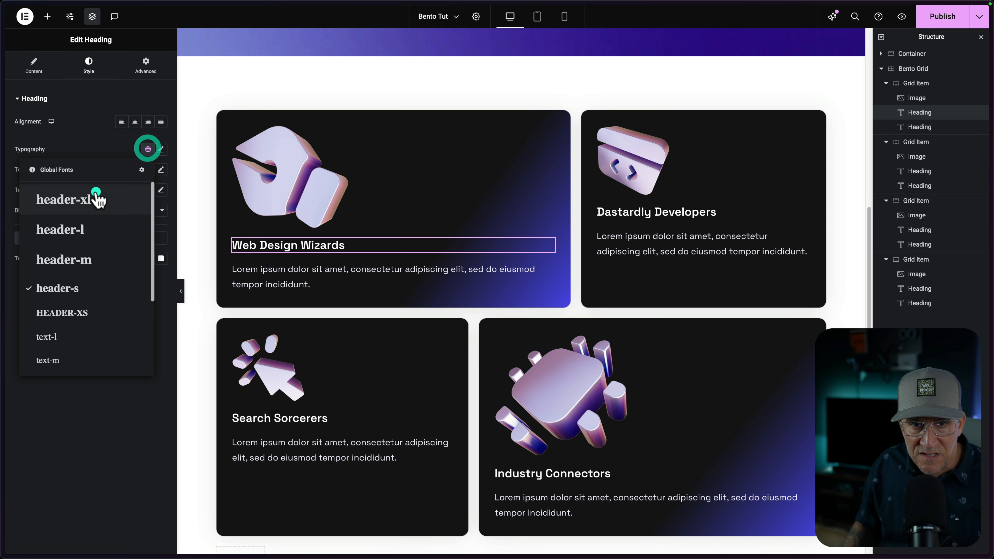
{"action": "left_click", "coordinate": [82, 262]}
{"action": "left_click", "coordinate": [599, 477]}
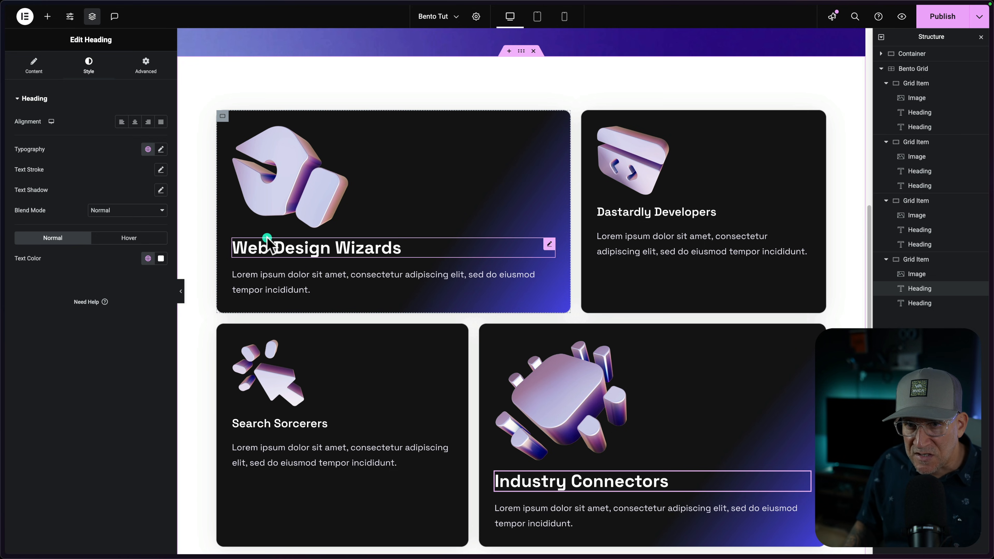
Add a container inside the Web Design Wizards card and move its heading and description text into it
{"action": "left_click", "coordinate": [300, 255]}
{"action": "left_click", "coordinate": [48, 16]}
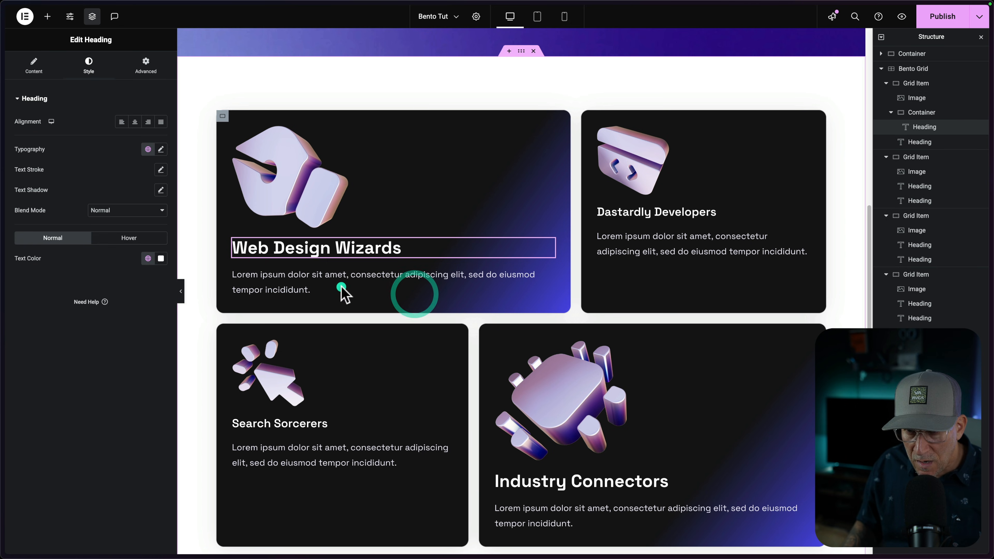
{"action": "left_click_drag", "start_coordinate": [341, 294], "coordinate": [262, 258]}
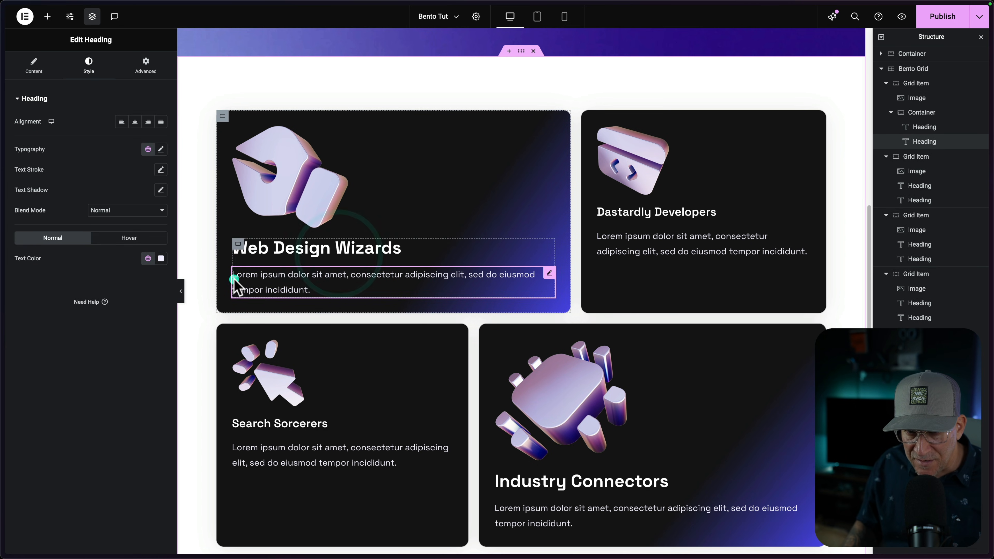
{"action": "left_click", "coordinate": [237, 247]}
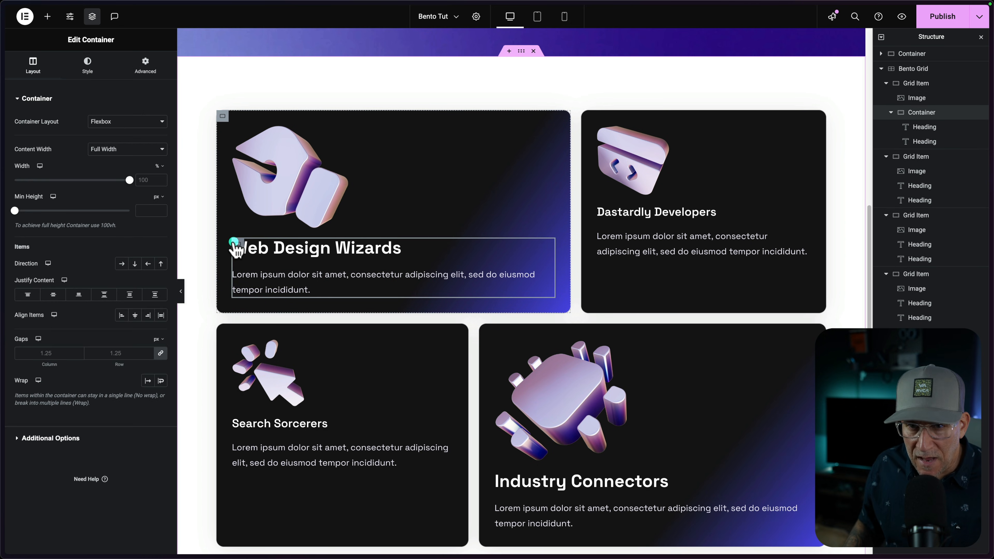
Arrange the Web Design Wizards card's items in a horizontal row and align them to the vertical center
{"action": "left_click", "coordinate": [223, 115]}
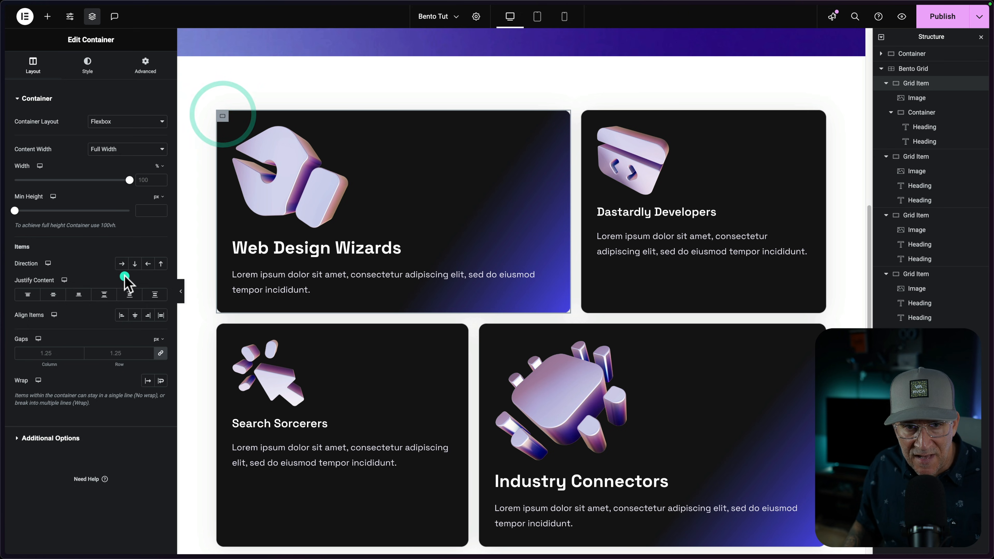
{"action": "left_click", "coordinate": [122, 263]}
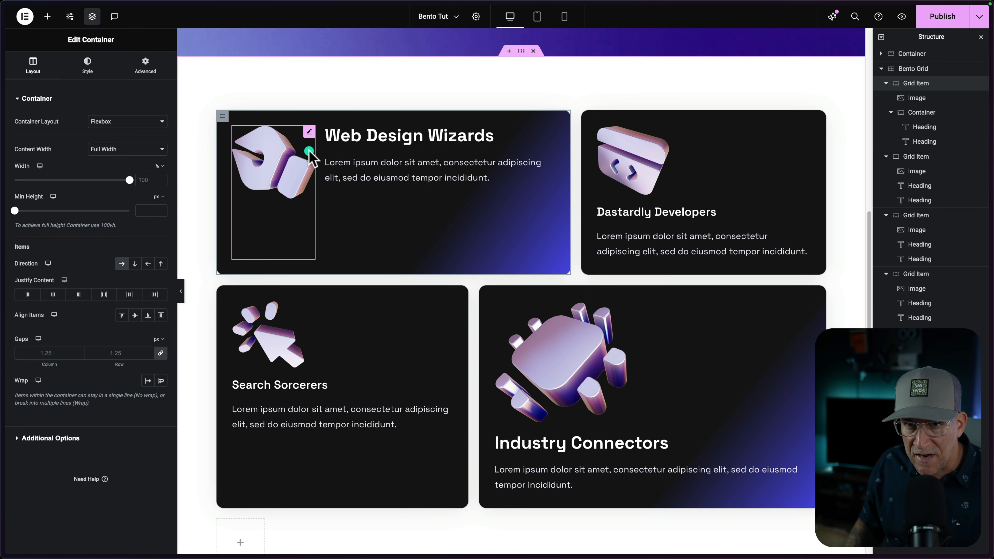
{"action": "left_click", "coordinate": [311, 134]}
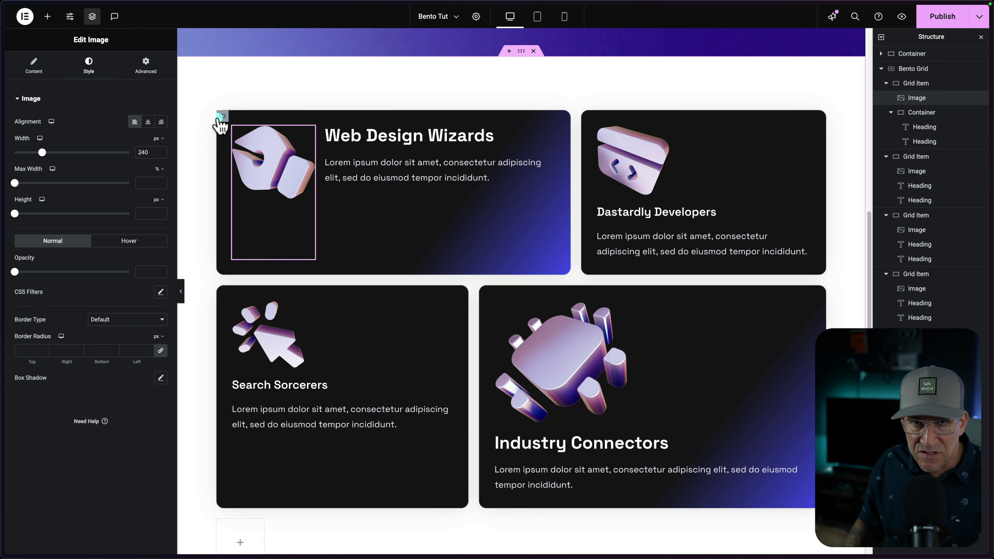
{"action": "left_click", "coordinate": [223, 116]}
{"action": "left_click", "coordinate": [141, 316]}
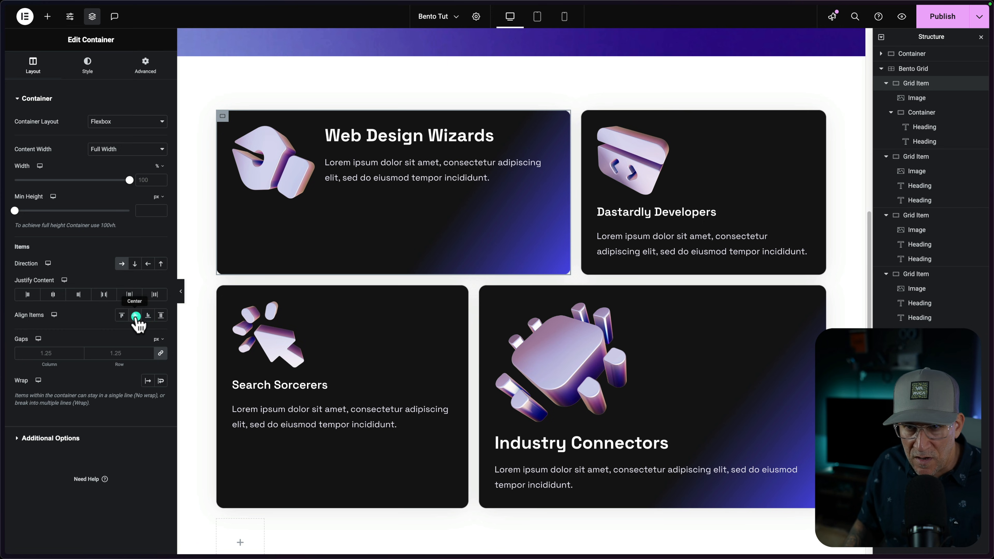
Set the width of the Web Design Wizards pen image to 450 px and select the card's description text
{"action": "left_click", "coordinate": [308, 165]}
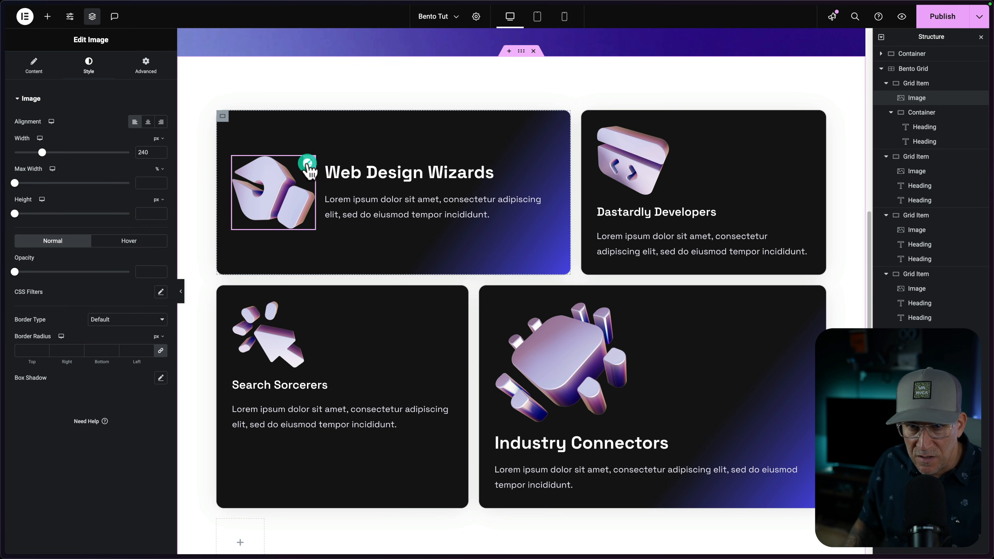
{"action": "left_click_drag", "start_coordinate": [42, 152], "coordinate": [67, 153]}
{"action": "left_click", "coordinate": [163, 152]}
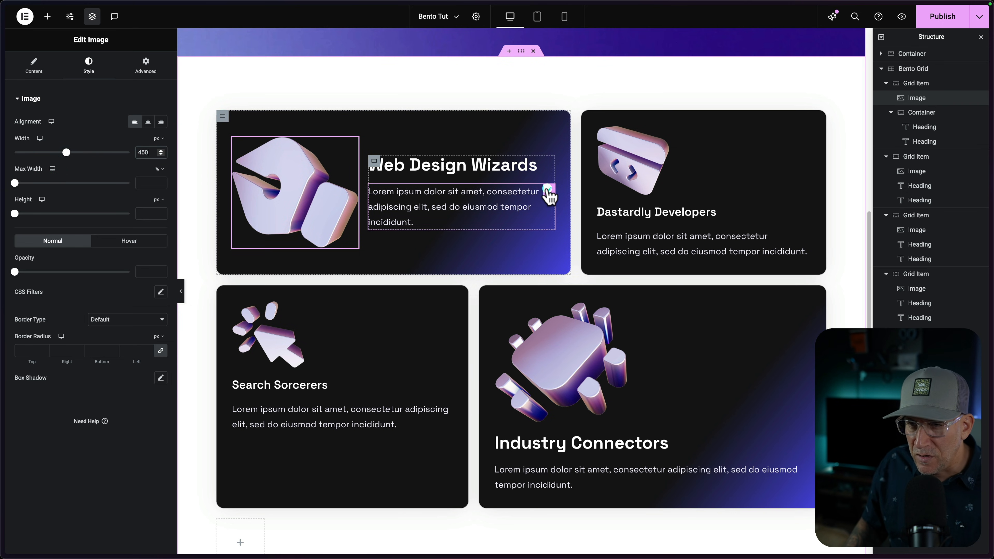
{"action": "left_click", "coordinate": [548, 195]}
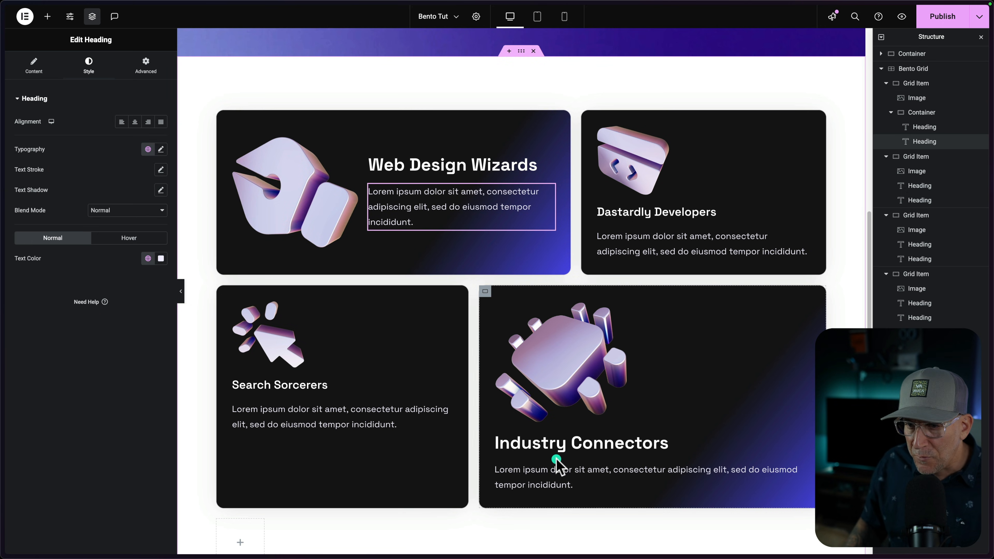
Arrange the Industry Connectors card with its text container beside the icon and set the image width to 500 px
{"action": "left_click", "coordinate": [563, 441]}
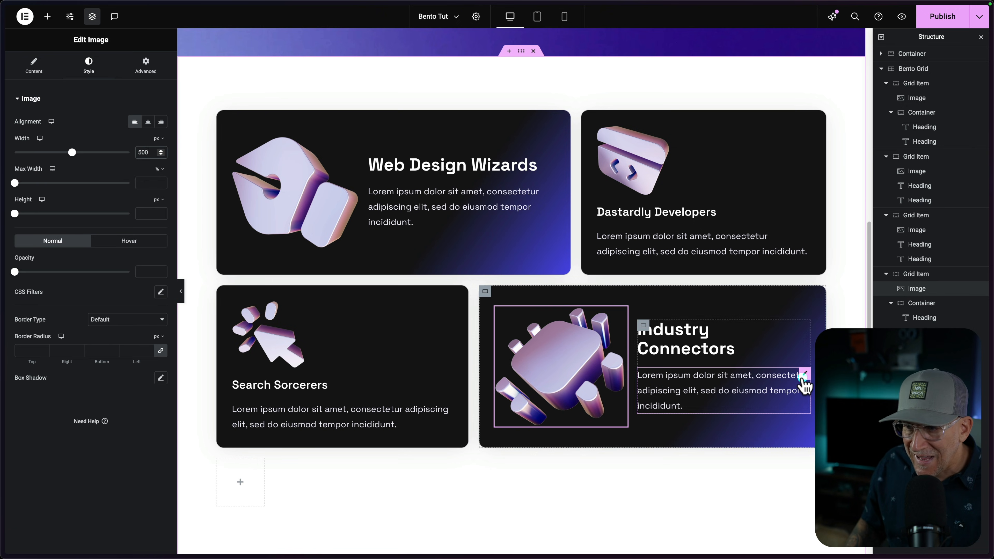
{"action": "left_click", "coordinate": [803, 376]}
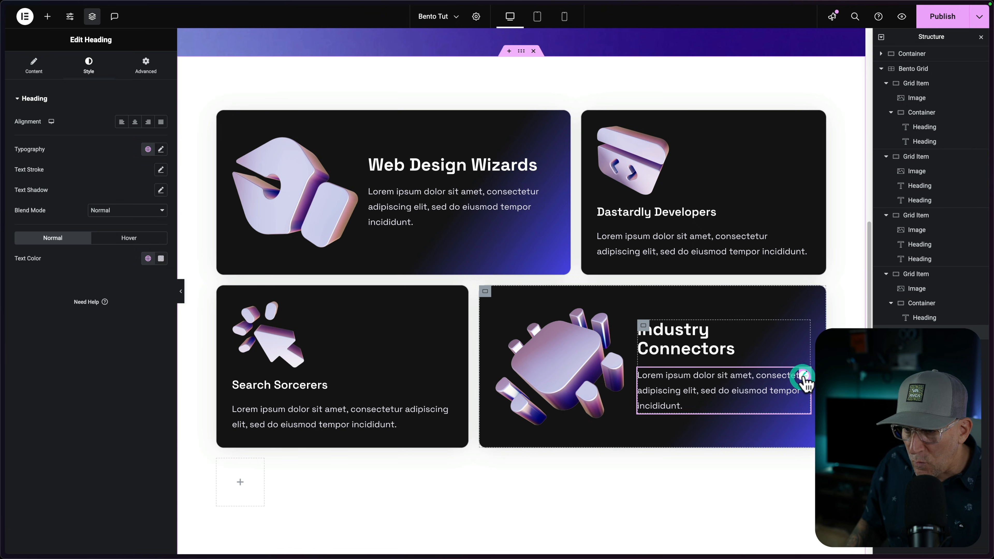
Add a "Check this out" button below the Industry Connectors description and style it with a global font, dark text and a light background
{"action": "left_click", "coordinate": [46, 17]}
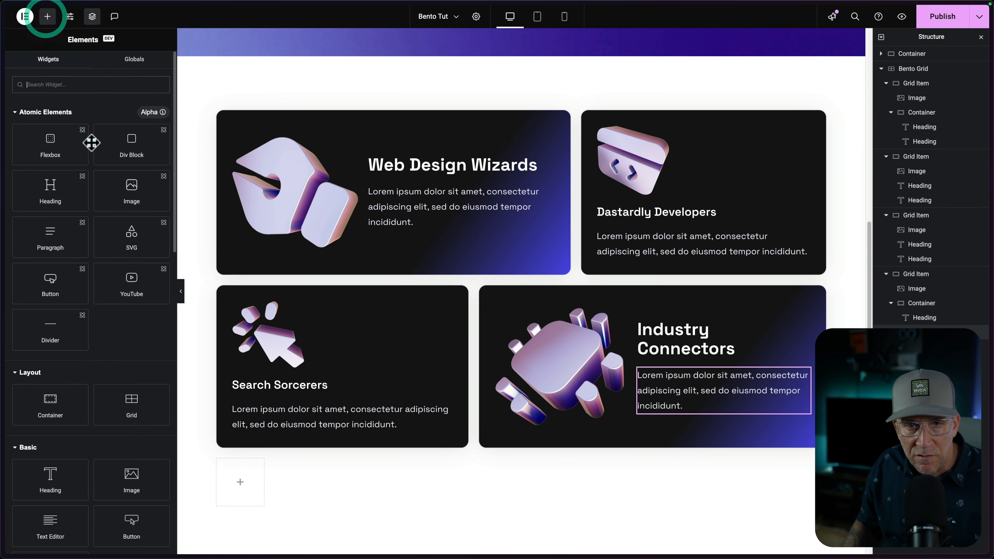
{"action": "scroll", "coordinate": [107, 331], "scroll_direction": "down", "scroll_amount": 3}
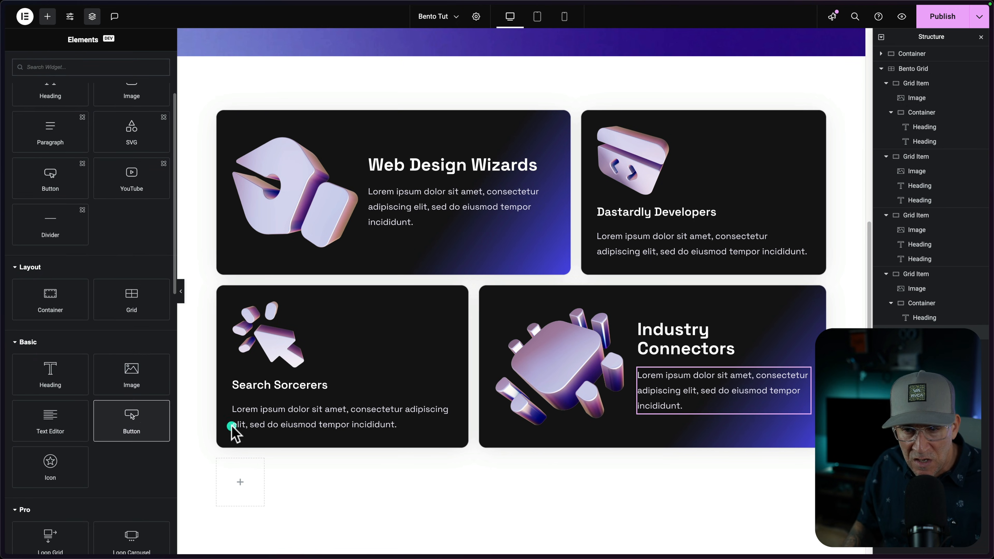
{"action": "left_click_drag", "start_coordinate": [233, 431], "coordinate": [668, 407]}
{"action": "left_click", "coordinate": [54, 141]}
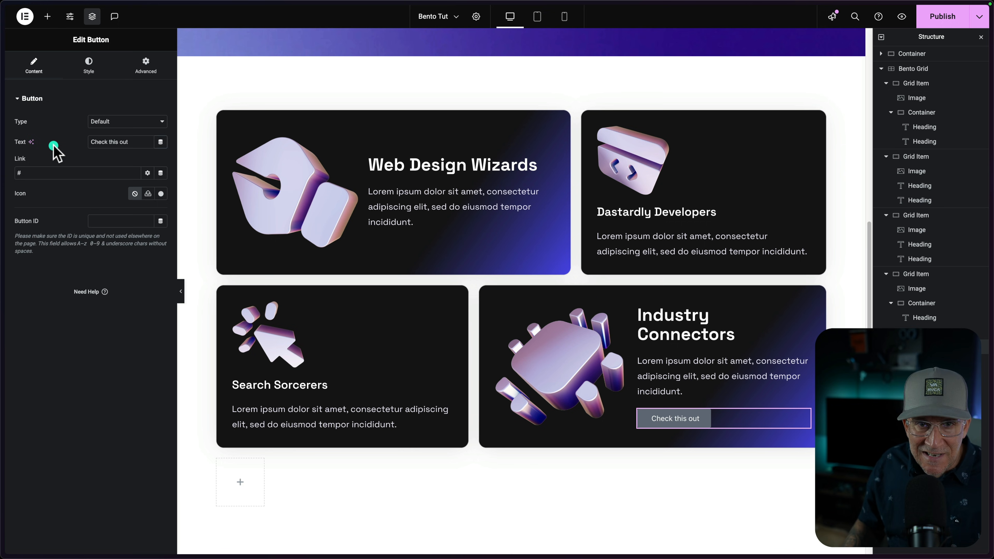
{"action": "left_click", "coordinate": [93, 70]}
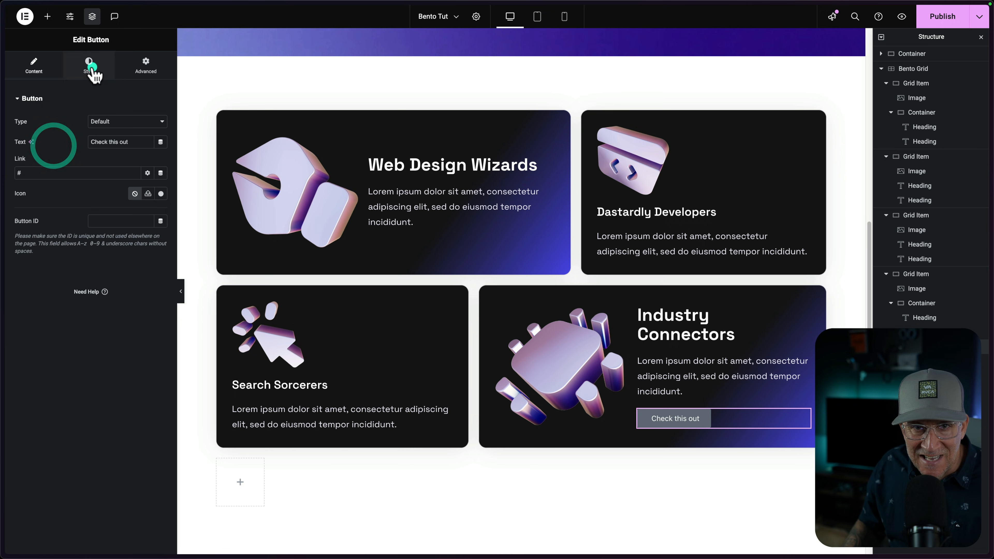
{"action": "left_click", "coordinate": [92, 67]}
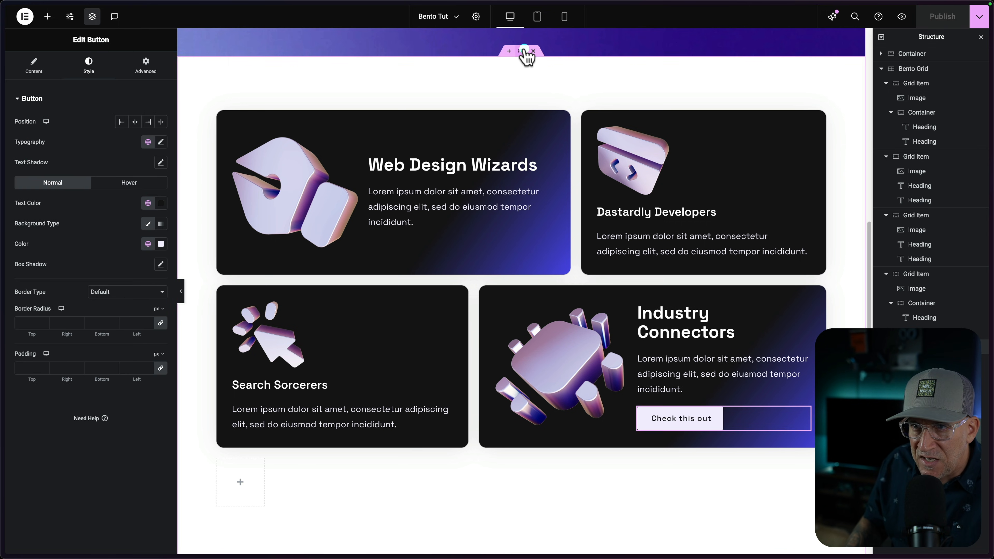
Set the Bento Grid's background to the Soft Purple global color
{"action": "left_click", "coordinate": [523, 51]}
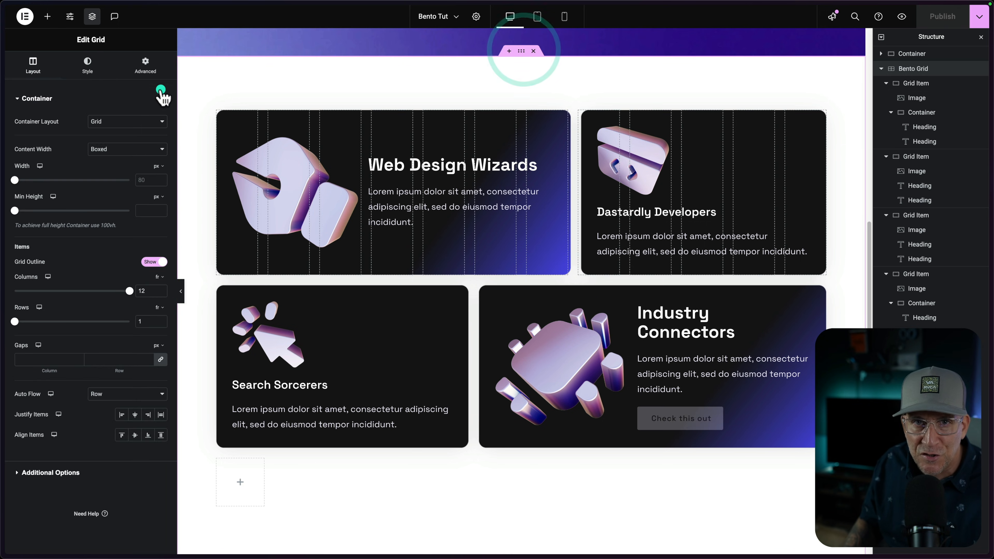
{"action": "left_click", "coordinate": [88, 64]}
{"action": "left_click", "coordinate": [148, 157]}
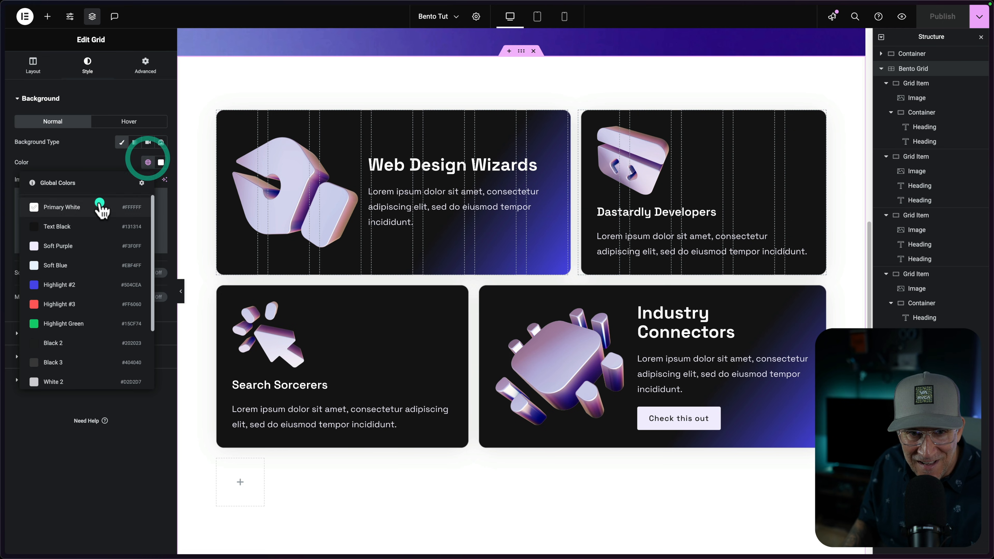
{"action": "left_click", "coordinate": [82, 246]}
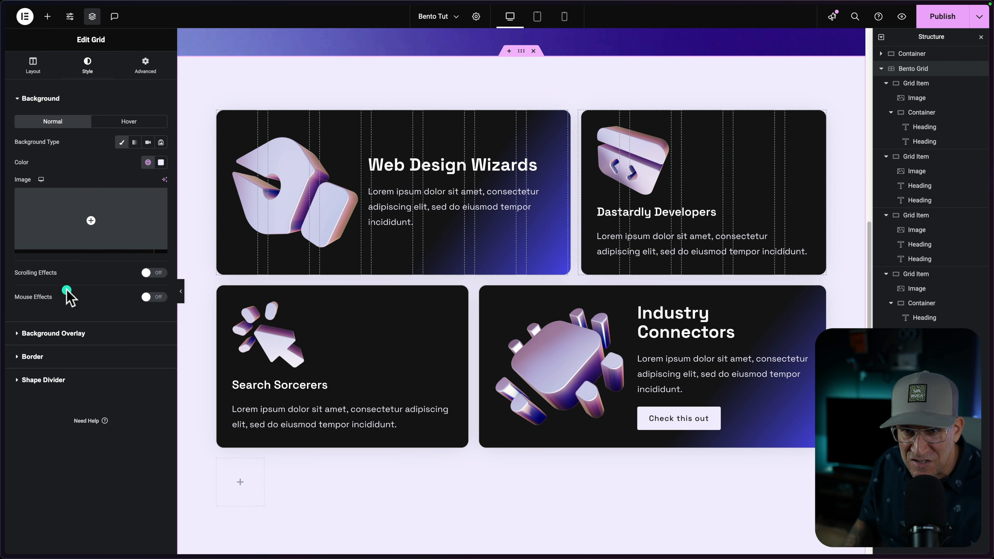
Set the Bento Grid's boxed content width to 1000 px and check the cards on the live page
{"action": "scroll", "coordinate": [250, 231], "scroll_direction": "up", "scroll_amount": 3}
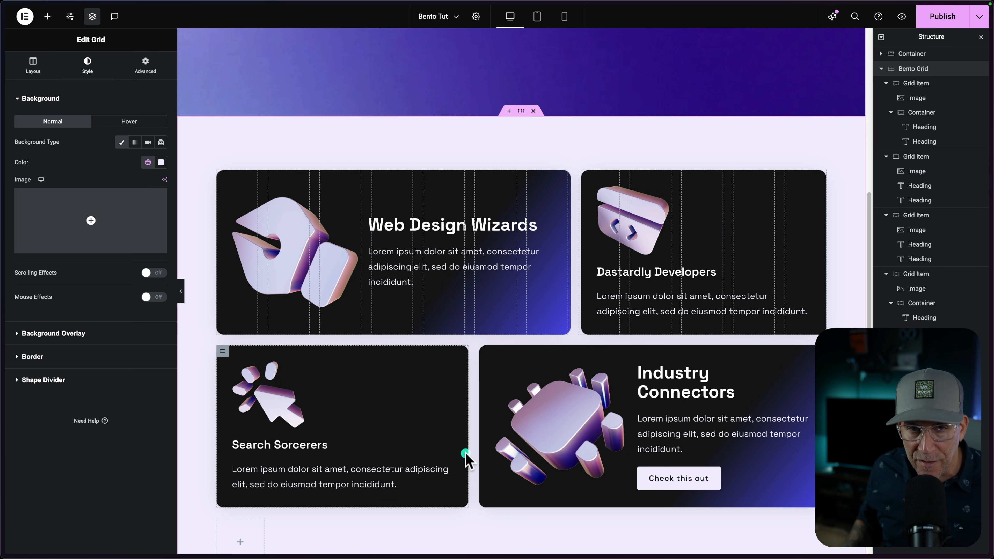
{"action": "left_click", "coordinate": [34, 66]}
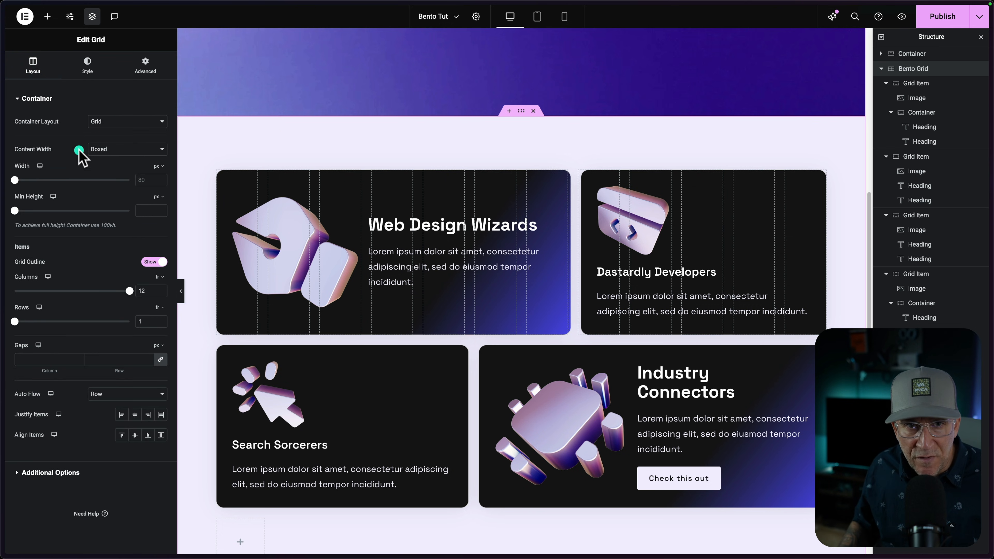
{"action": "left_click", "coordinate": [145, 180]}
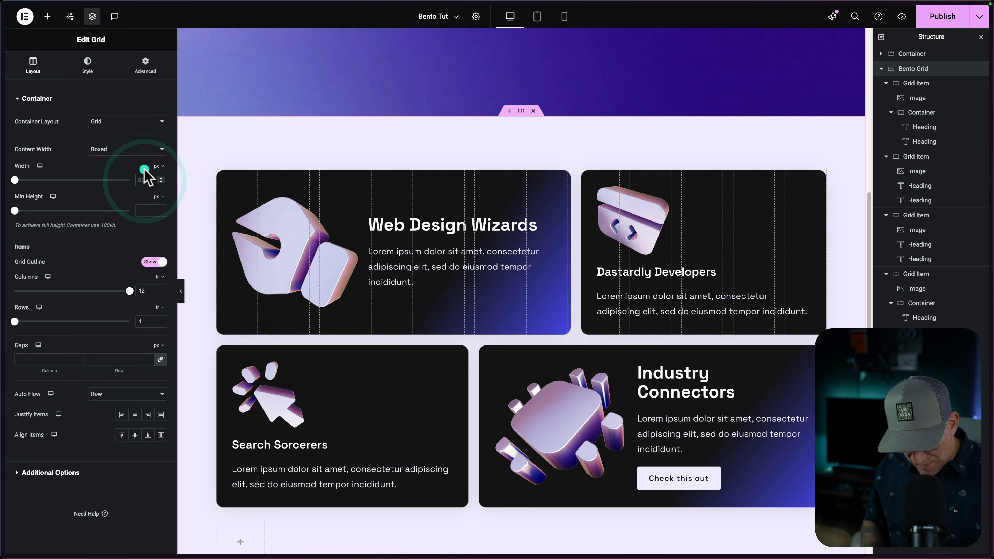
{"action": "type", "text": "1000"}
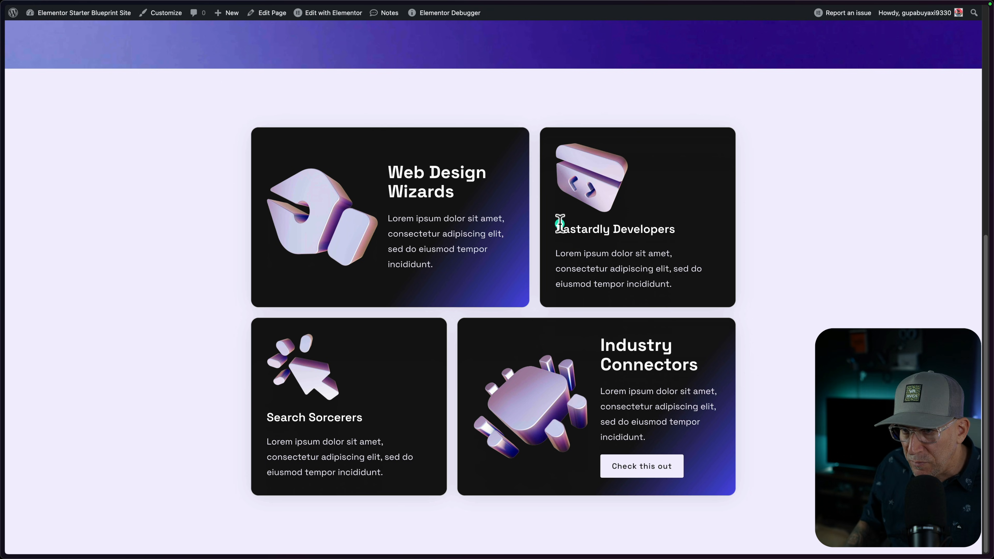
{"action": "mouse_move", "coordinate": [6, 284]}
{"action": "left_click", "coordinate": [47, 222]}
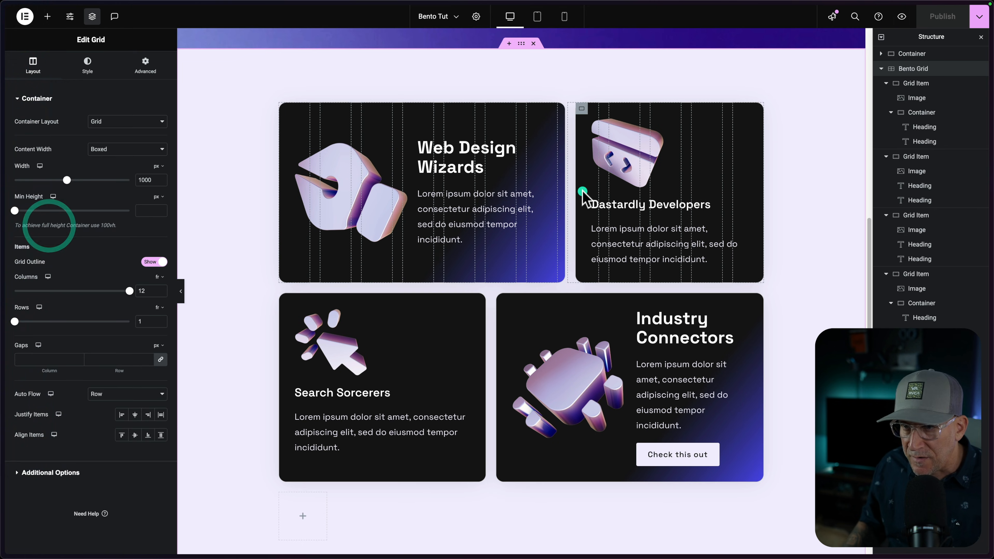
Apply the header-m global font to the Dastardly Developers and Search Sorcerers headings
{"action": "left_click", "coordinate": [605, 199]}
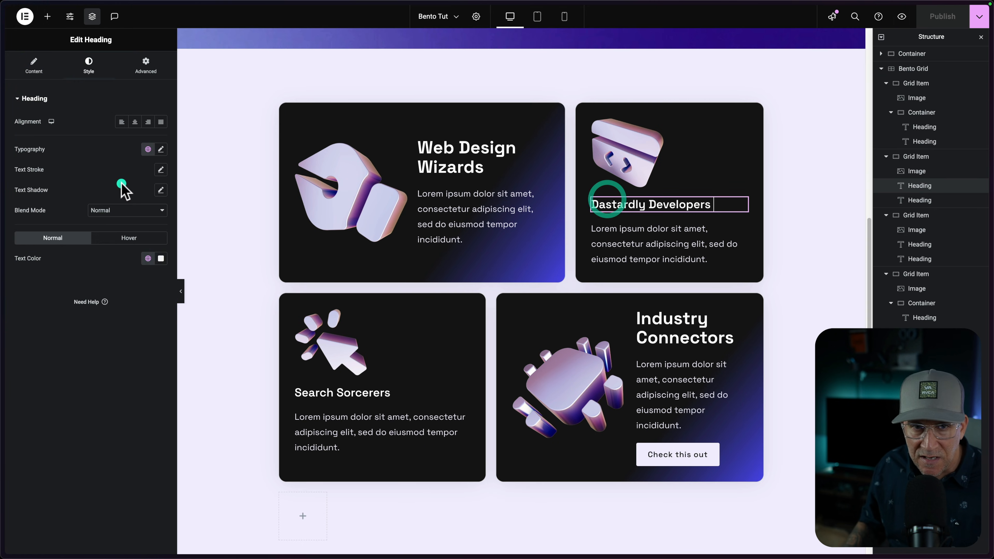
{"action": "left_click", "coordinate": [151, 149]}
{"action": "left_click", "coordinate": [83, 257]}
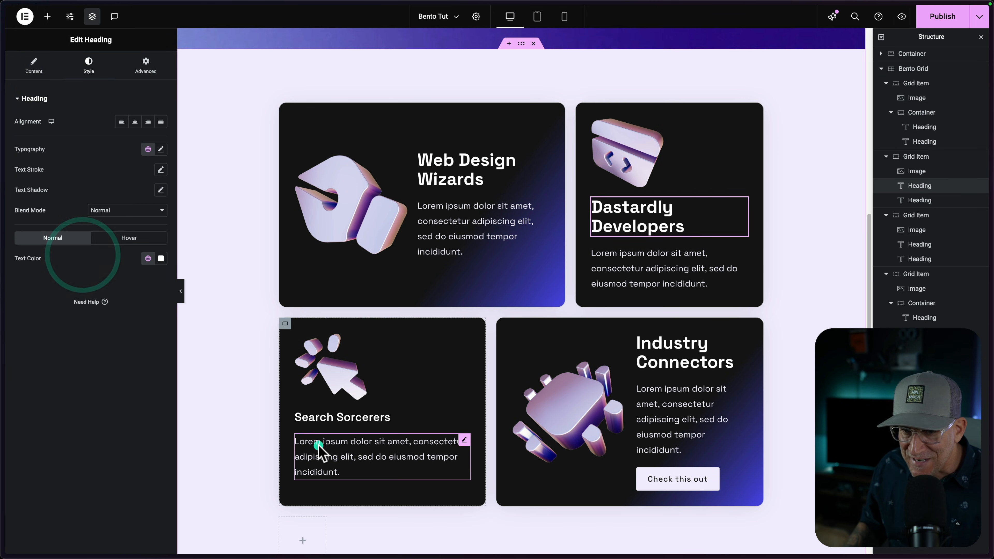
{"action": "left_click", "coordinate": [333, 417]}
{"action": "left_click", "coordinate": [148, 149]}
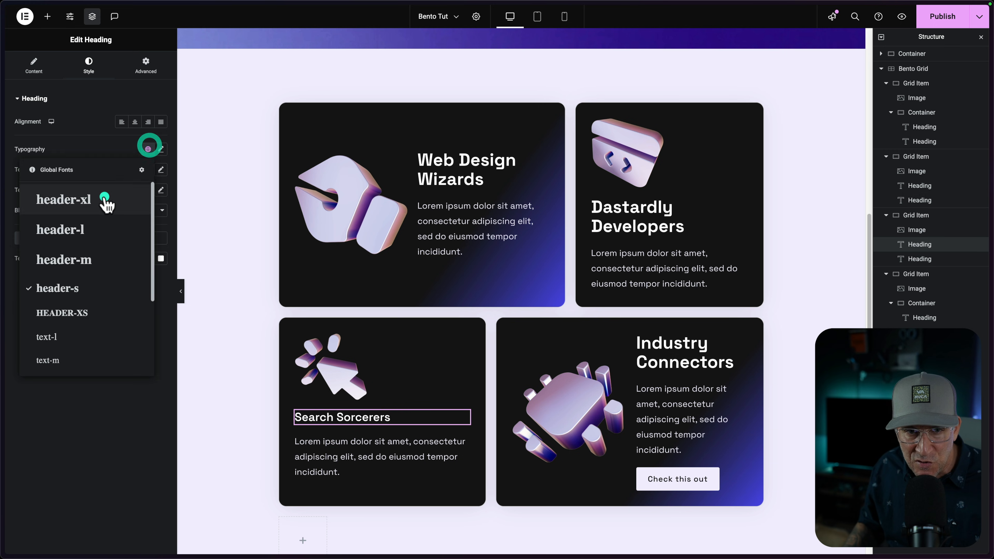
{"action": "left_click", "coordinate": [106, 203]}
Switch to the tablet layout and stack the Web Design Wizards card's items in a vertical column
{"action": "scroll", "coordinate": [698, 349], "scroll_direction": "down", "scroll_amount": 3}
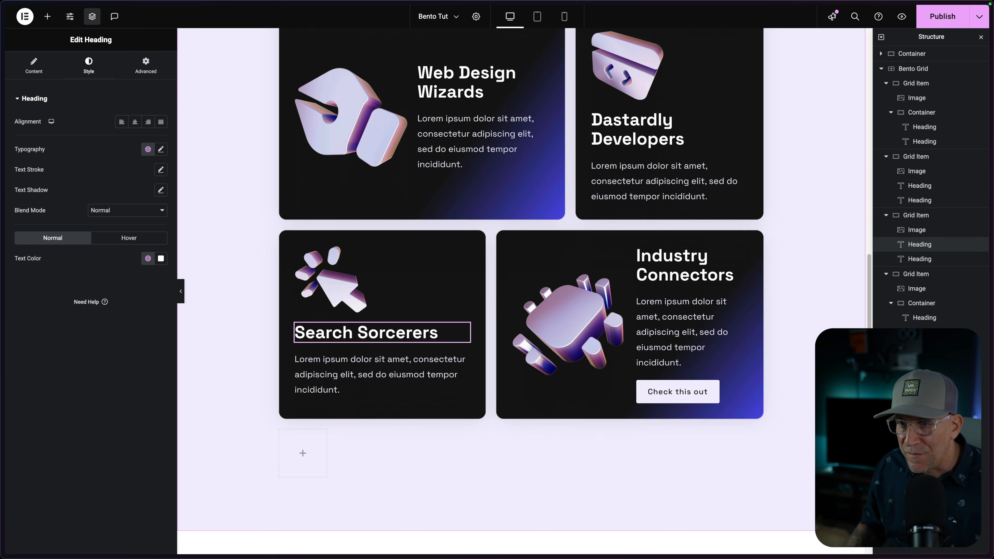
{"action": "scroll", "coordinate": [755, 457], "scroll_direction": "up", "scroll_amount": 3}
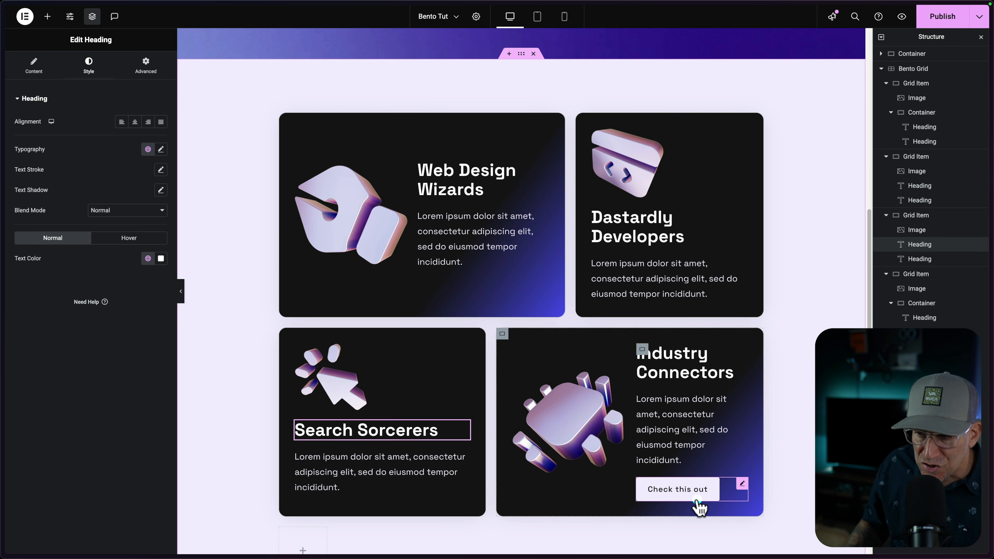
{"action": "scroll", "coordinate": [779, 313], "scroll_direction": "up", "scroll_amount": 2}
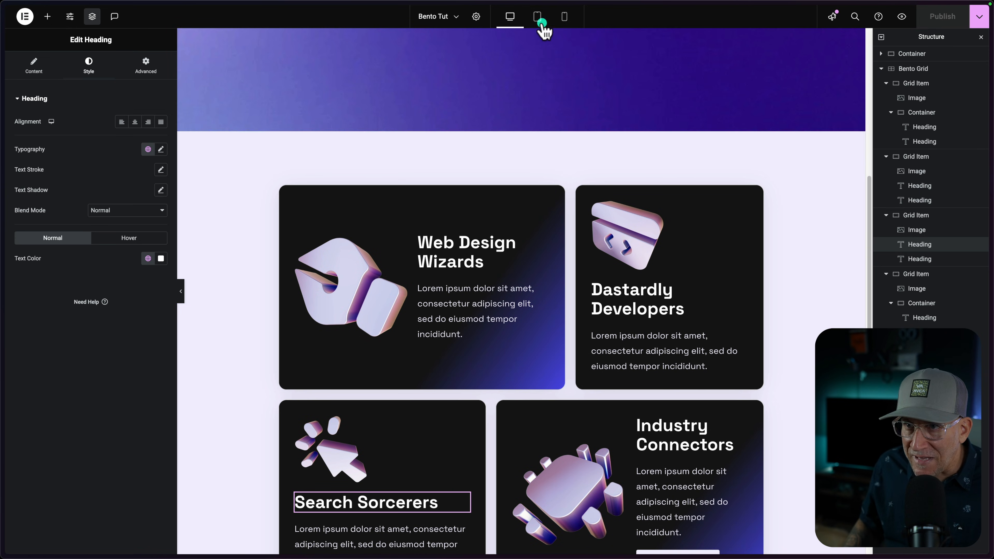
{"action": "left_click", "coordinate": [538, 16]}
{"action": "scroll", "coordinate": [587, 220], "scroll_direction": "down", "scroll_amount": 1}
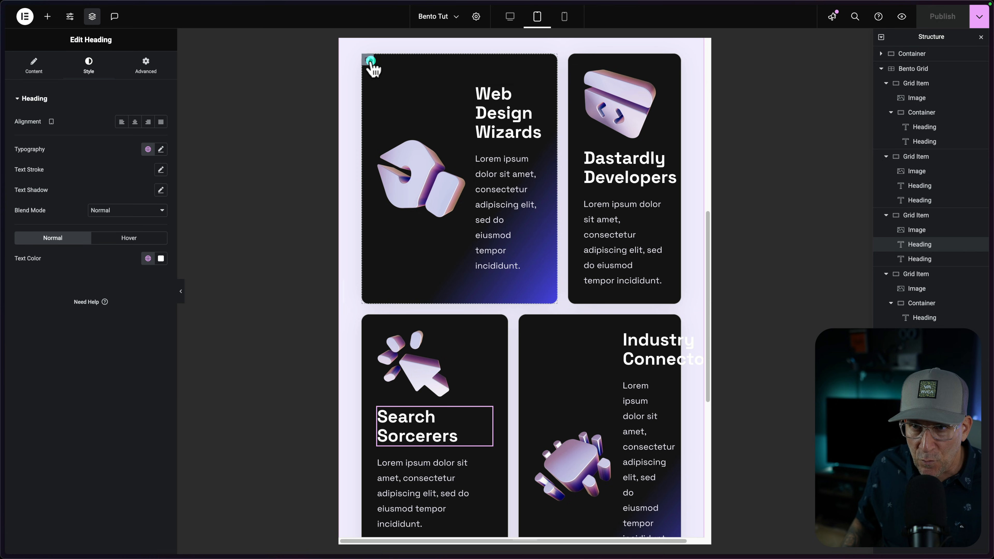
{"action": "left_click", "coordinate": [370, 61]}
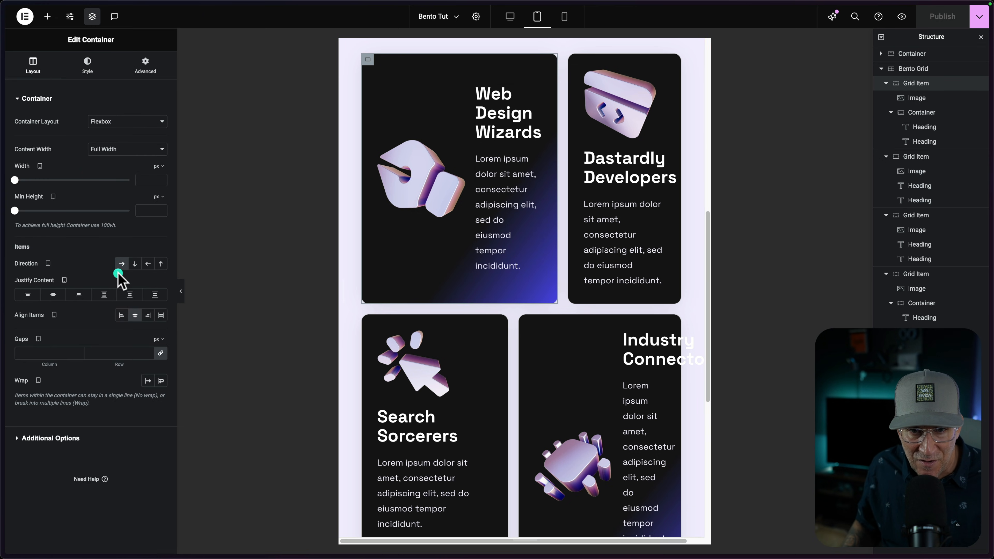
{"action": "left_click", "coordinate": [133, 263]}
Try tablet widths of 250 px and 200 px for the Web Design Wizards pen image
{"action": "left_click", "coordinate": [418, 142]}
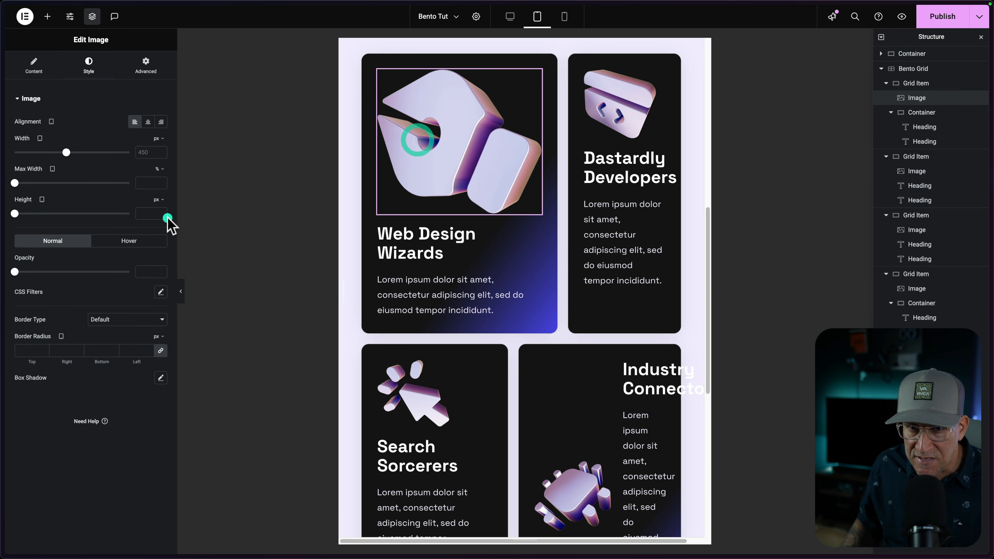
{"action": "left_click", "coordinate": [145, 150]}
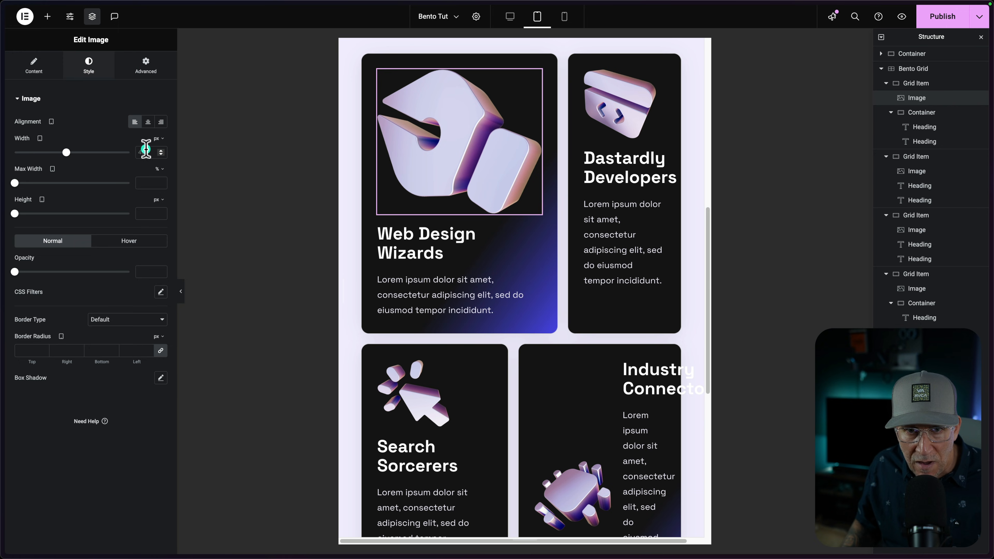
{"action": "type", "text": "250"}
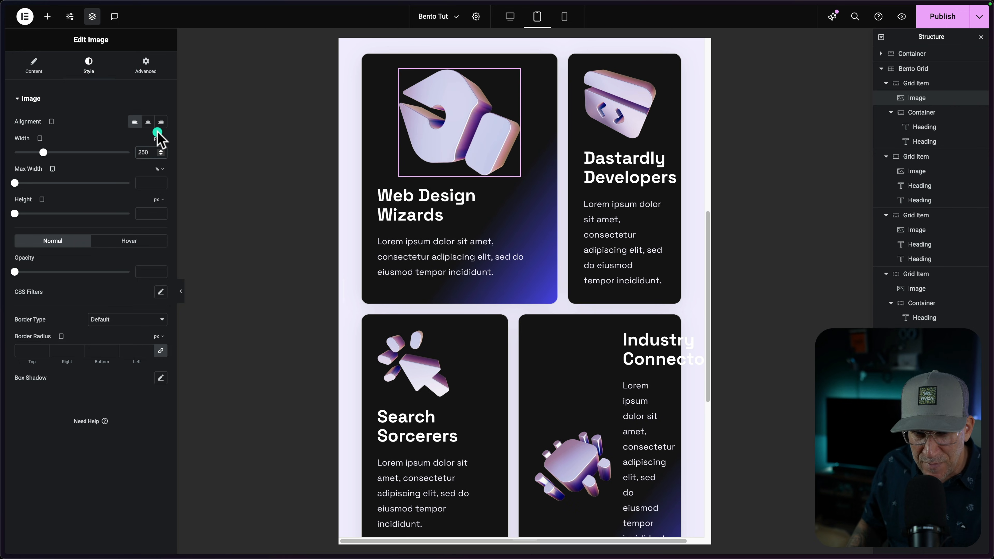
{"action": "key", "text": "BackSpace"}
{"action": "key", "text": "BackSpace"}
{"action": "key", "text": "BackSpace"}
{"action": "type", "text": "200"}
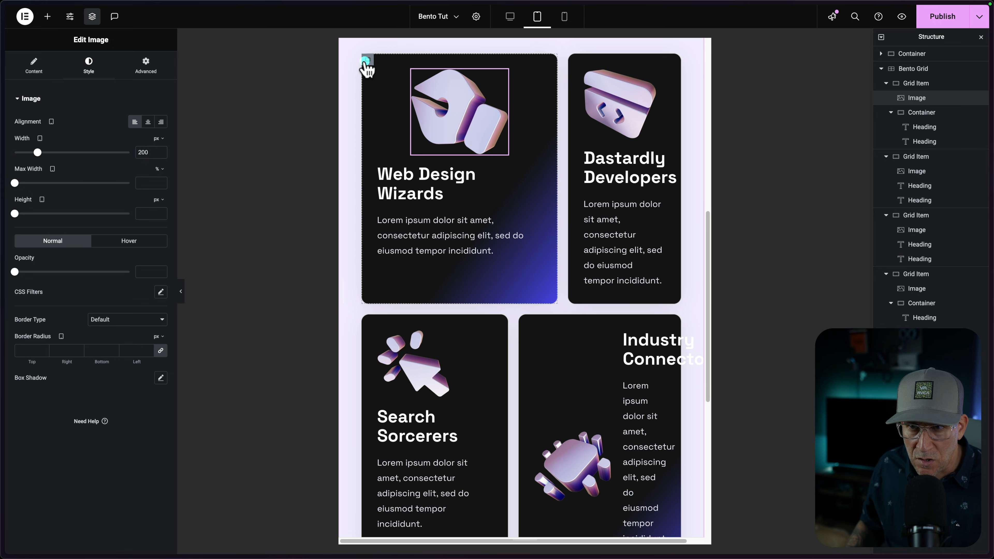
Align the Web Design Wizards card's items to the start and set the pen image's tablet width to 140 px
{"action": "left_click", "coordinate": [366, 61]}
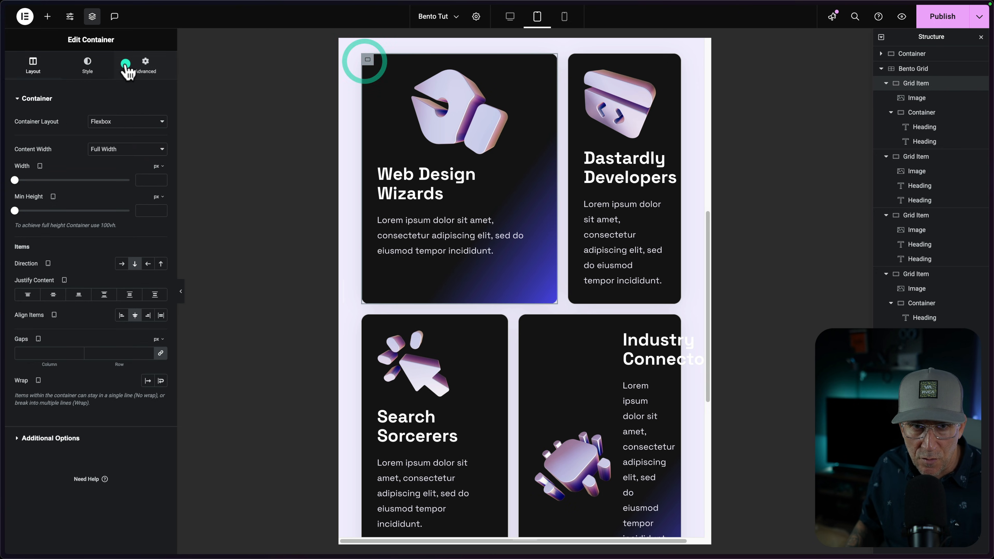
{"action": "left_click", "coordinate": [119, 316]}
{"action": "left_click", "coordinate": [432, 100]}
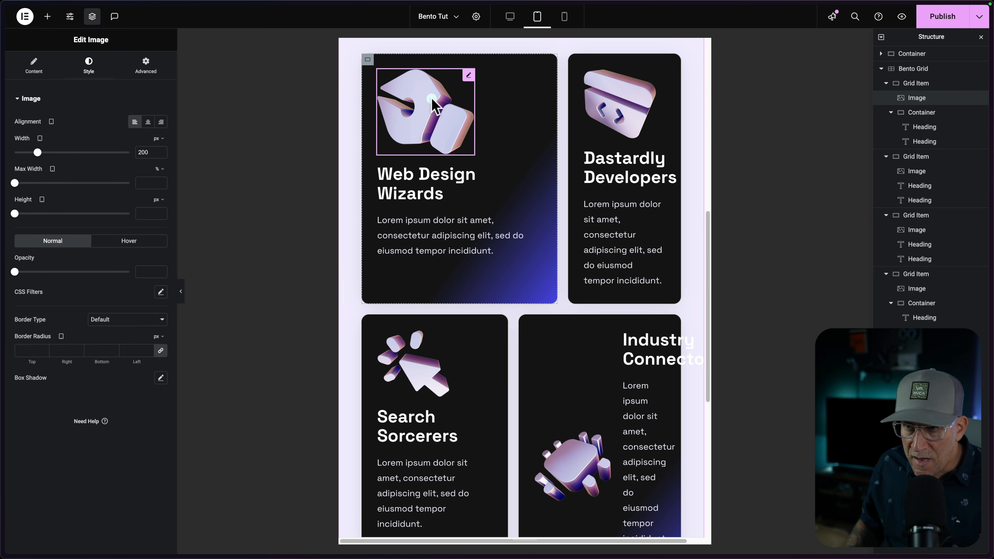
{"action": "left_click", "coordinate": [139, 144]}
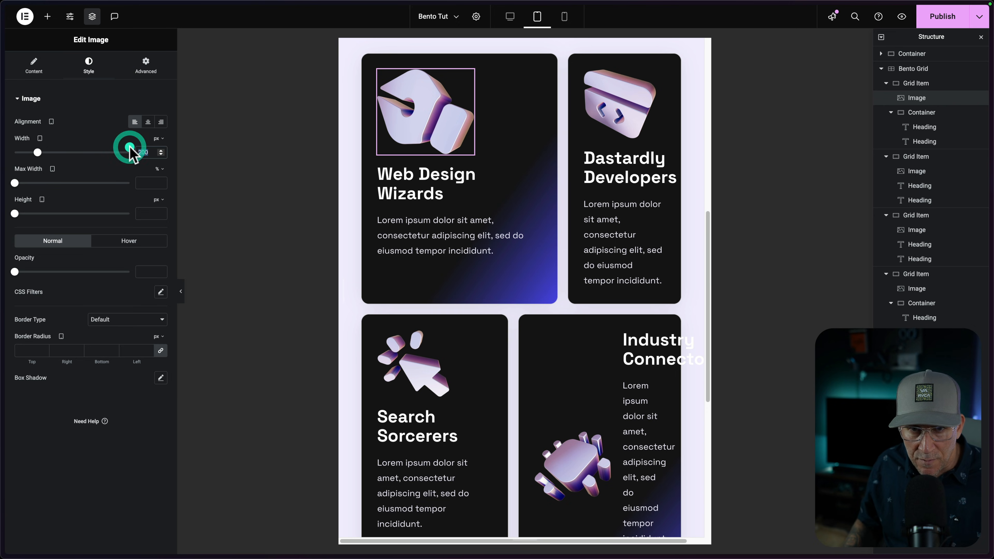
{"action": "double_click", "coordinate": [130, 148]}
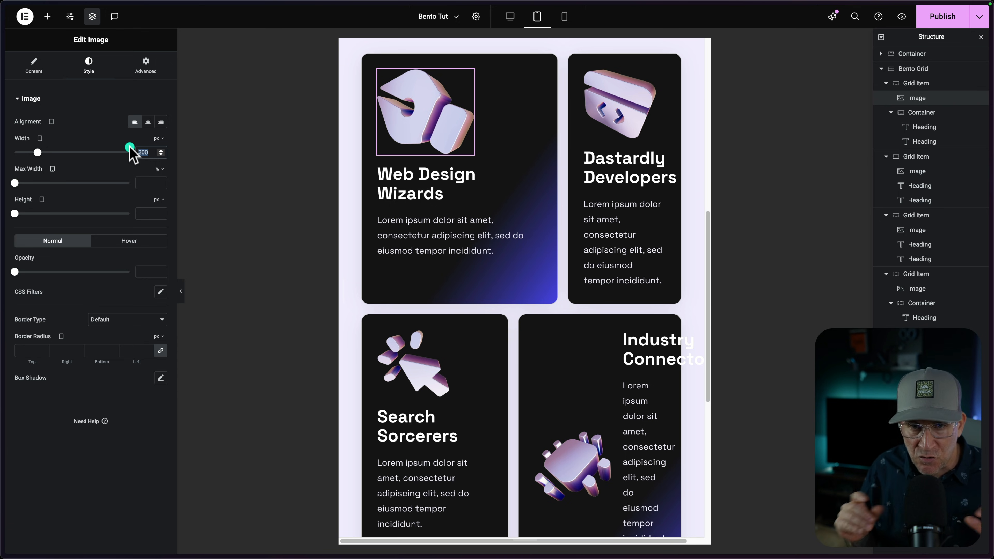
{"action": "type", "text": "140"}
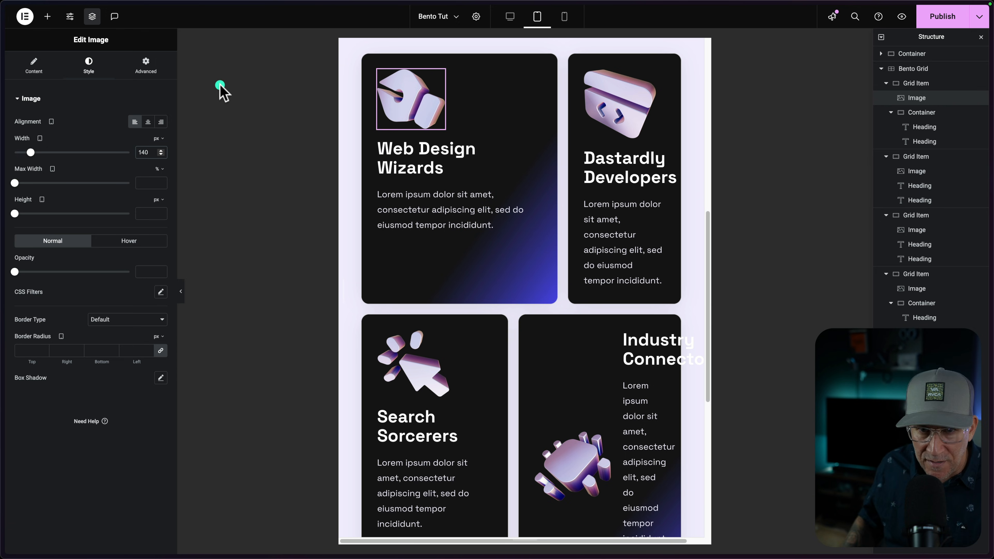
Set the tablet width of the Dastardly Developers, Search Sorcerers and Industry Connectors images to 140 px
{"action": "left_click", "coordinate": [625, 141]}
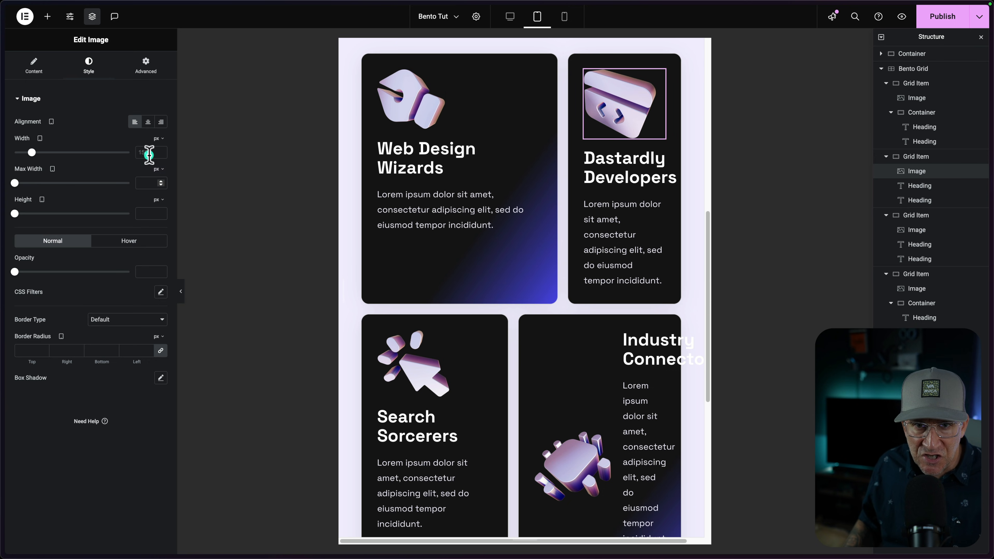
{"action": "type", "text": "140"}
{"action": "left_click", "coordinate": [426, 373]}
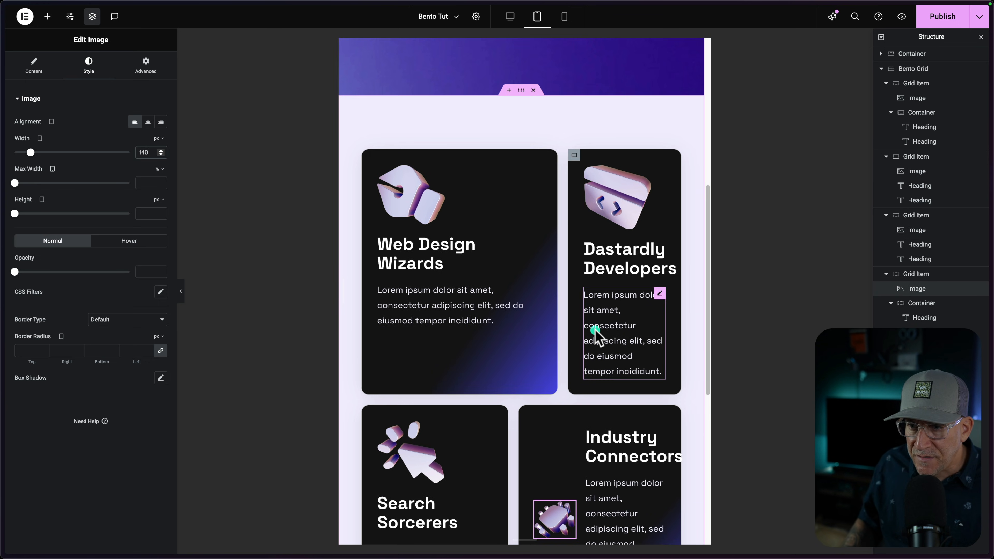
Stack the Industry Connectors card's items in a vertical column and align them to the start in the tablet layout
{"action": "scroll", "coordinate": [593, 327], "scroll_direction": "down", "scroll_amount": 4}
{"action": "left_click", "coordinate": [526, 264]}
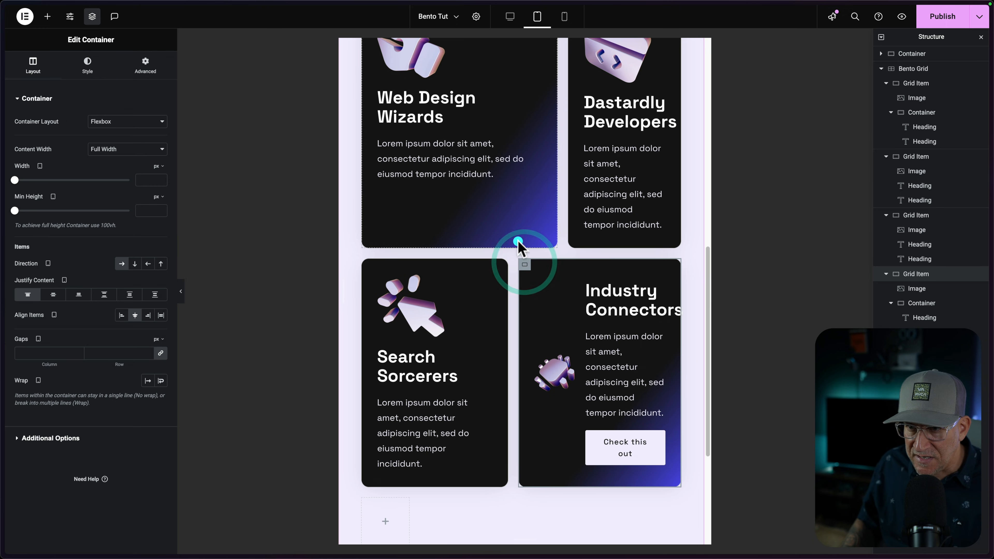
{"action": "left_click", "coordinate": [136, 266]}
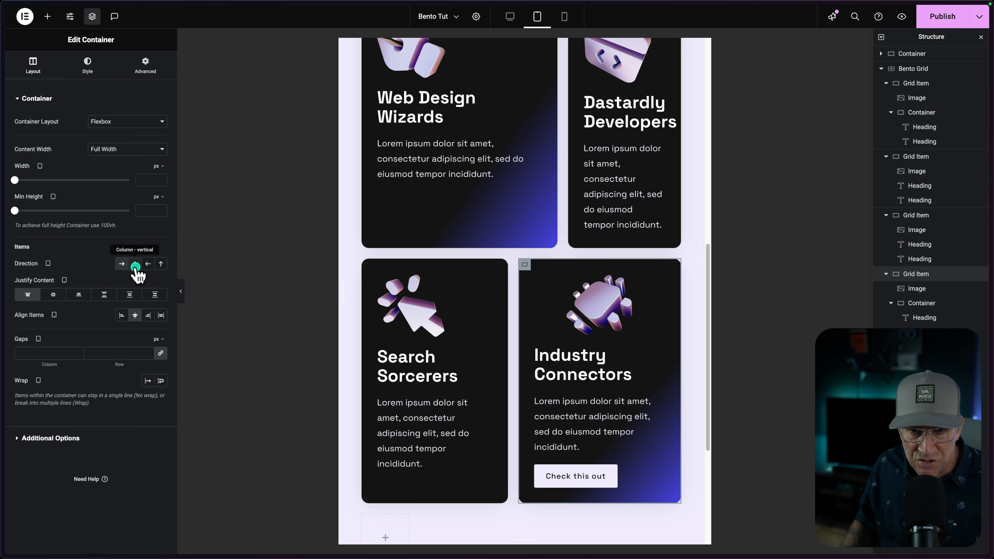
{"action": "left_click", "coordinate": [124, 316]}
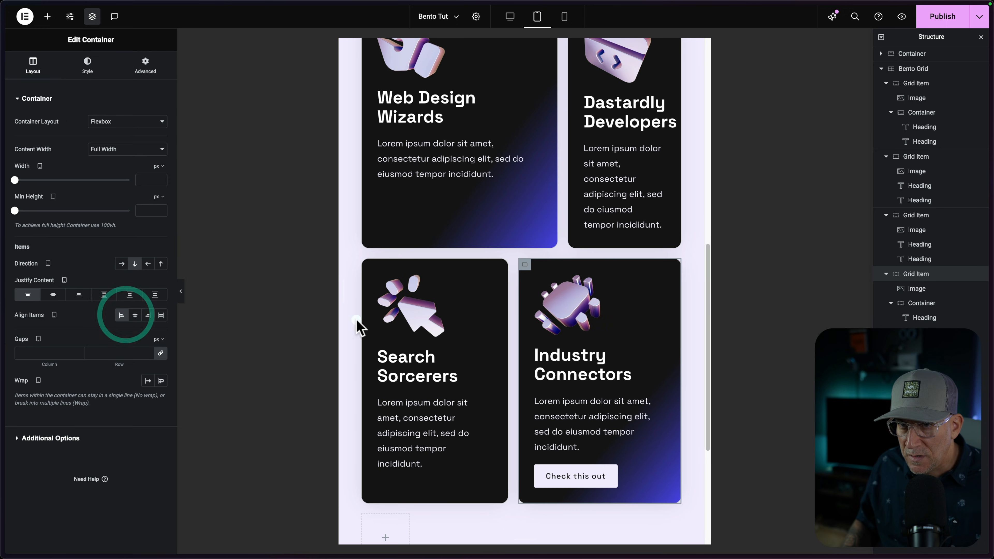
{"action": "scroll", "coordinate": [539, 406], "scroll_direction": "up", "scroll_amount": 3}
{"action": "left_click", "coordinate": [484, 98]}
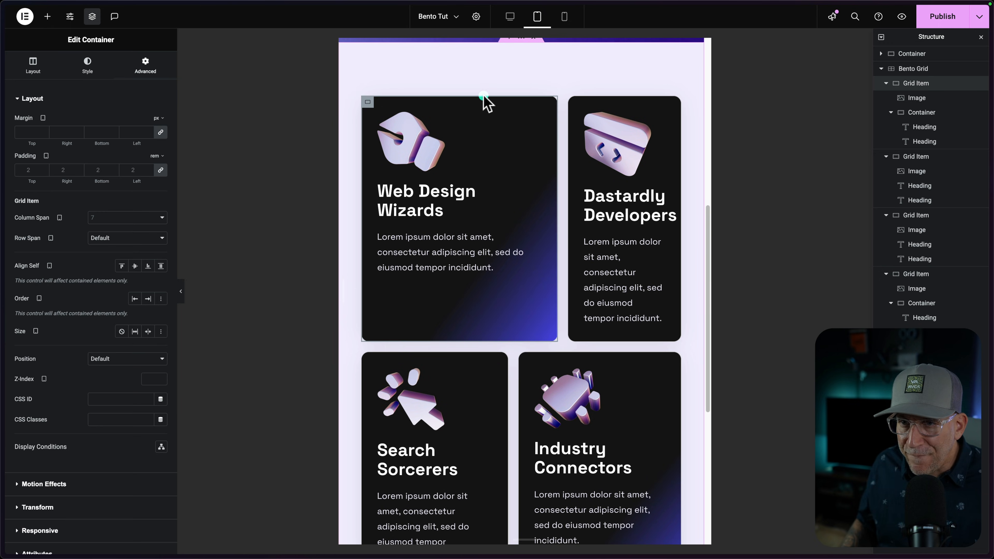
{"action": "scroll", "coordinate": [539, 360], "scroll_direction": "down", "scroll_amount": 3}
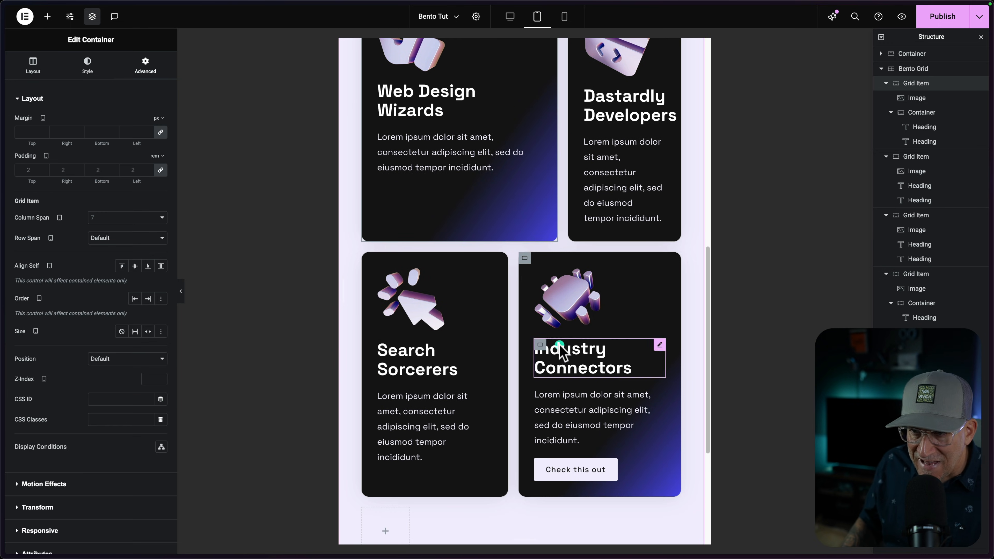
{"action": "left_click", "coordinate": [915, 69]}
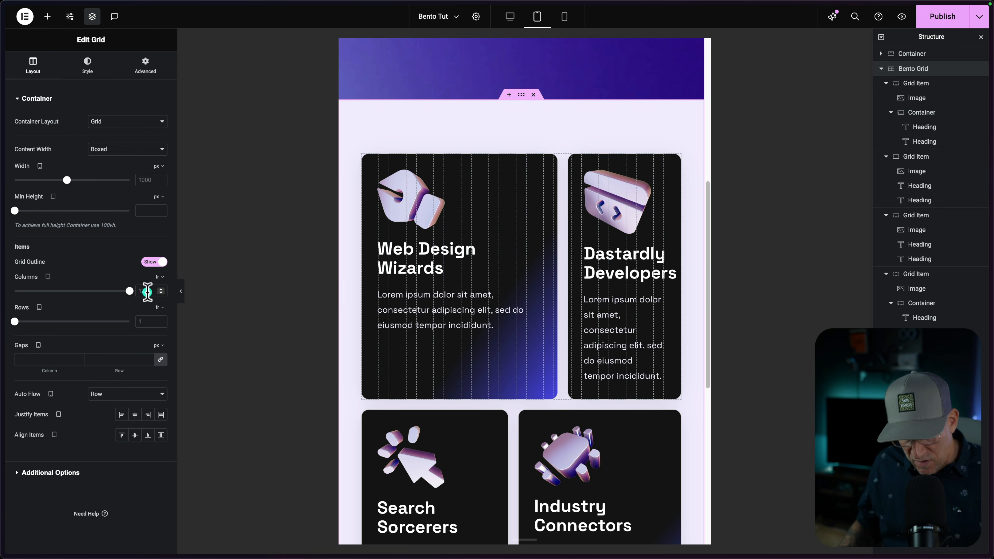
{"action": "type", "text": "2"}
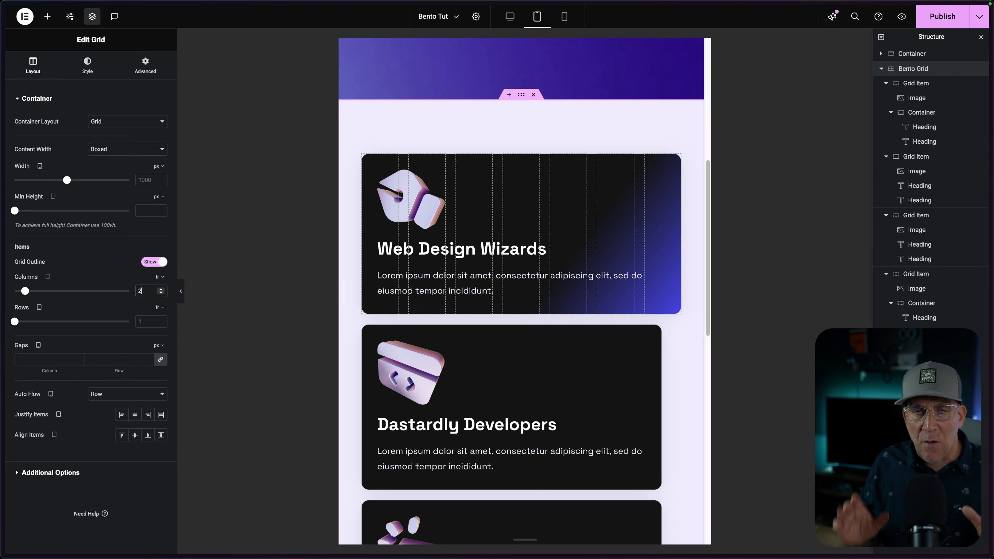
Set the tablet column span of all four cards to 1, starting with the Web Design Wizards card
{"action": "left_click", "coordinate": [367, 162]}
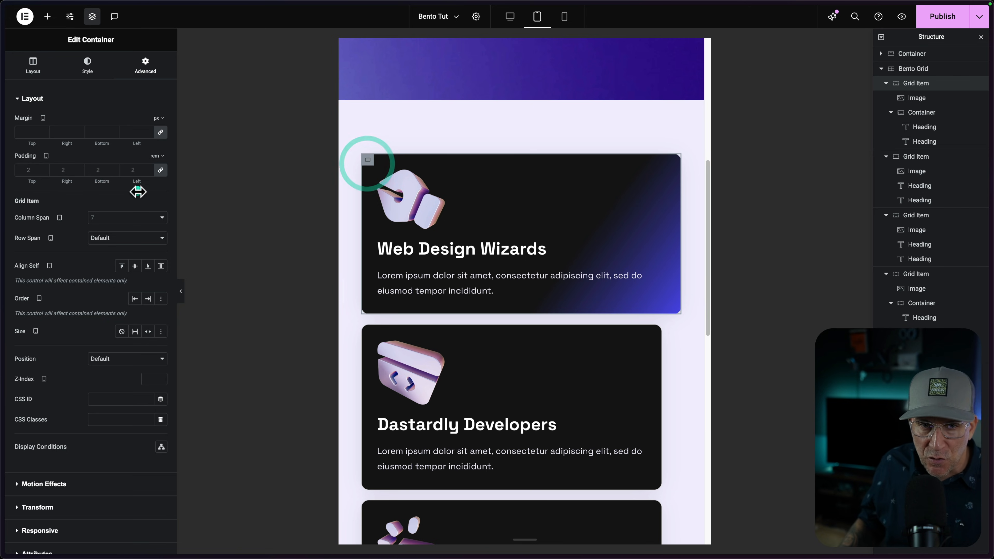
{"action": "left_click", "coordinate": [95, 216]}
{"action": "left_click", "coordinate": [95, 217]}
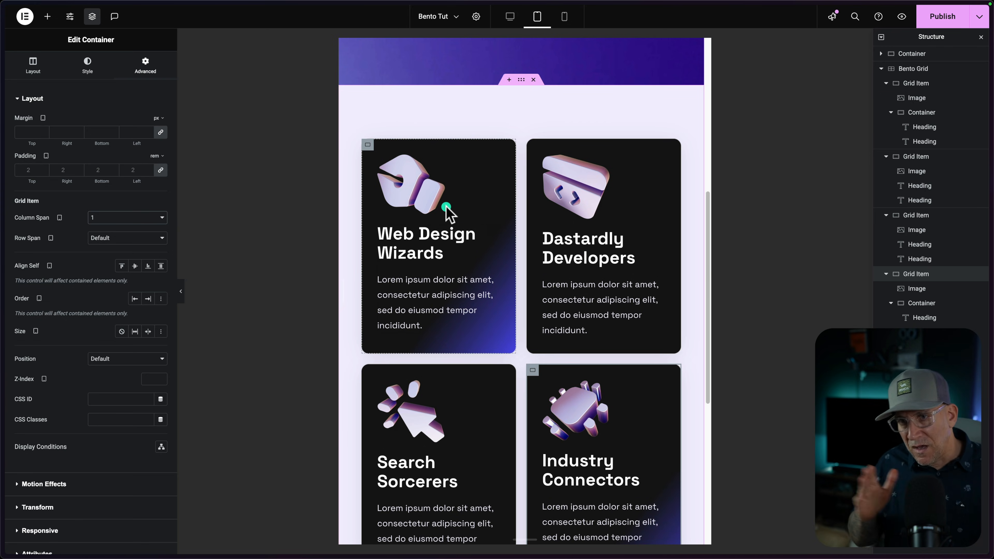
{"action": "scroll", "coordinate": [489, 298], "scroll_direction": "down", "scroll_amount": 5}
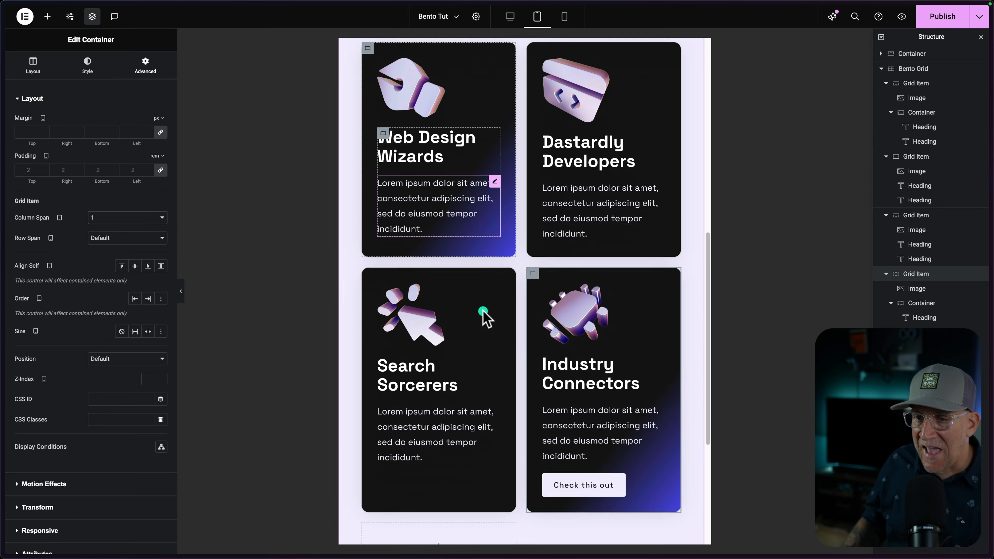
{"action": "scroll", "coordinate": [556, 369], "scroll_direction": "up", "scroll_amount": 5}
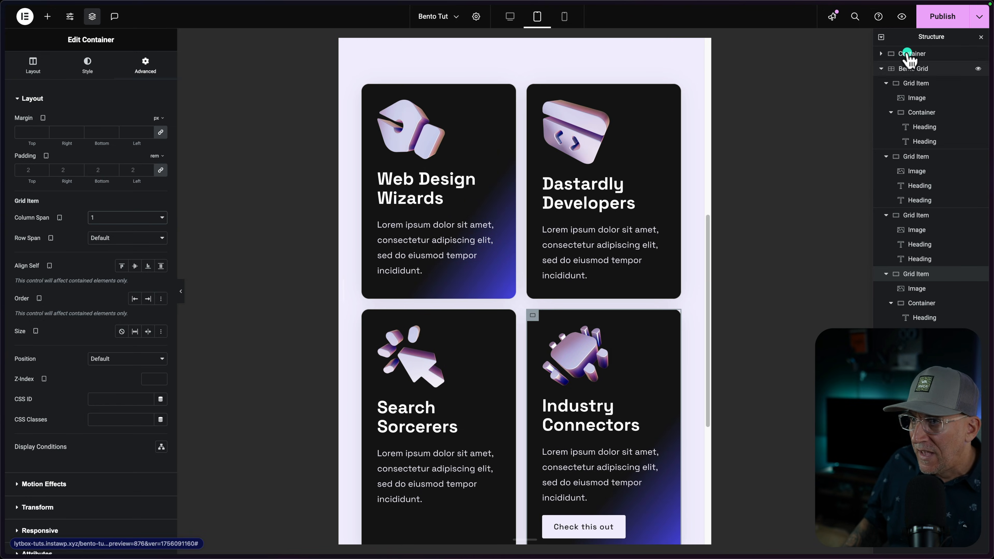
Review the four cards in the mobile layout and open a preview of the page to check the desktop bento grid
{"action": "left_click", "coordinate": [562, 16]}
{"action": "scroll", "coordinate": [558, 292], "scroll_direction": "down", "scroll_amount": 10}
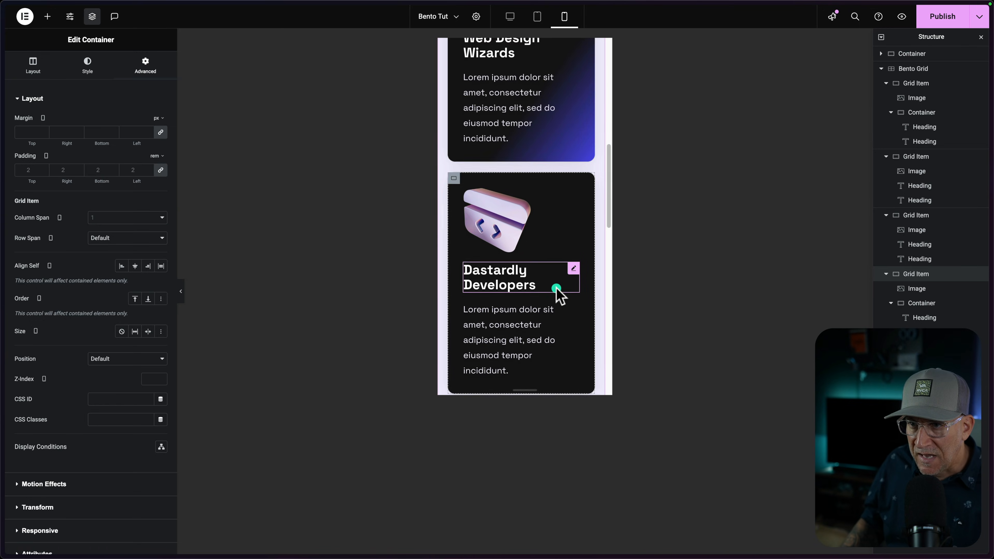
{"action": "scroll", "coordinate": [546, 302], "scroll_direction": "down", "scroll_amount": 4}
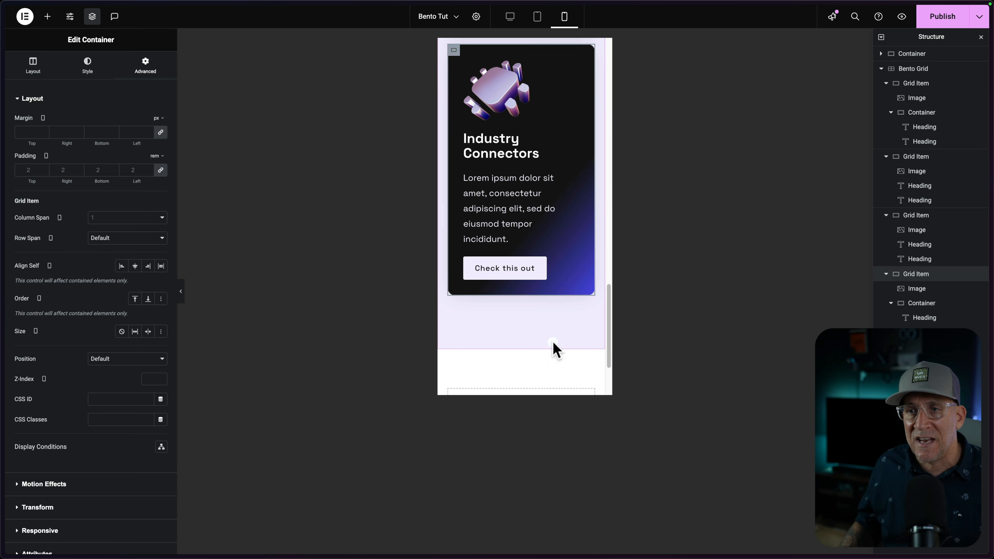
{"action": "scroll", "coordinate": [554, 348], "scroll_direction": "up", "scroll_amount": 12}
{"action": "left_click", "coordinate": [902, 17]}
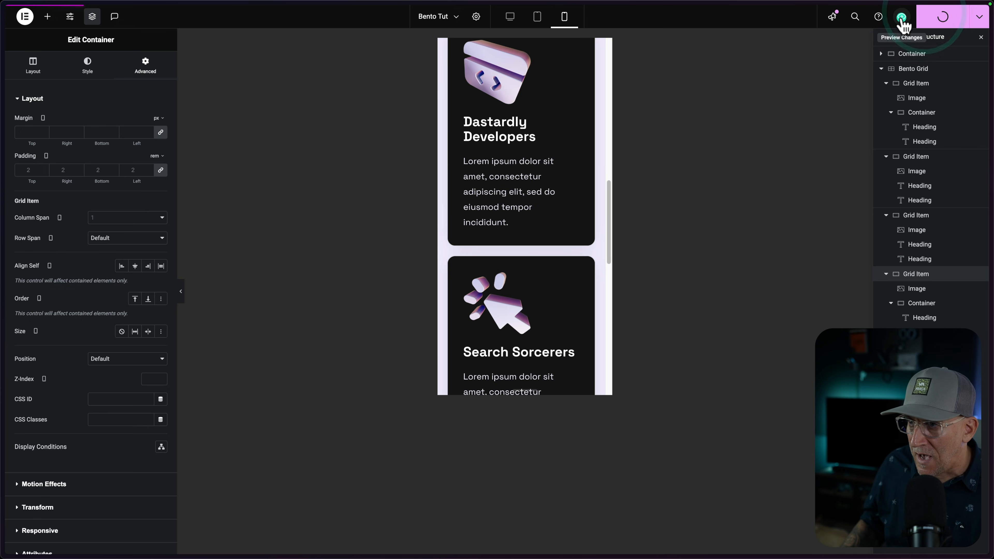
{"action": "scroll", "coordinate": [497, 274], "scroll_direction": "down", "scroll_amount": 10}
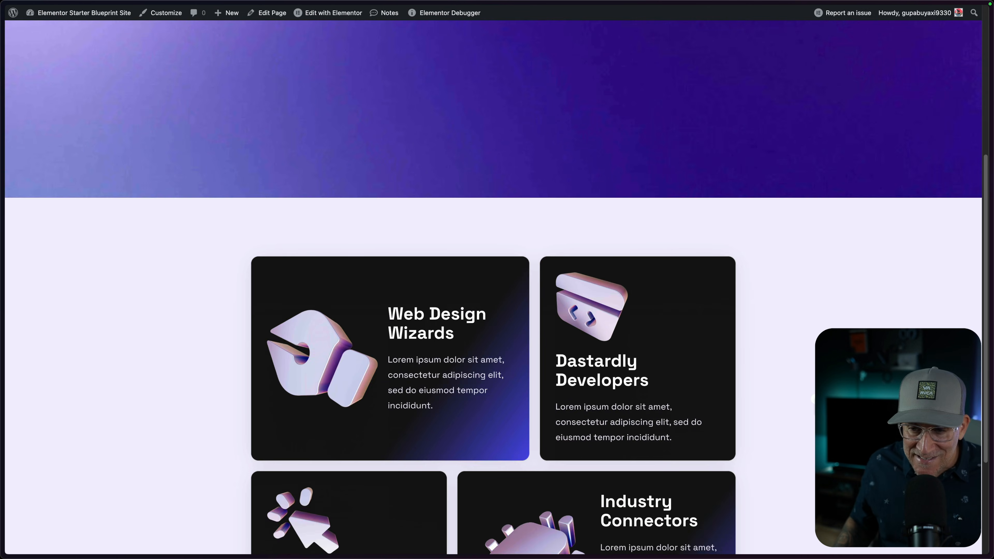